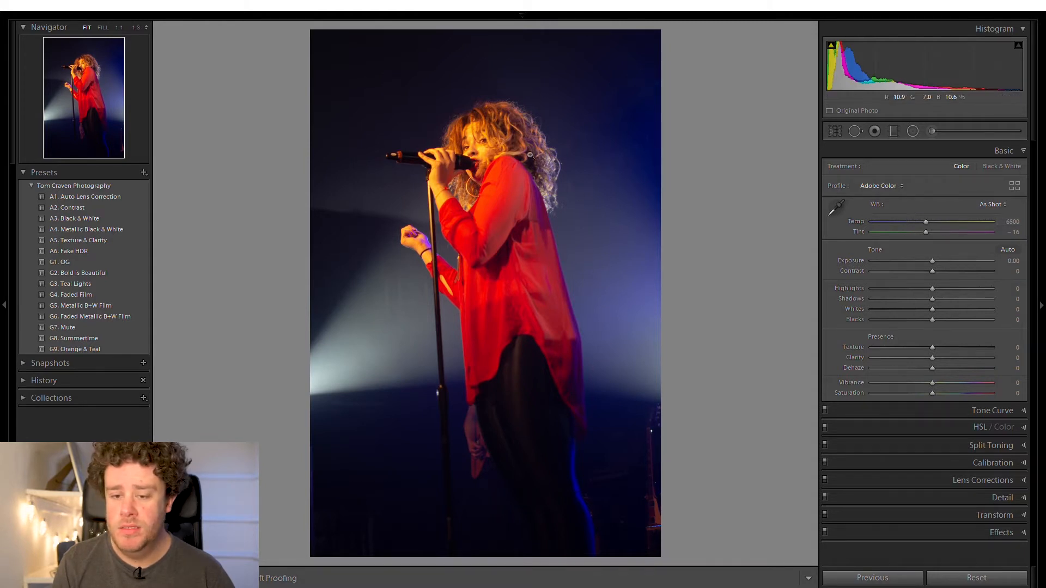
- Set the singer photo's Temp to 4036, Tint to +1, Exposure to +0.20 and Highlights to -20
drag(916, 216, 897, 214)
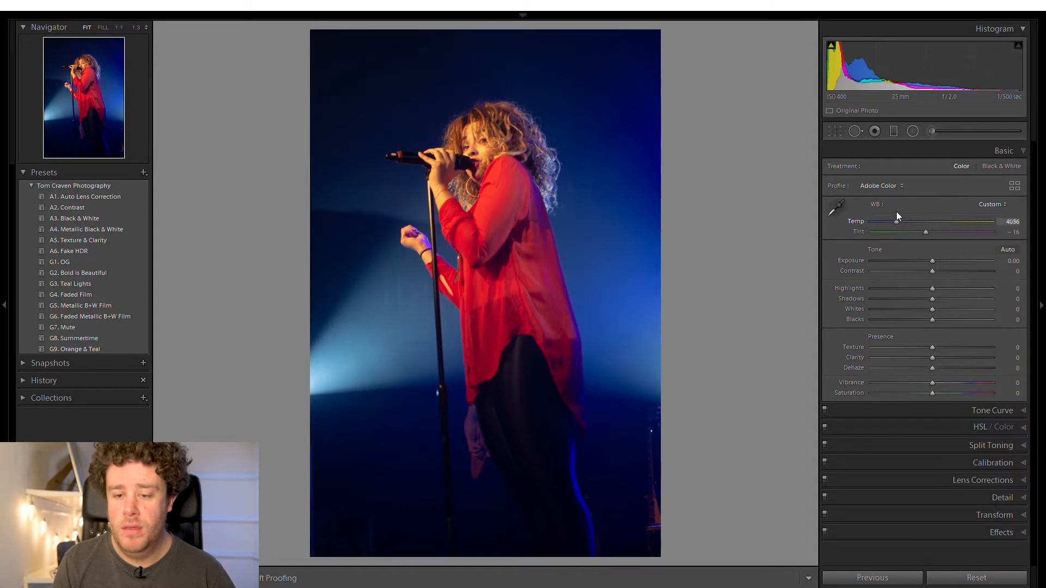
mouse_move(921, 220)
mouse_down()
mouse_move(904, 220)
mouse_move(933, 222)
mouse_up()
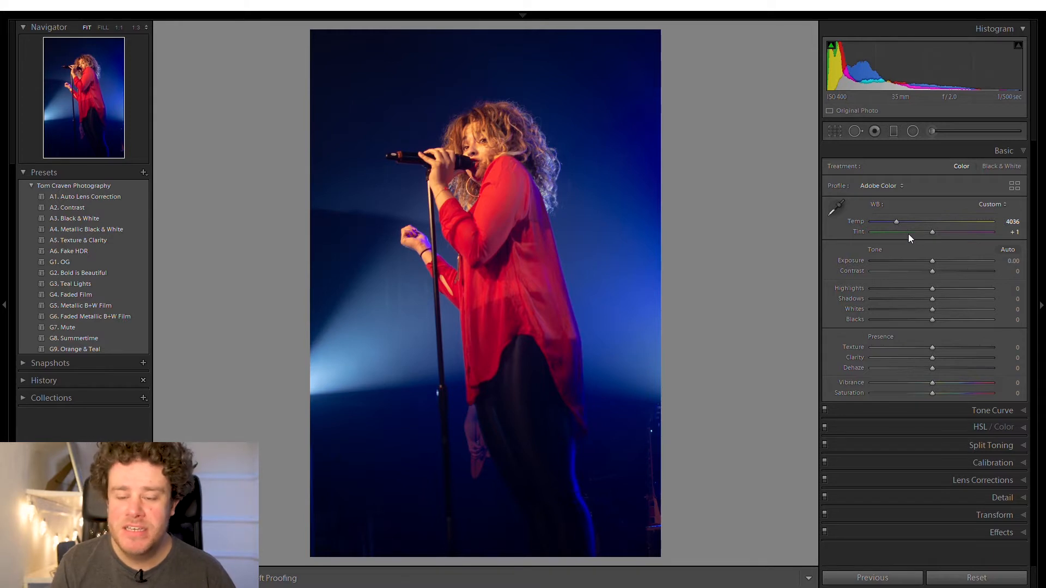
click(938, 250)
drag(937, 249, 934, 249)
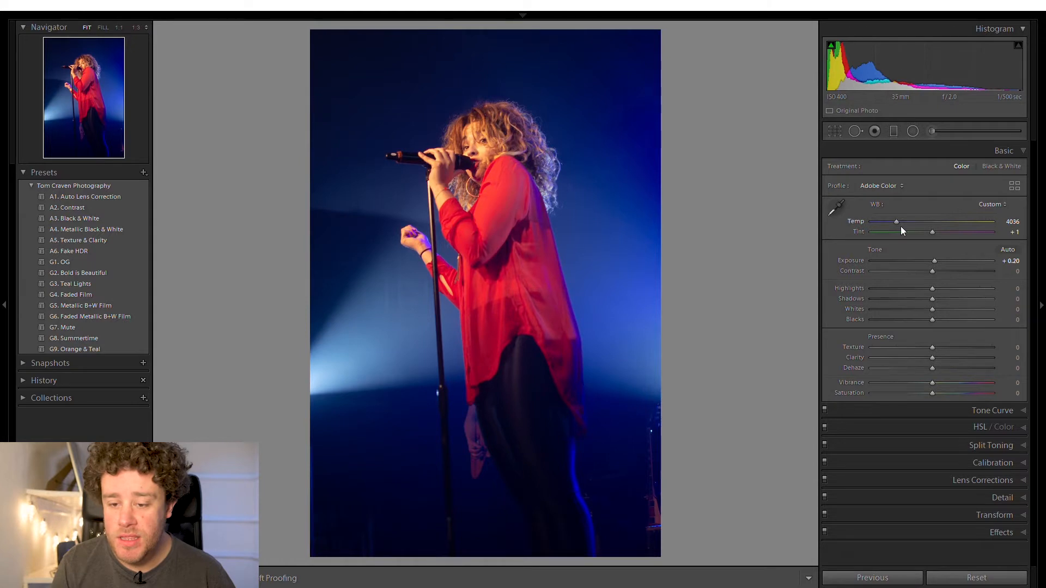
click(912, 283)
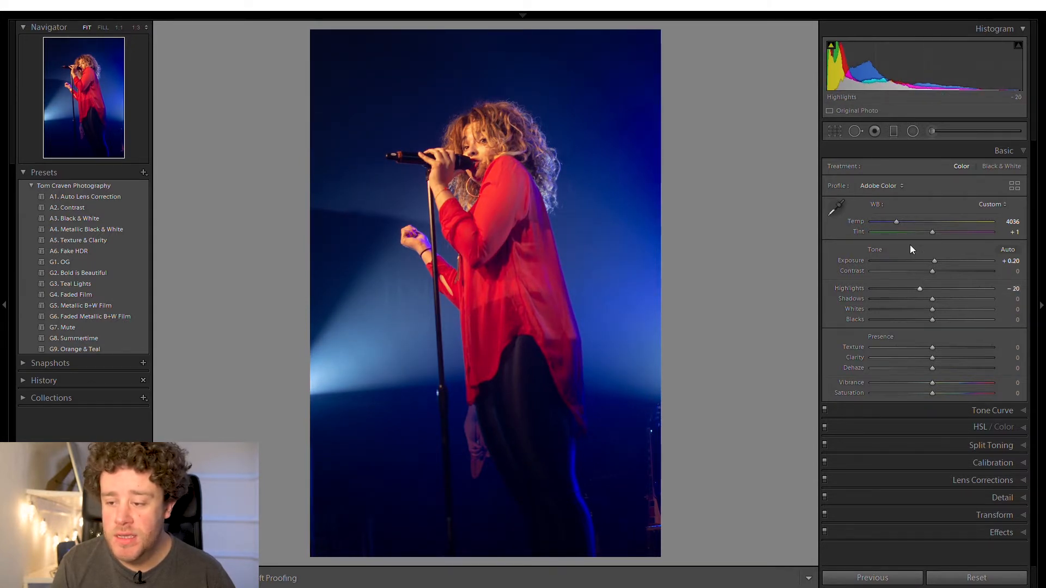
- Apply the G1. OG preset to the singer photo and cool its Temp to 3448
mouse_move(918, 308)
mouse_down()
mouse_move(897, 307)
mouse_move(924, 309)
mouse_move(915, 309)
mouse_up()
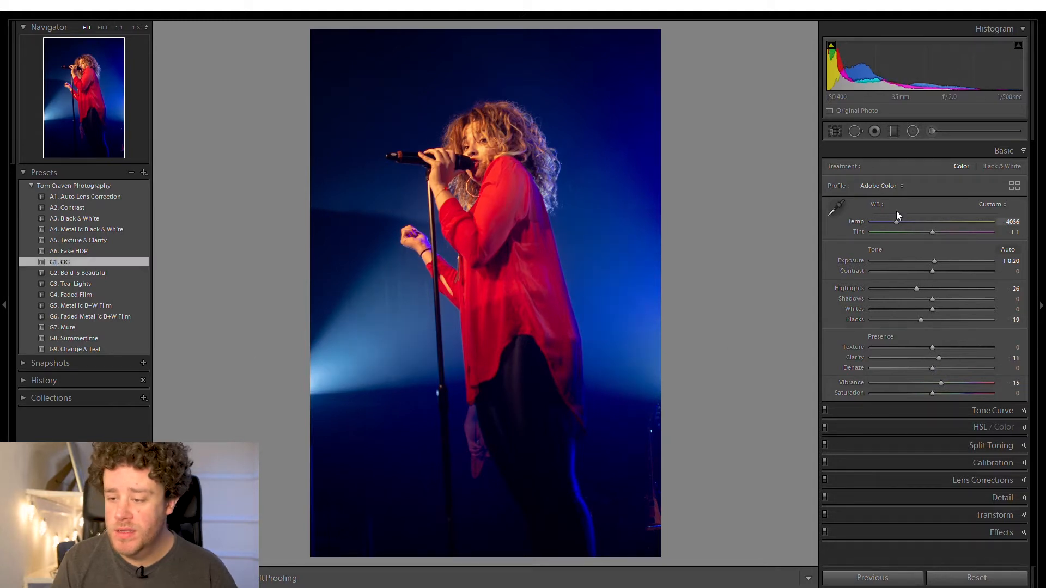
drag(896, 211, 889, 212)
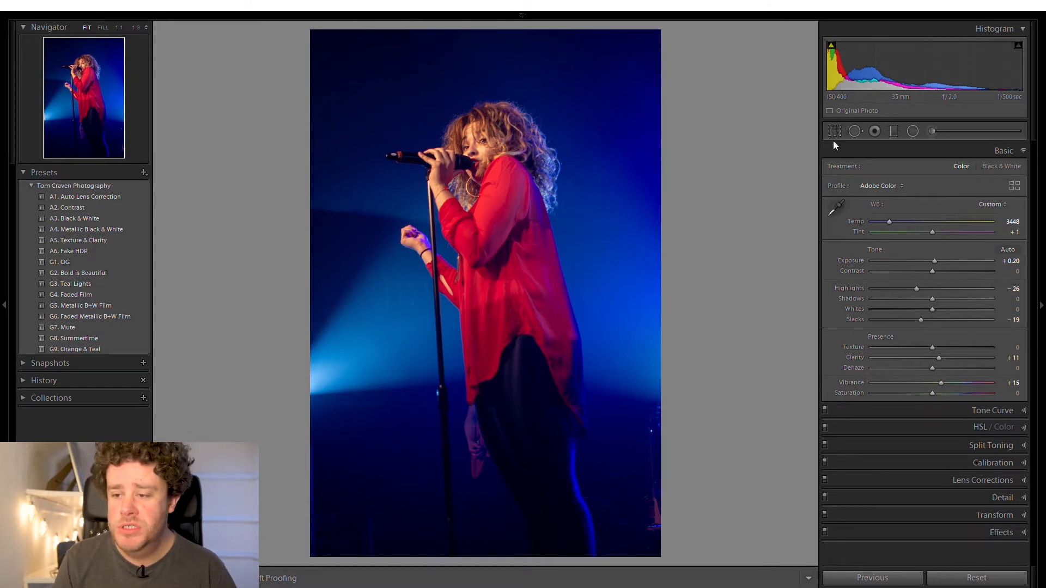
- Crop the photo to the 4 x 5 / 8 x 10 aspect ratio, framing the singer tightly from head to upper legs
key(r)
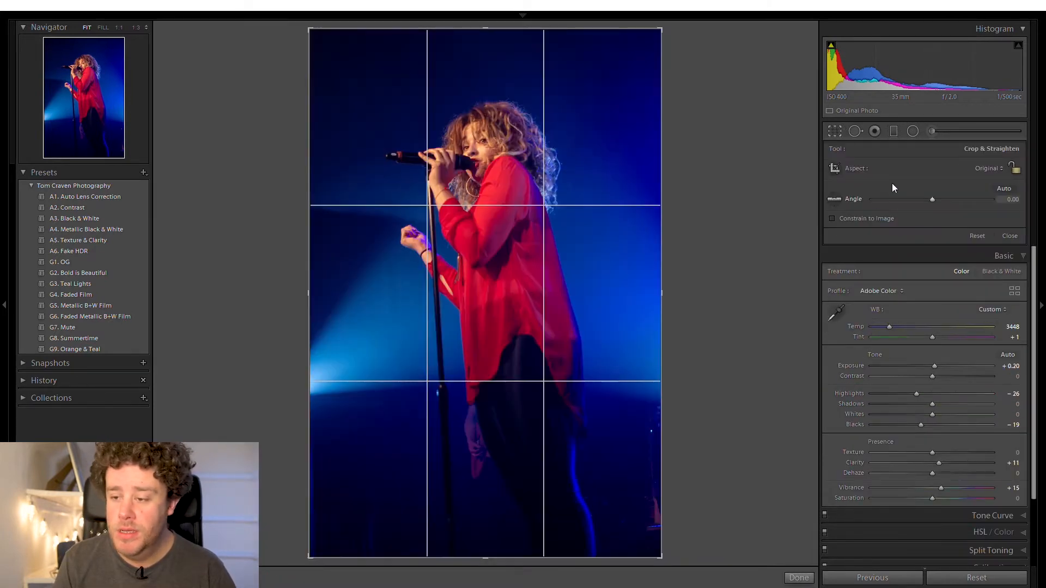
click(1015, 167)
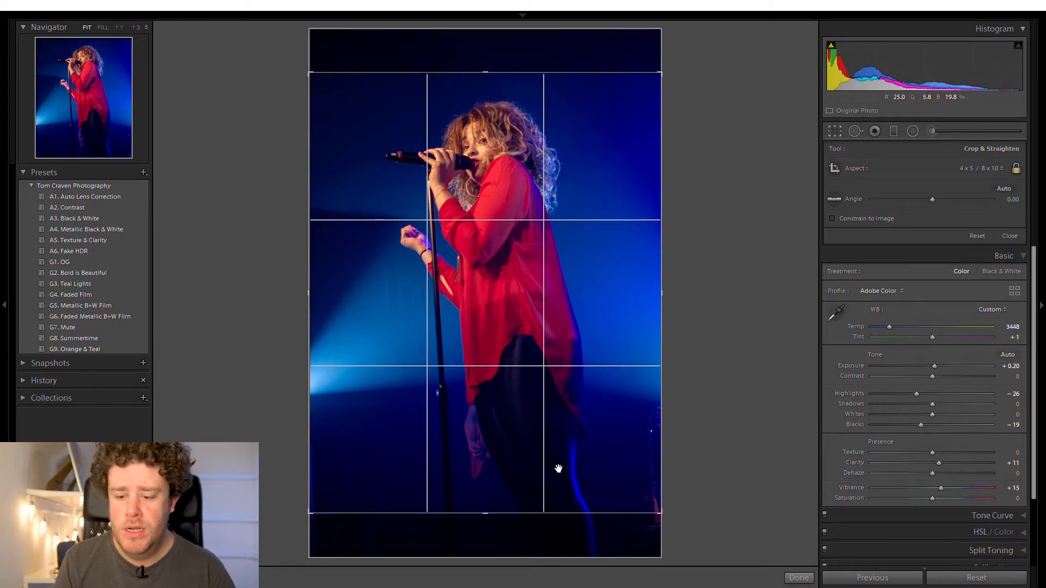
drag(487, 509, 470, 482)
drag(493, 413, 520, 405)
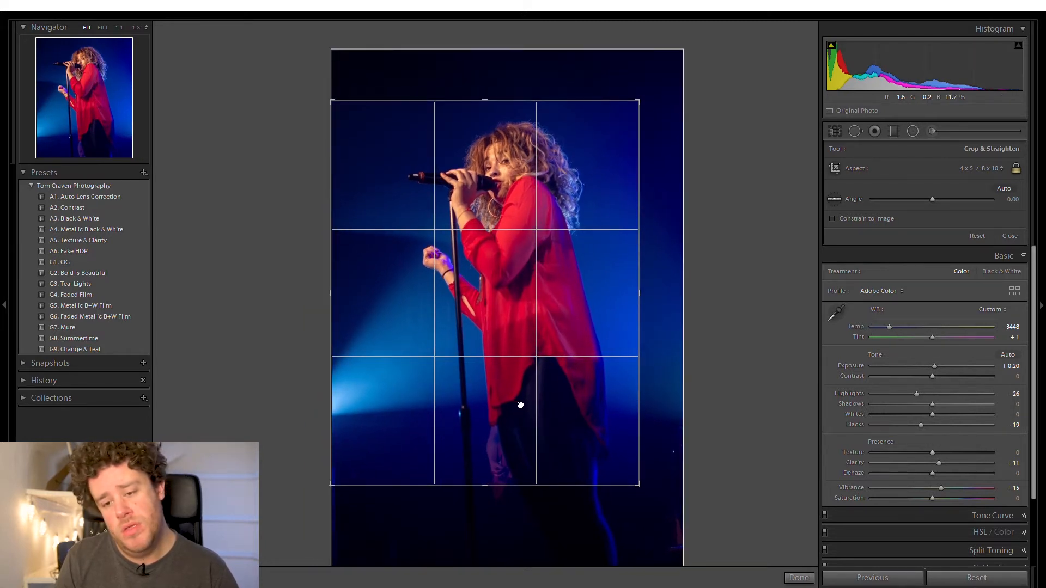
drag(520, 405, 523, 412)
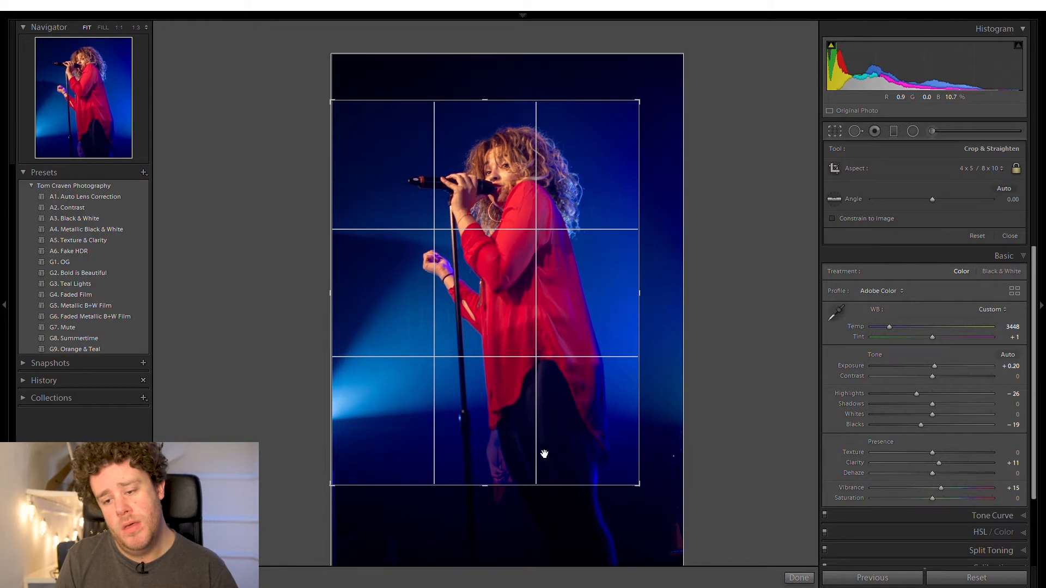
drag(643, 289, 582, 297)
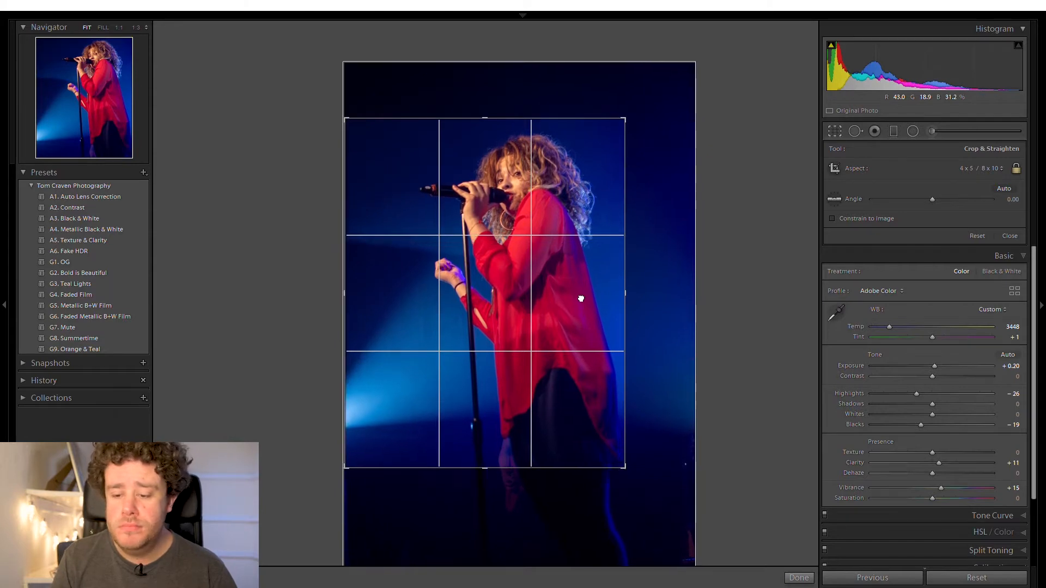
key(Return)
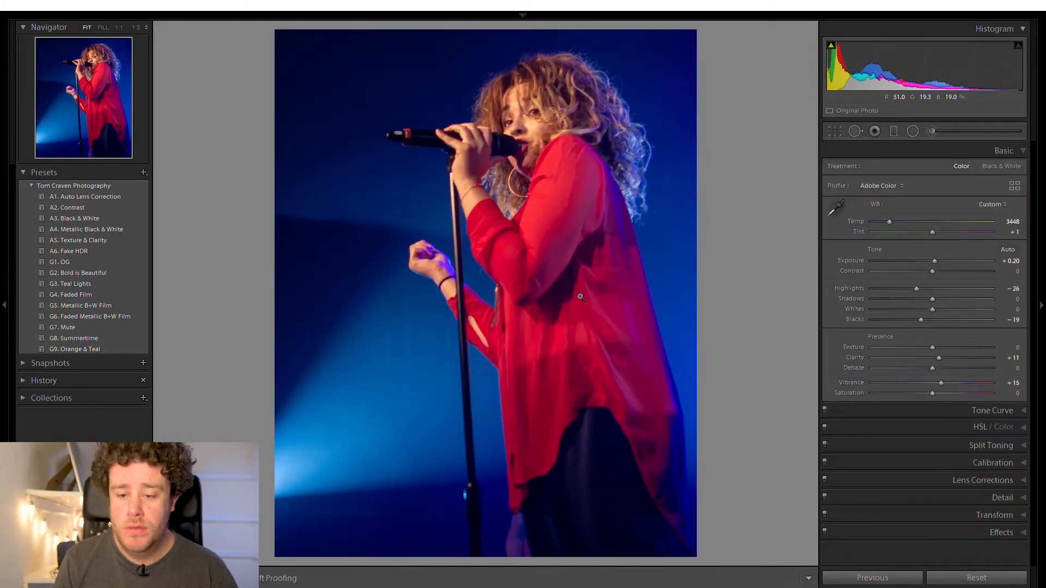
- Check the singer's face up close and loosen the crop slightly to leave more space behind the singer
click(544, 112)
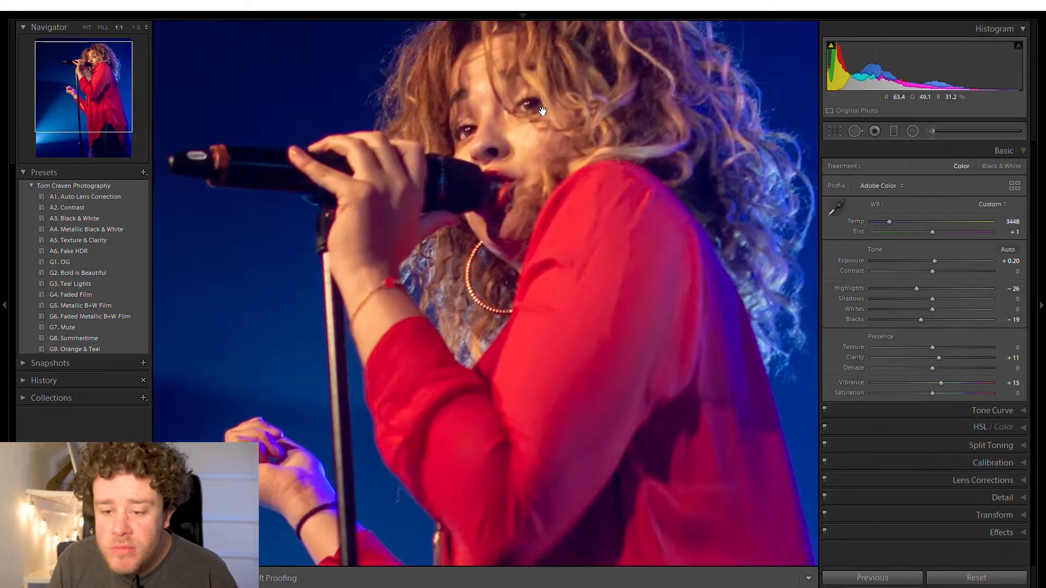
click(544, 112)
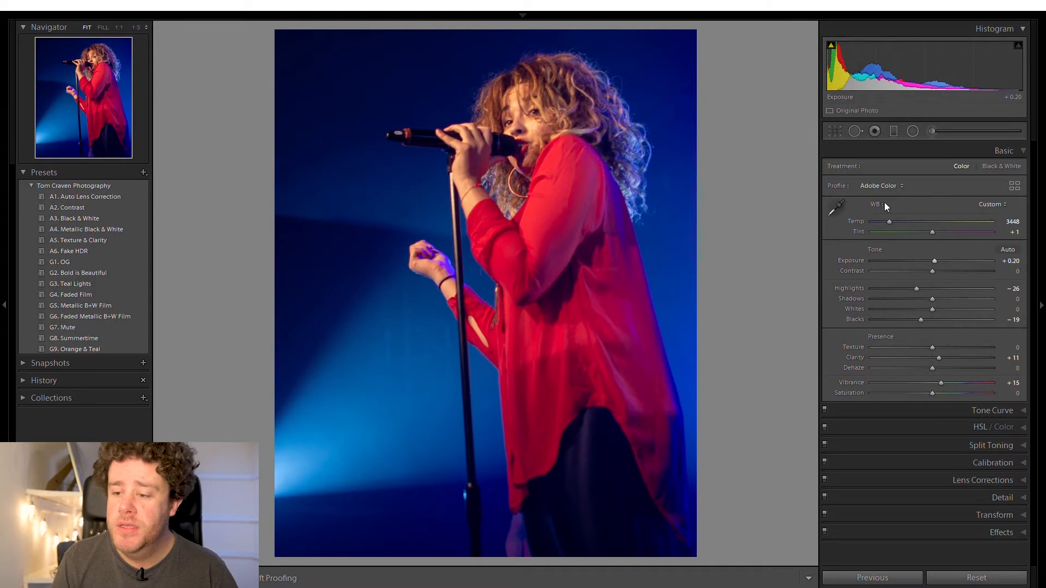
click(835, 131)
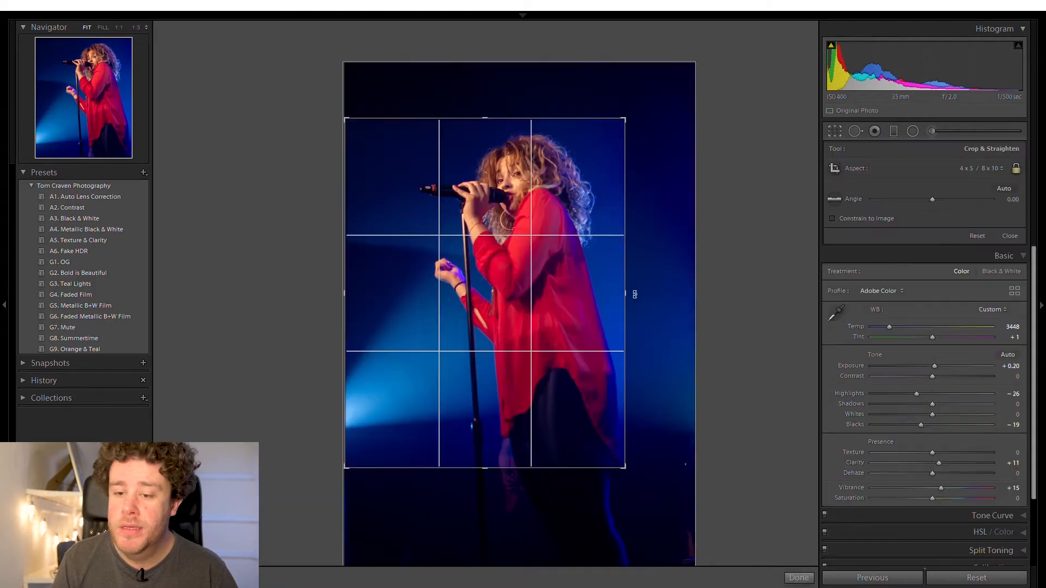
drag(629, 287, 647, 289)
key(Return)
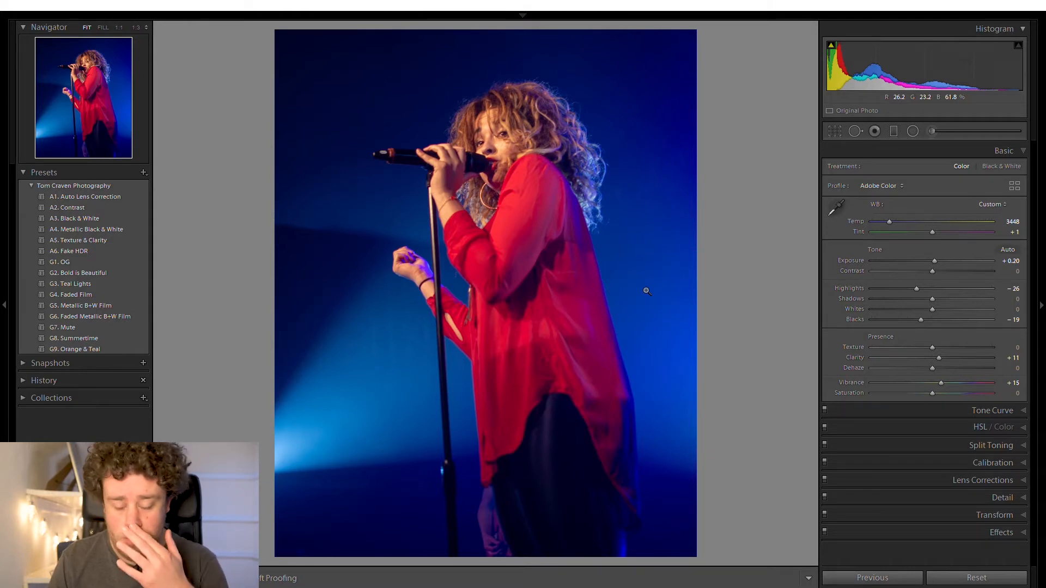
- Move on to the guitarist photo, brighten its Exposure to +1.47 and apply the G1. OG preset
key(Right)
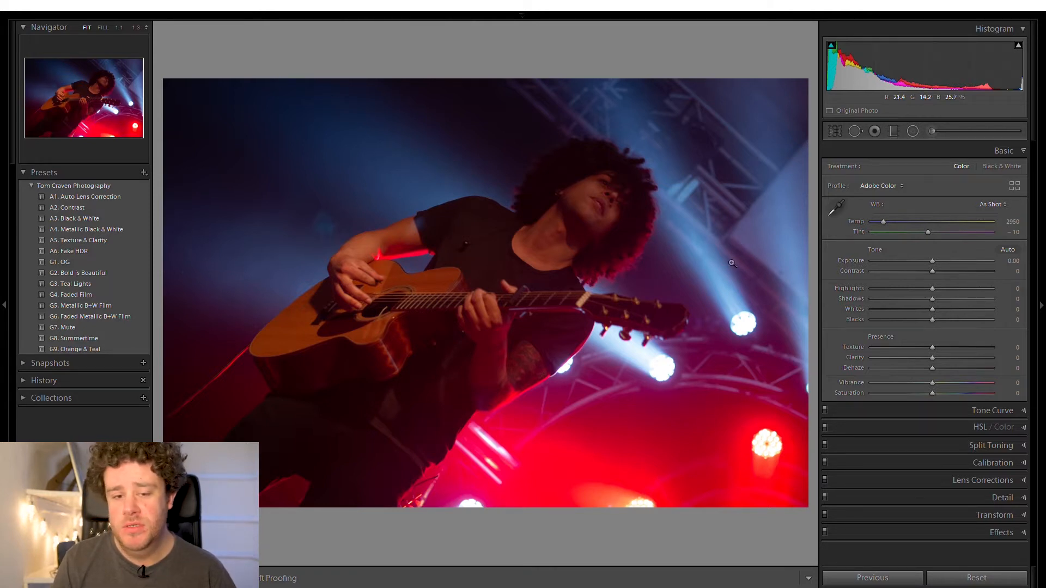
mouse_move(947, 251)
mouse_down()
mouse_move(933, 254)
mouse_move(950, 248)
mouse_up()
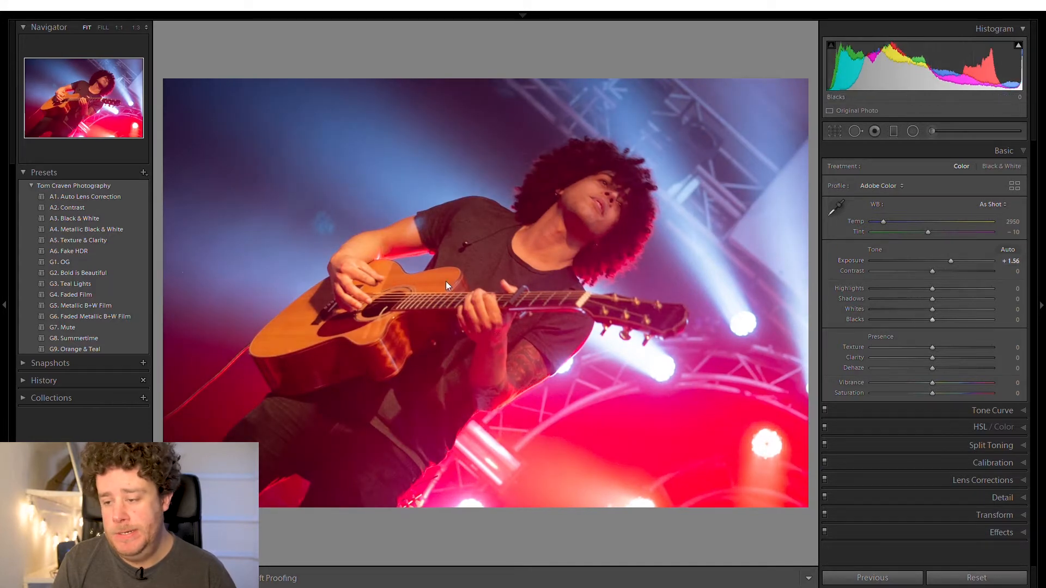
click(65, 262)
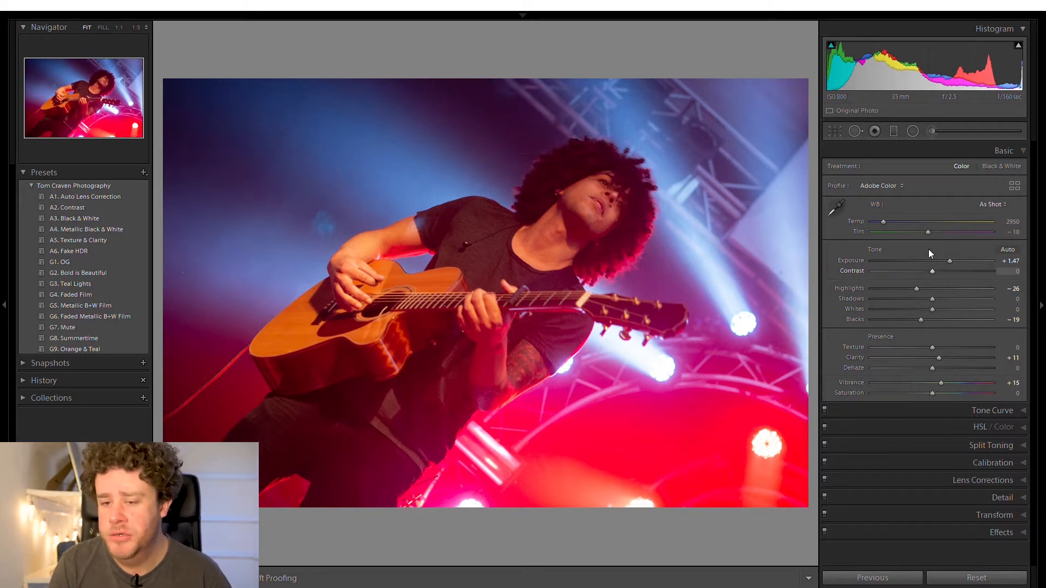
- Refine the guitarist photo with Temp 2769, Exposure +2.01, Blacks -56 and Shadows -28
drag(878, 209, 878, 209)
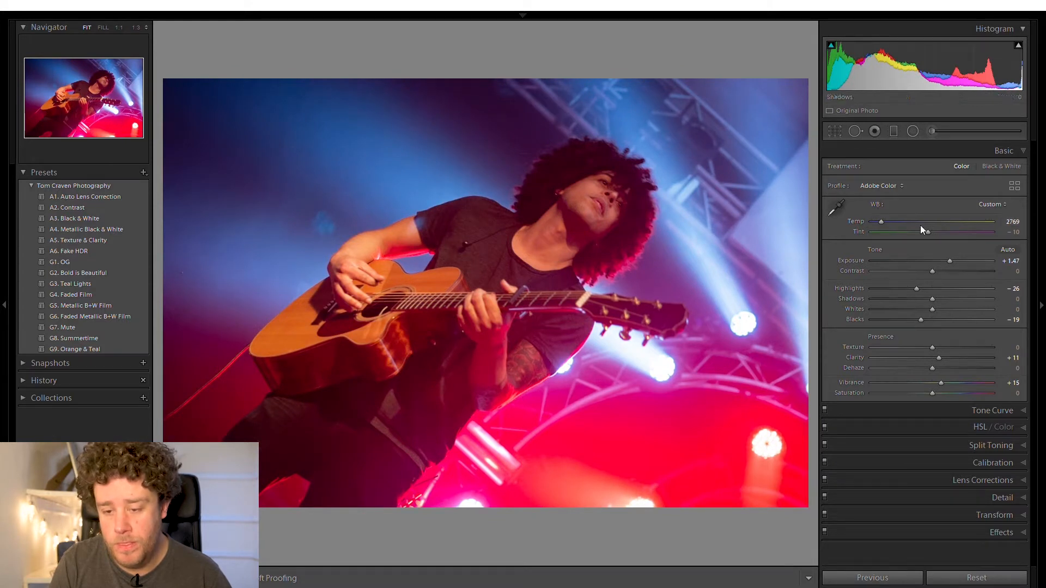
drag(949, 256, 956, 257)
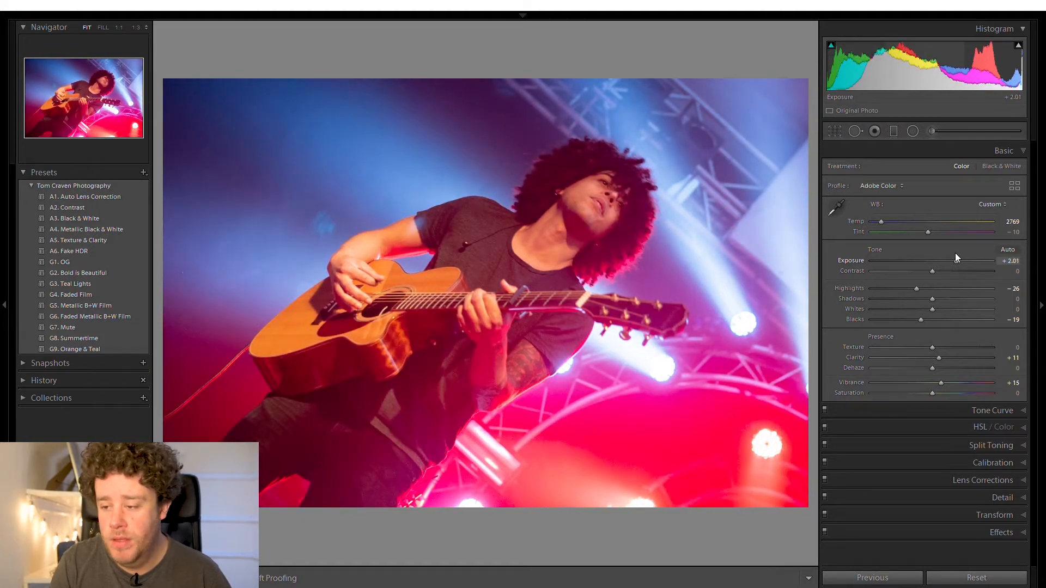
drag(920, 319, 901, 306)
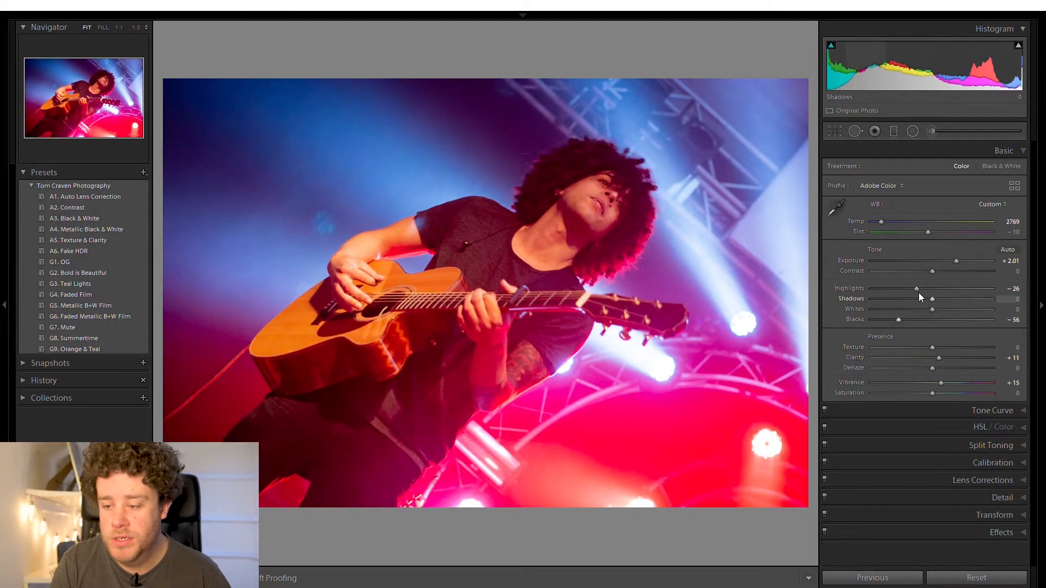
click(915, 290)
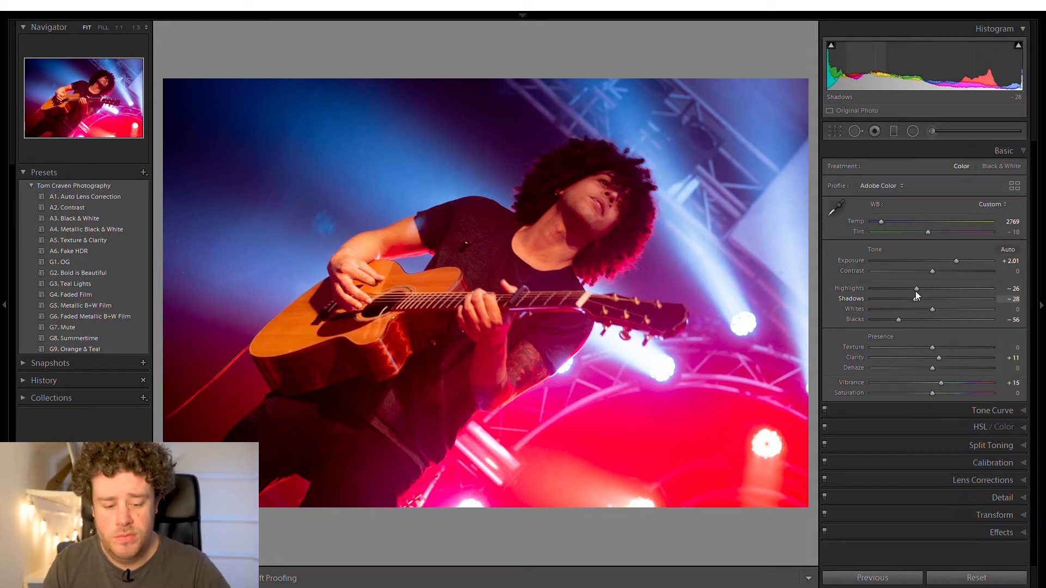
- Apply the G6. Faded Metallic B+W Film preset to the next photo, with Exposure +2.96 and Highlights -82
key(ctrl+shift+r)
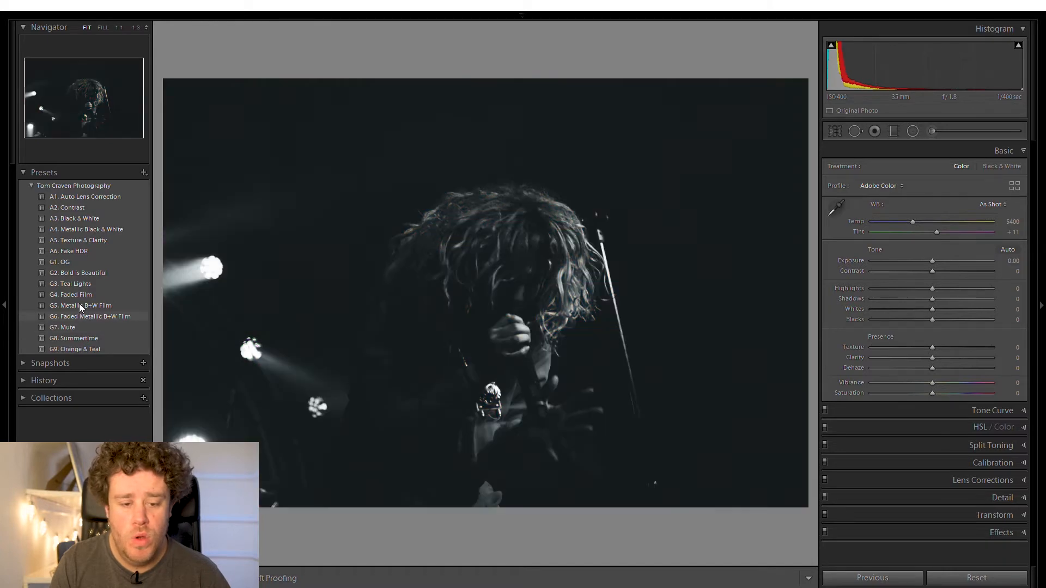
click(80, 315)
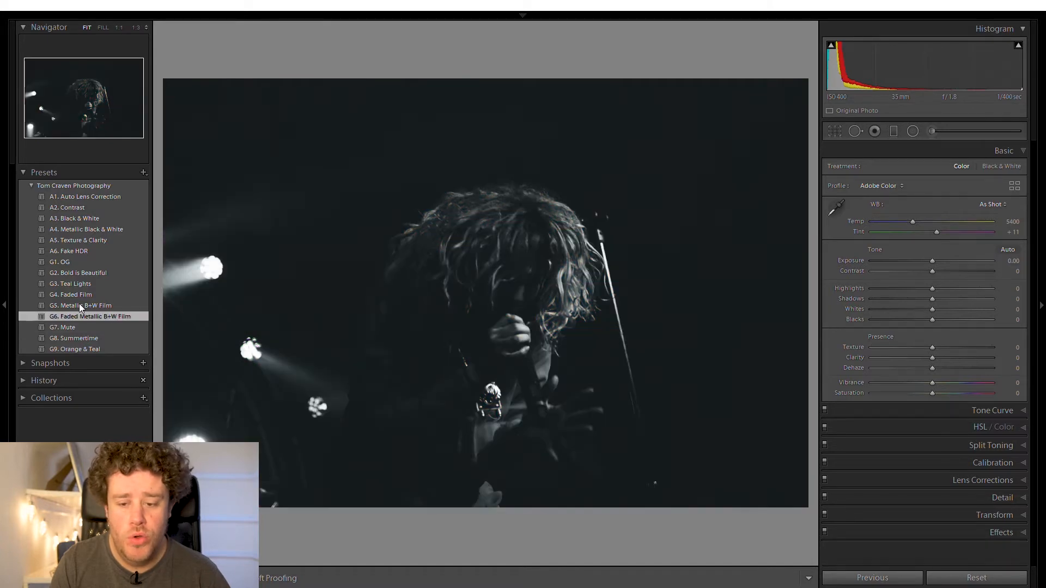
drag(949, 252, 968, 256)
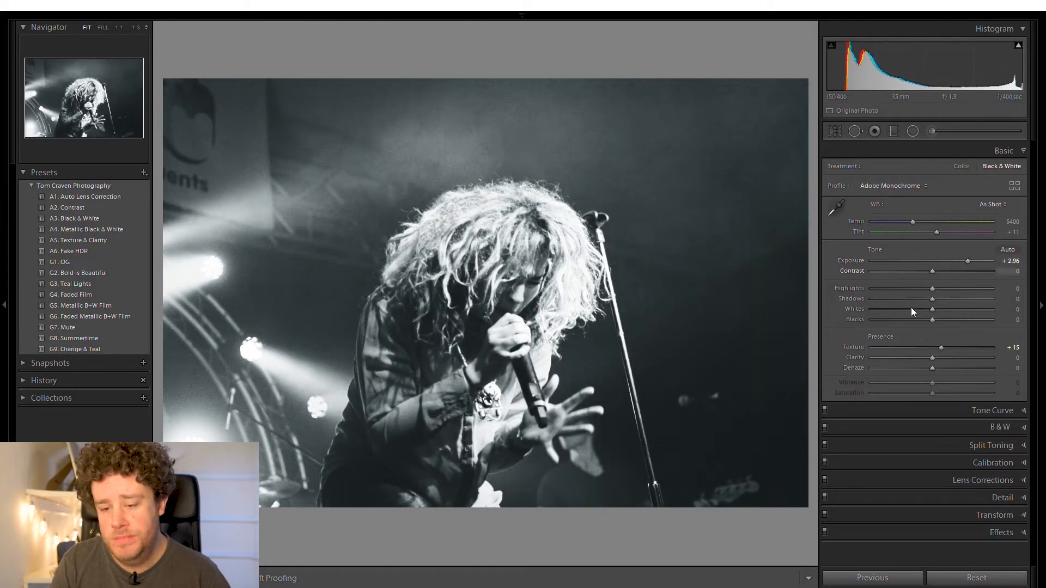
drag(908, 282, 883, 283)
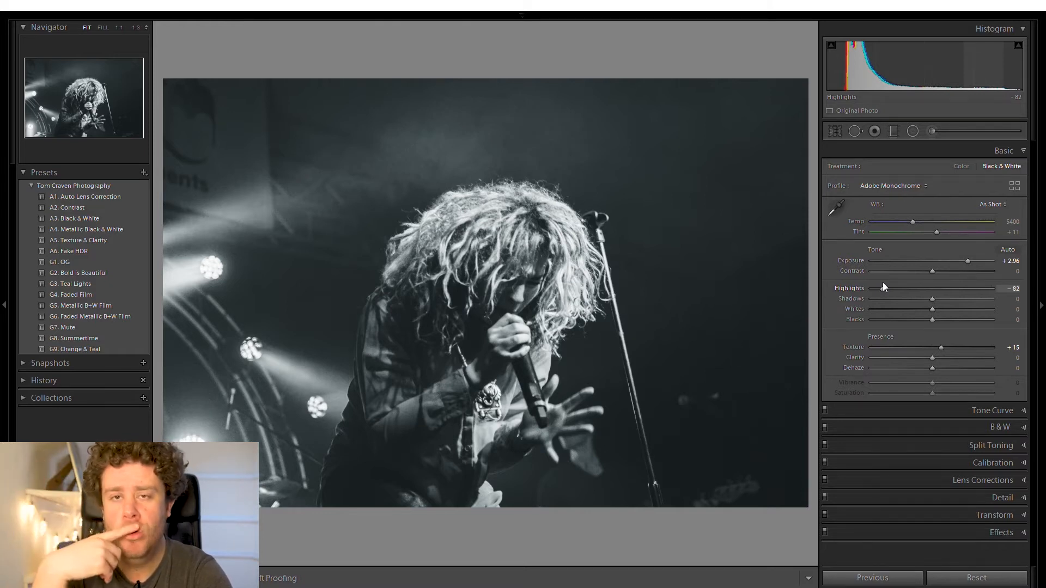
- Crop the black-and-white photo to 16 x 9, positioning the frame along the photo's lower edge
click(835, 129)
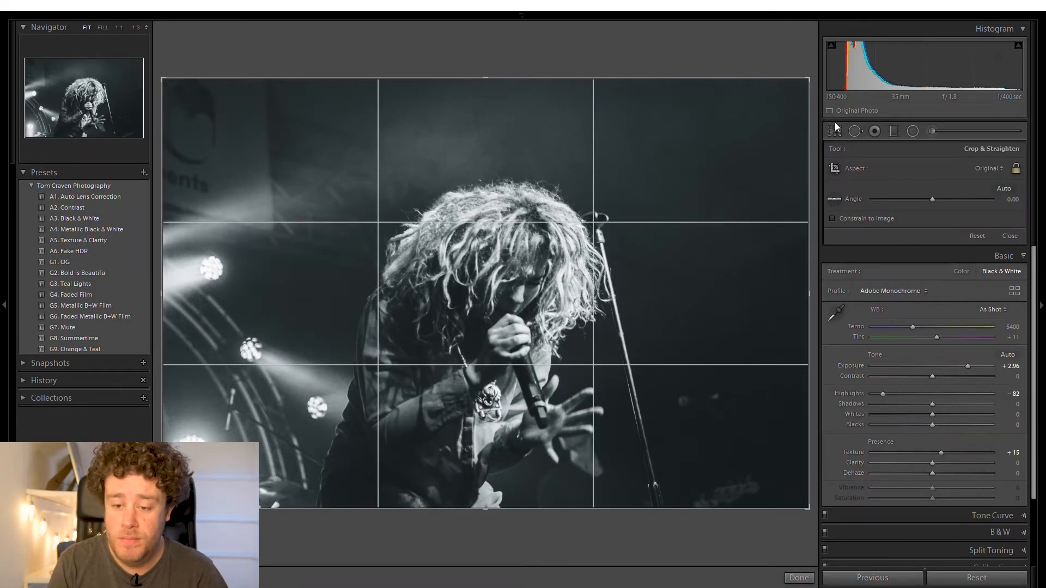
click(834, 123)
click(841, 123)
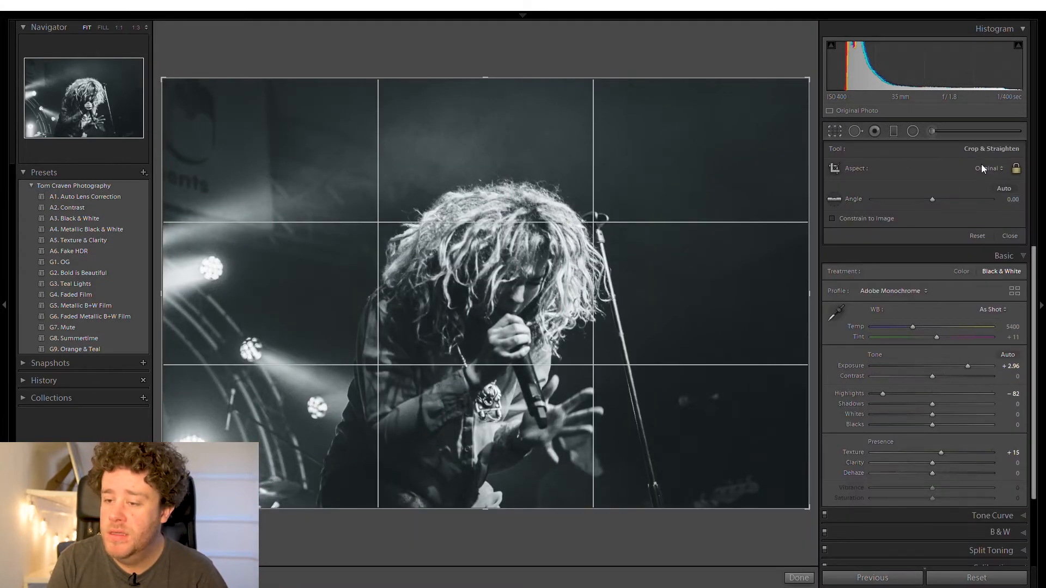
click(917, 287)
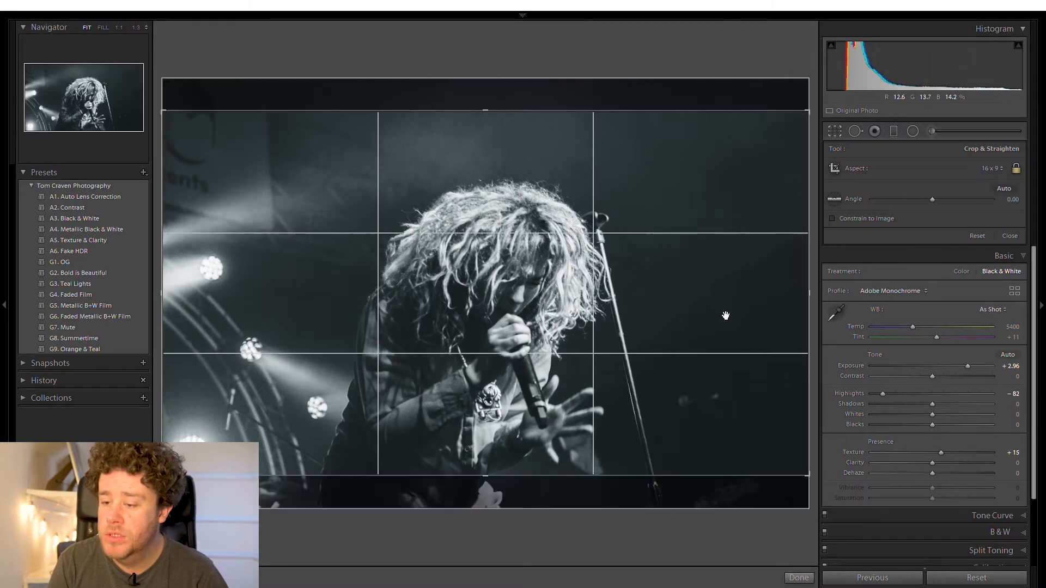
drag(670, 345, 669, 304)
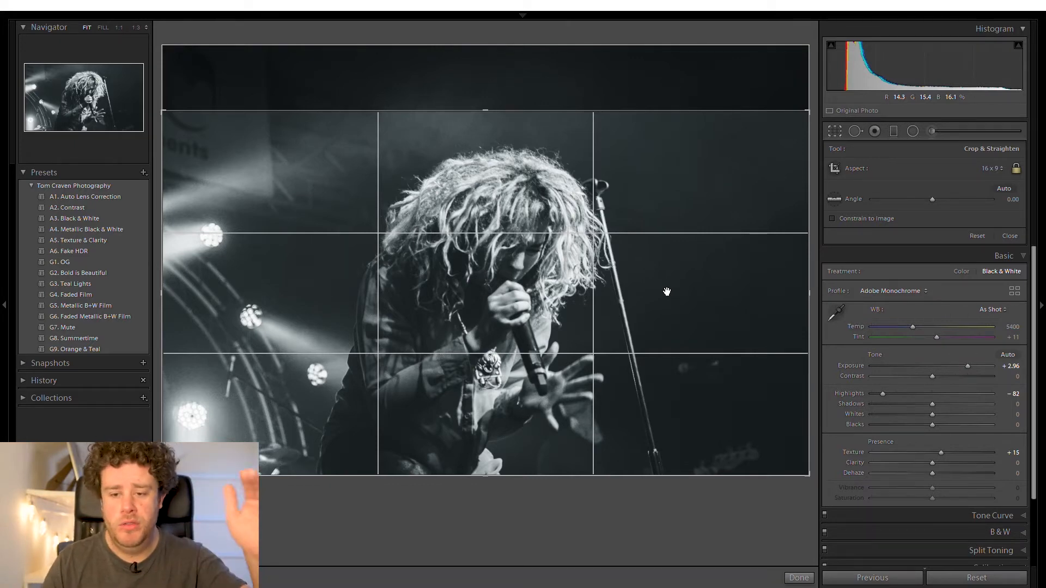
key(Return)
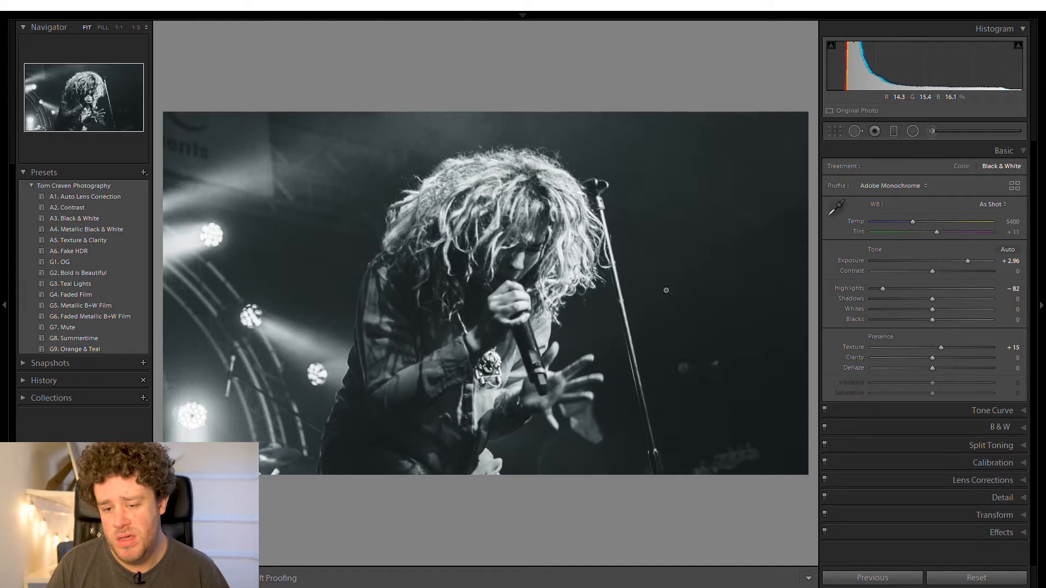
- Add a graduated filter over the dark background beyond the microphone stand, with Contrast 100 and Shadows -12
click(854, 127)
click(894, 121)
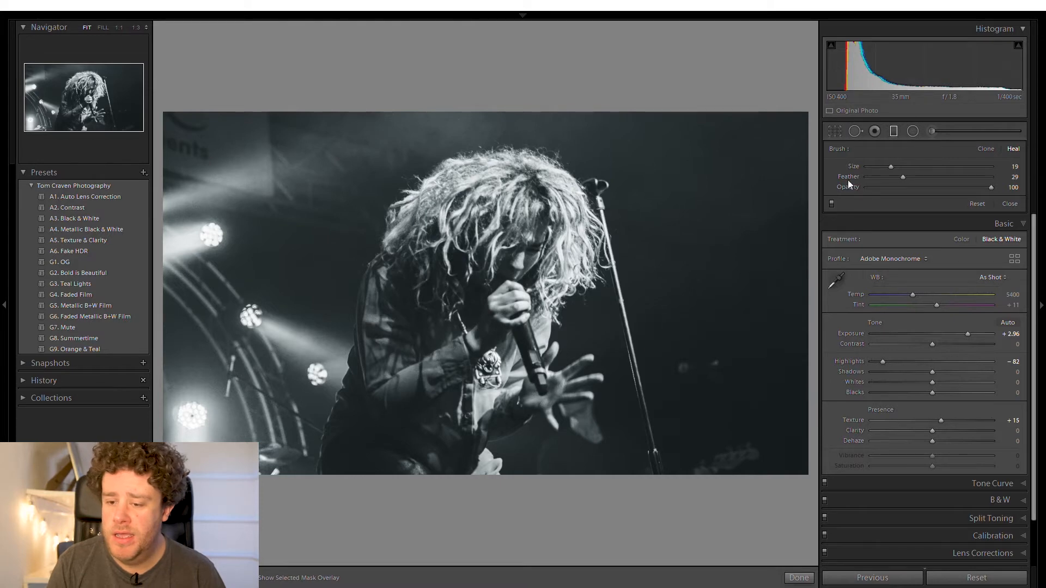
drag(656, 336, 674, 321)
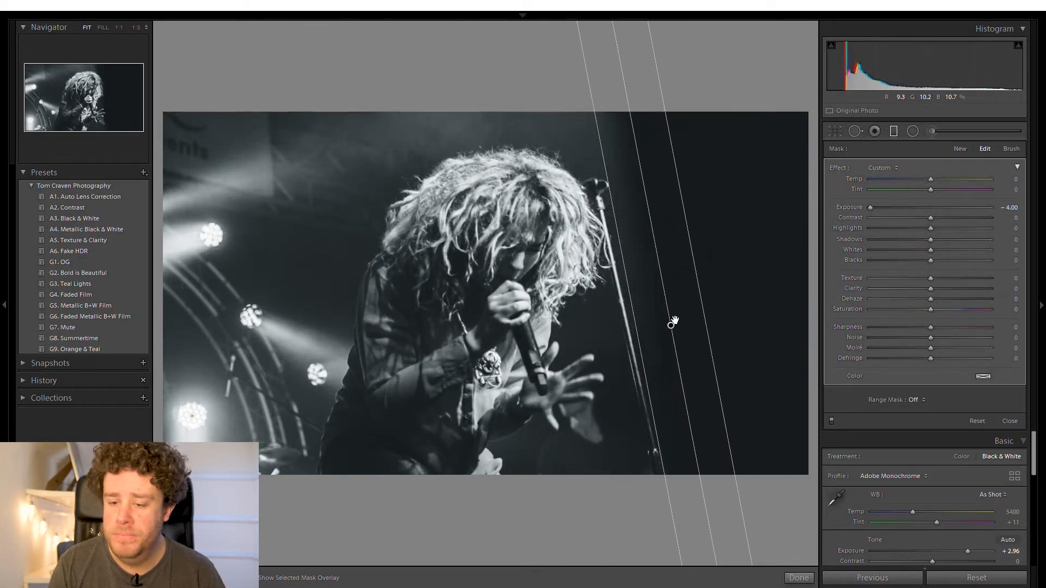
double_click(870, 203)
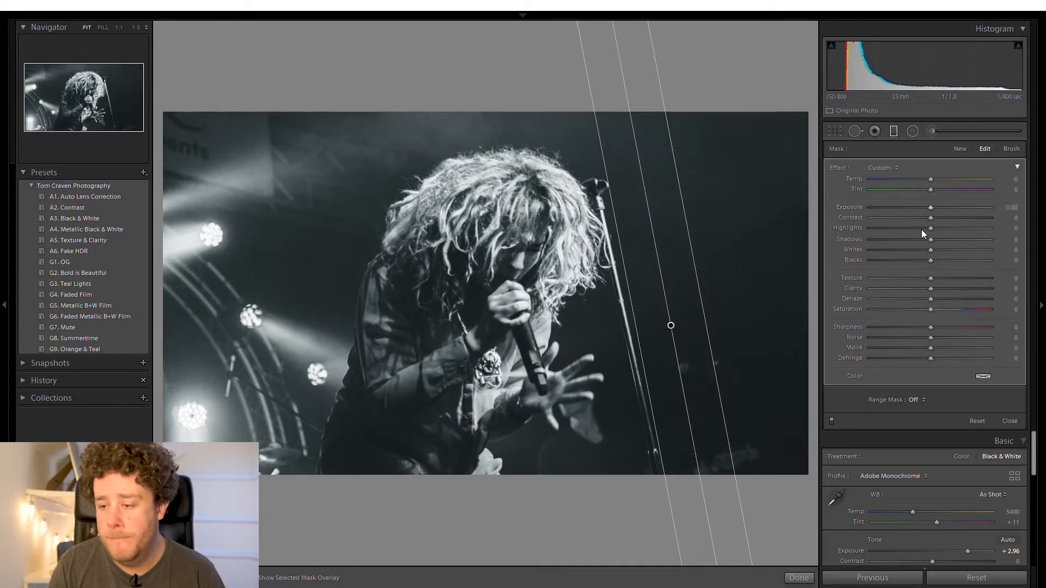
drag(916, 218, 999, 217)
mouse_move(929, 238)
mouse_down()
mouse_move(847, 246)
mouse_move(920, 241)
mouse_up()
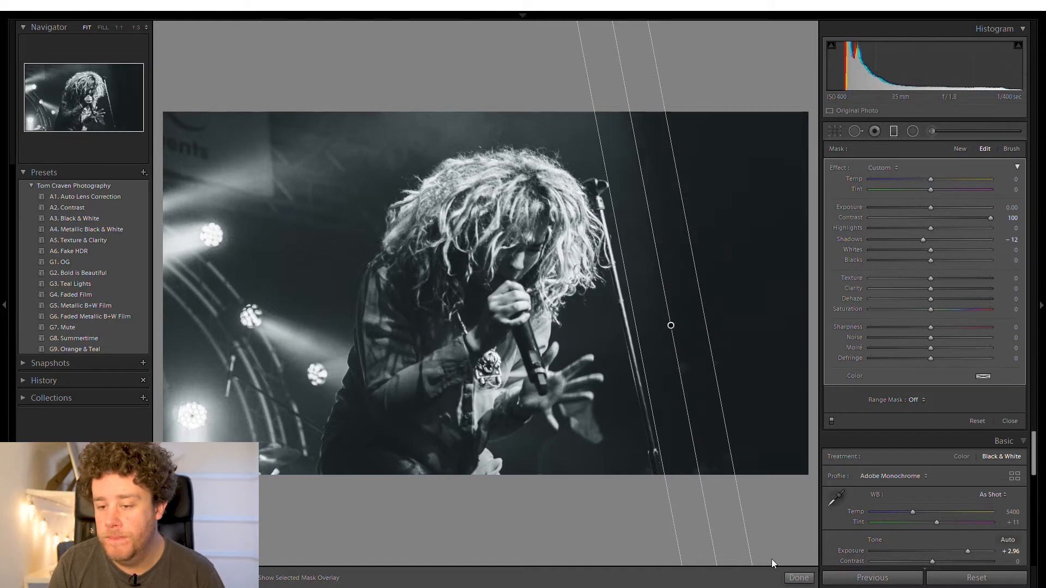
click(798, 577)
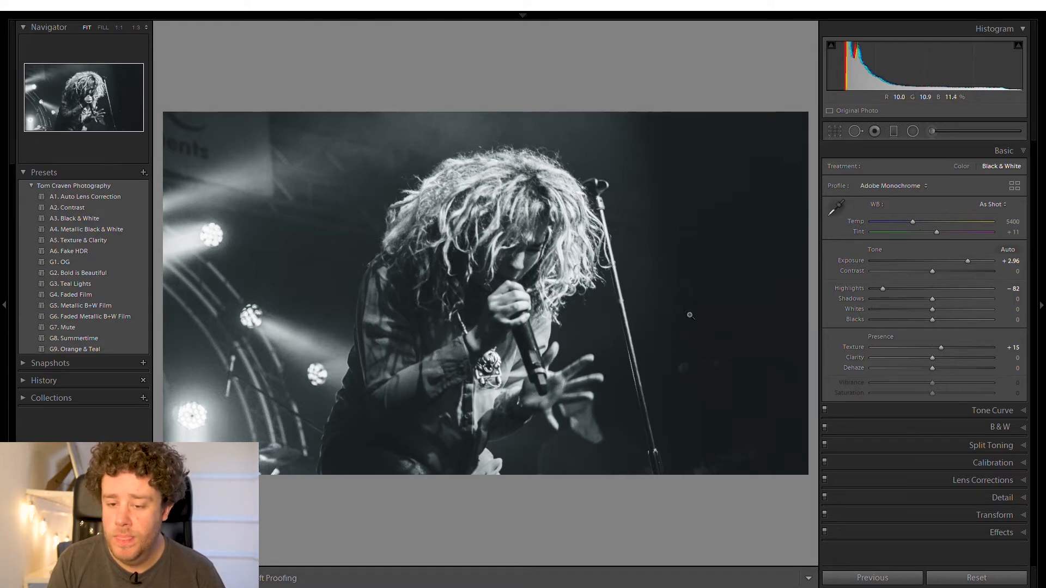
- Heal the faint mark in the dark background beside the microphone stand, using a Heal brush of size 77
click(855, 131)
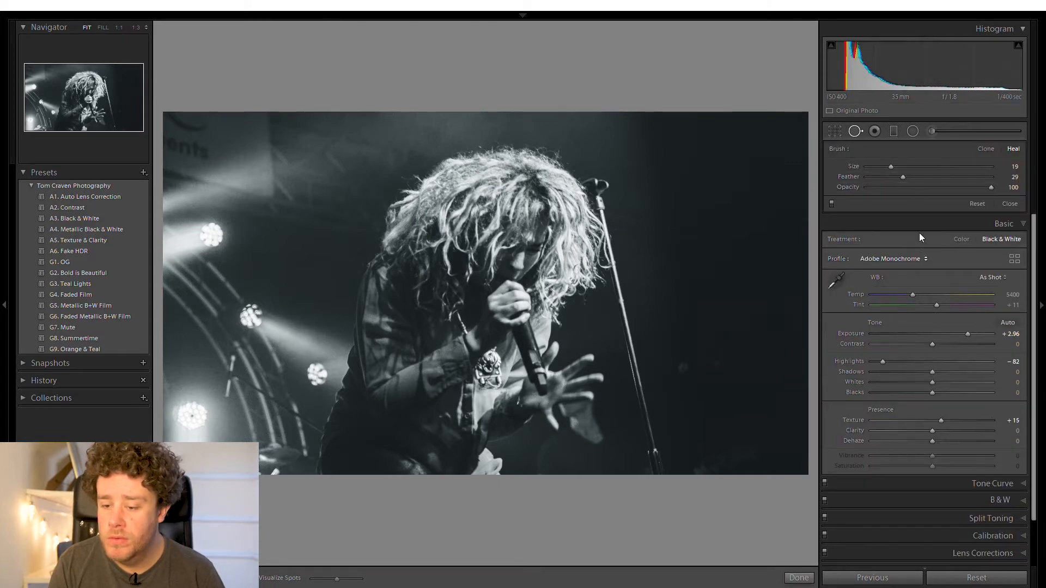
drag(916, 155, 970, 162)
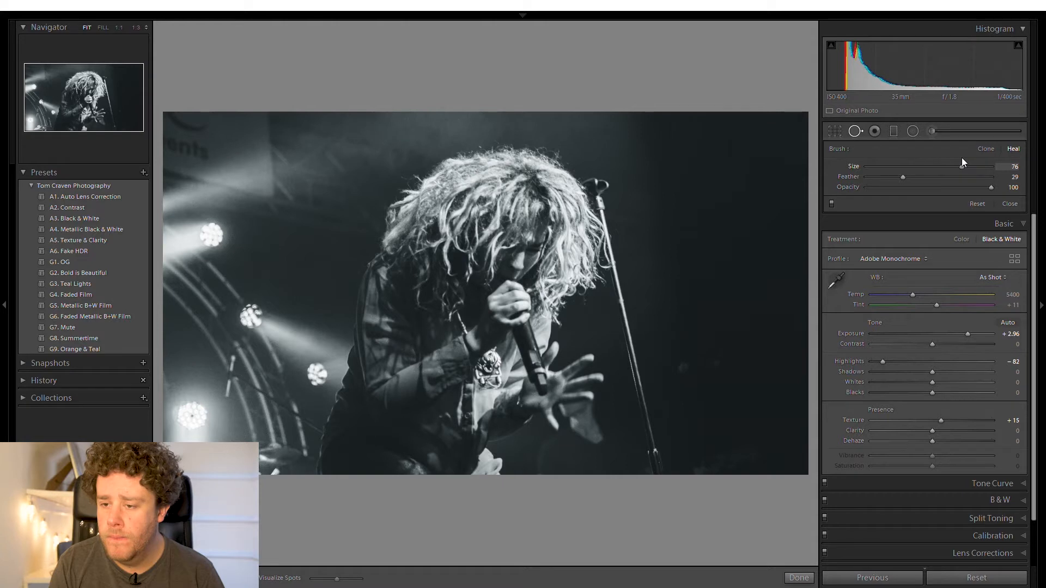
drag(962, 159, 962, 159)
drag(684, 363, 724, 358)
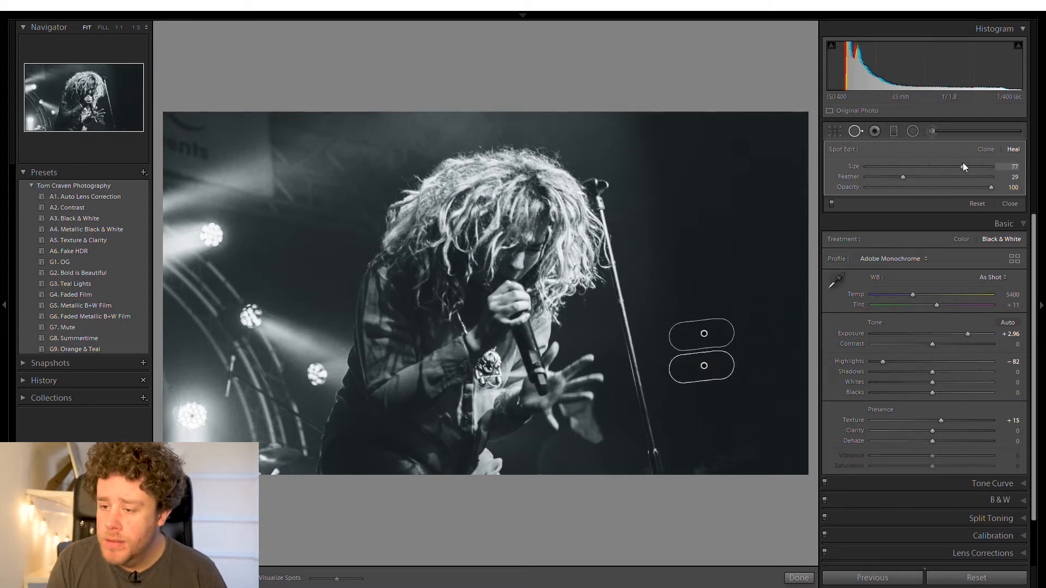
- Heal the distracting detail in the photo's lower-right corner with a size 81 spot, then leave spot removal
click(872, 241)
drag(754, 447, 700, 460)
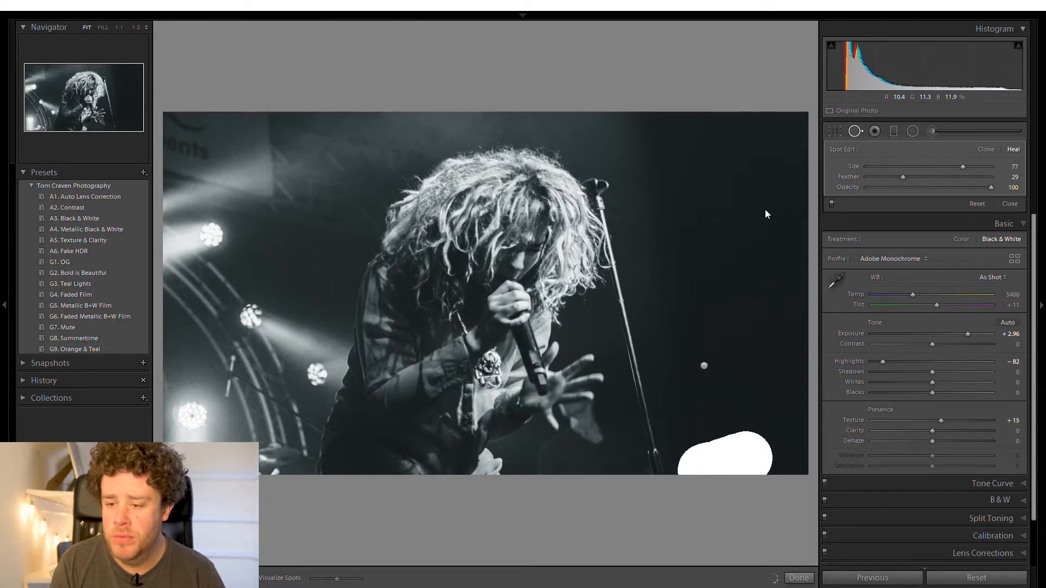
scroll(746, 157, up, 2)
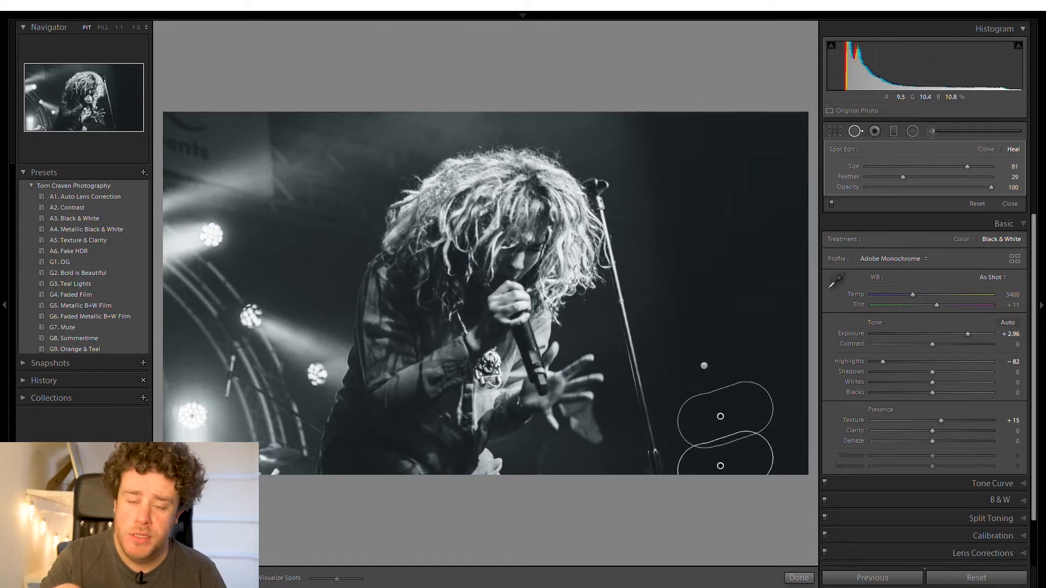
key(Escape)
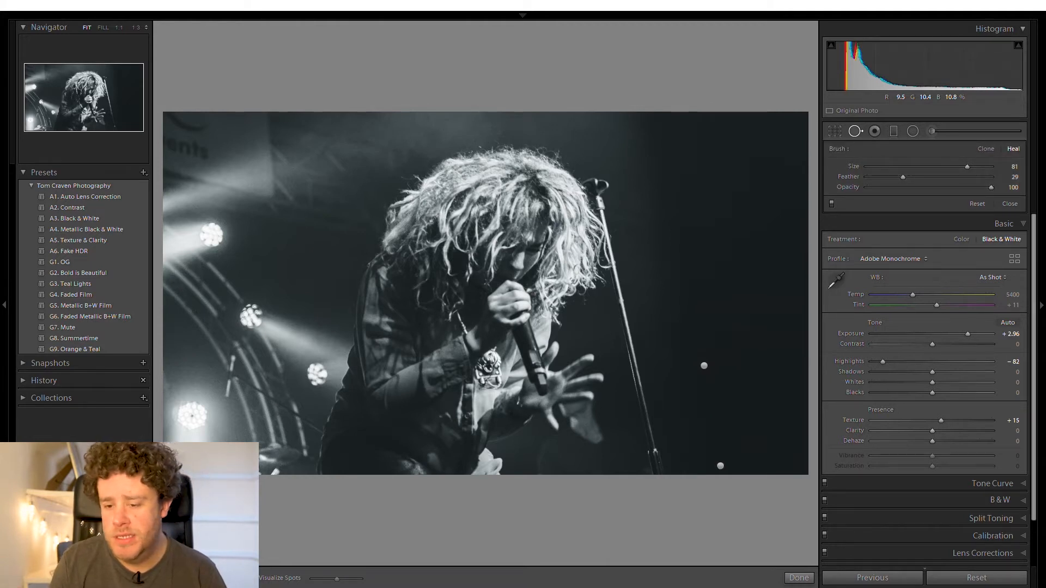
key(q)
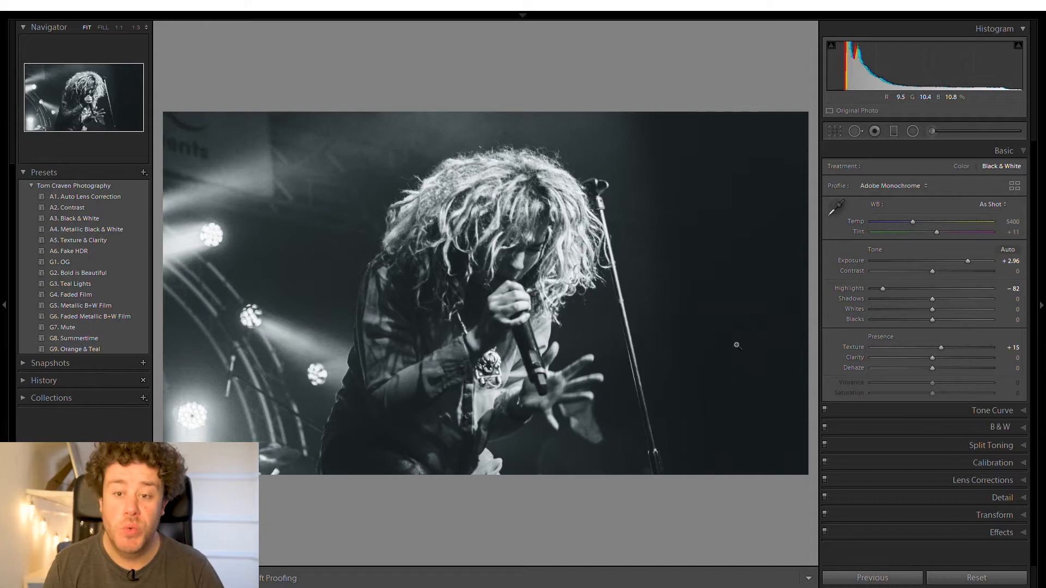
- Move on to the photo of the guitarist in the cap, apply the G4. Faded Film preset and set Exposure to +0.97
key(Right)
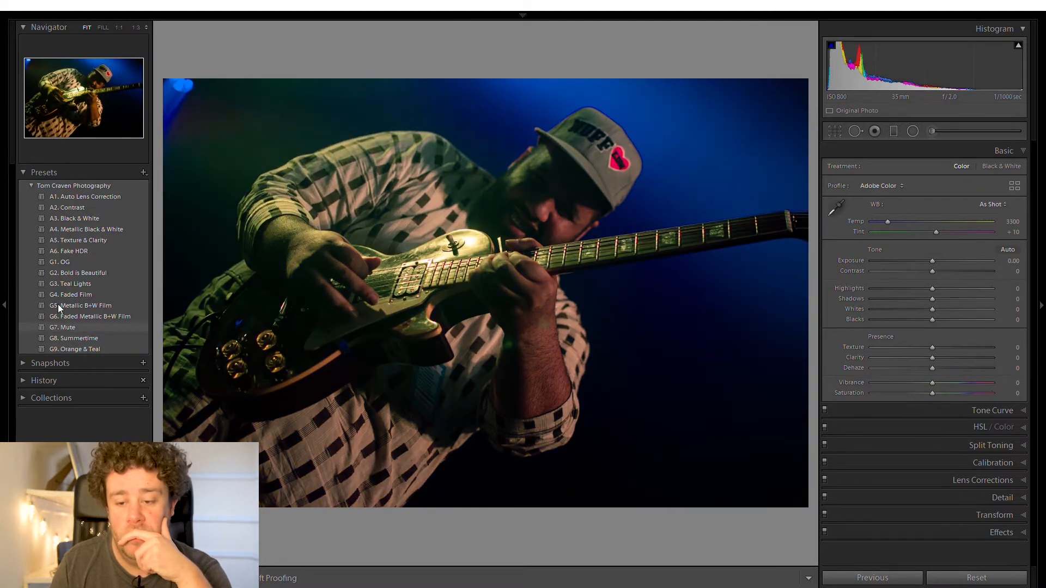
click(56, 293)
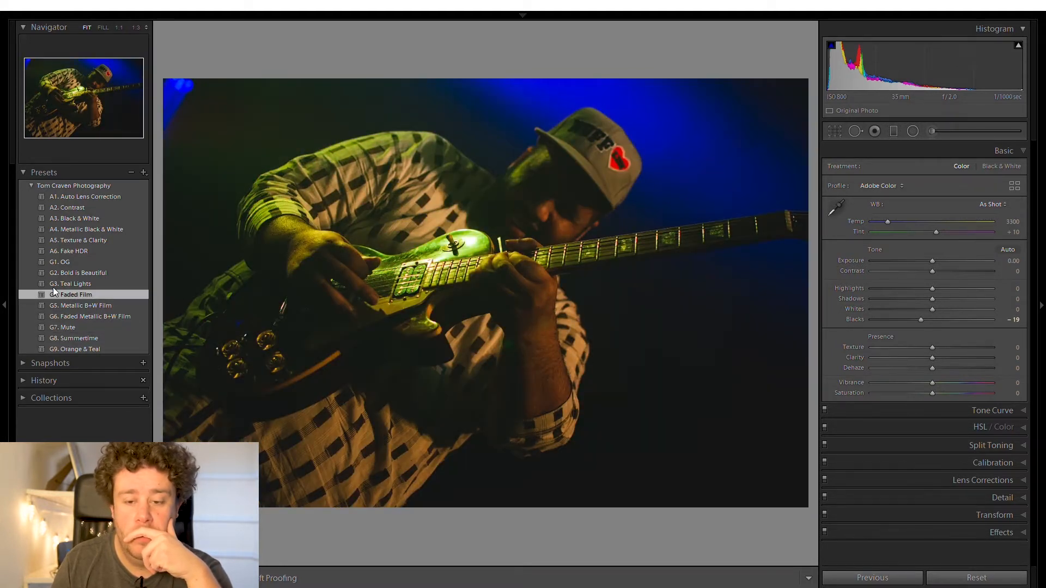
shift+double_click(943, 260)
mouse_move(943, 253)
mouse_down()
mouse_move(933, 253)
mouse_move(944, 254)
mouse_up()
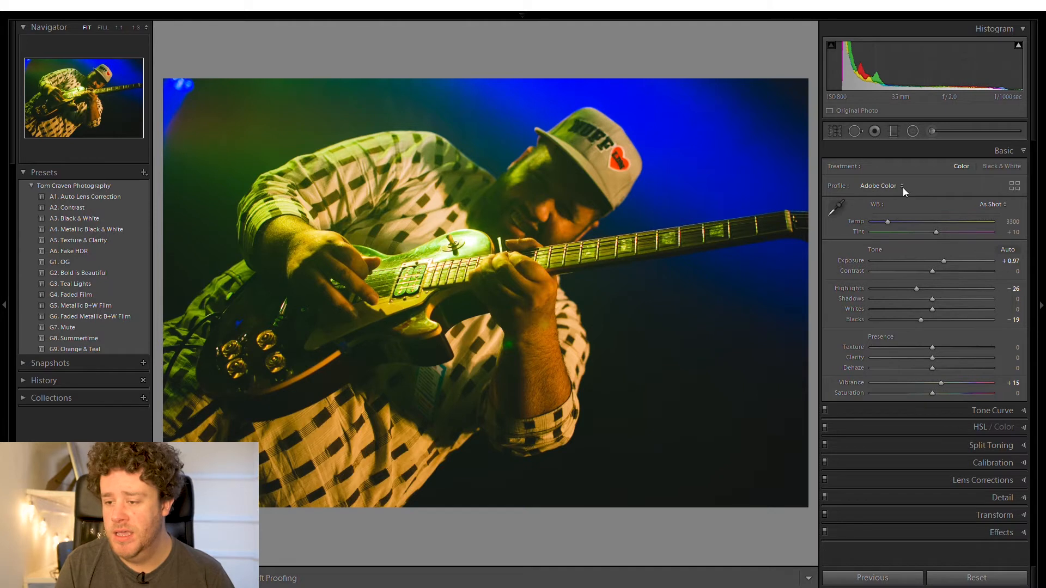
- Heal the blue light in the photo's upper-left corner with spot size 84, sampling nearby background, and cool Temp to 2905
click(855, 131)
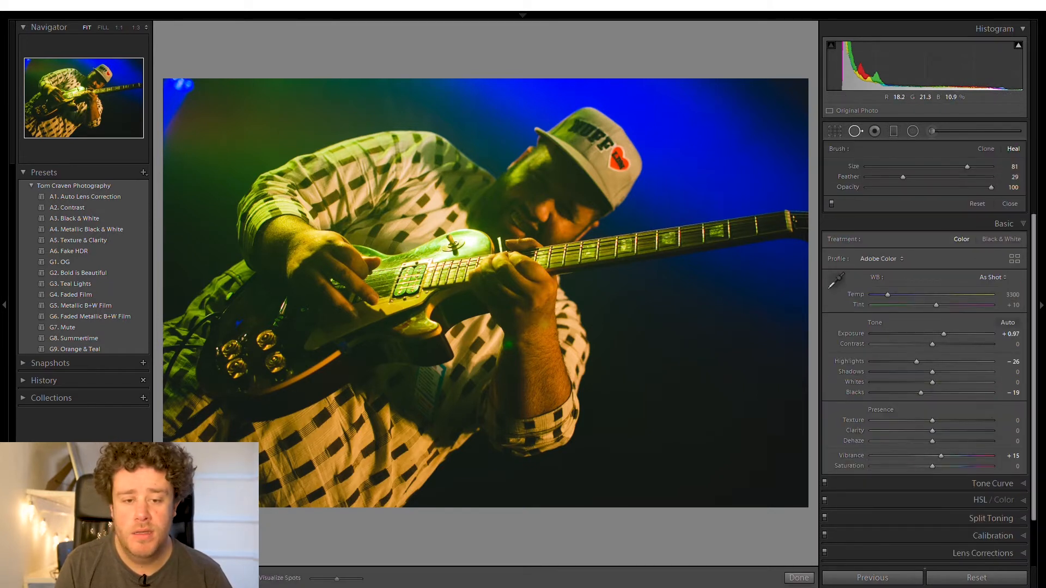
click(974, 157)
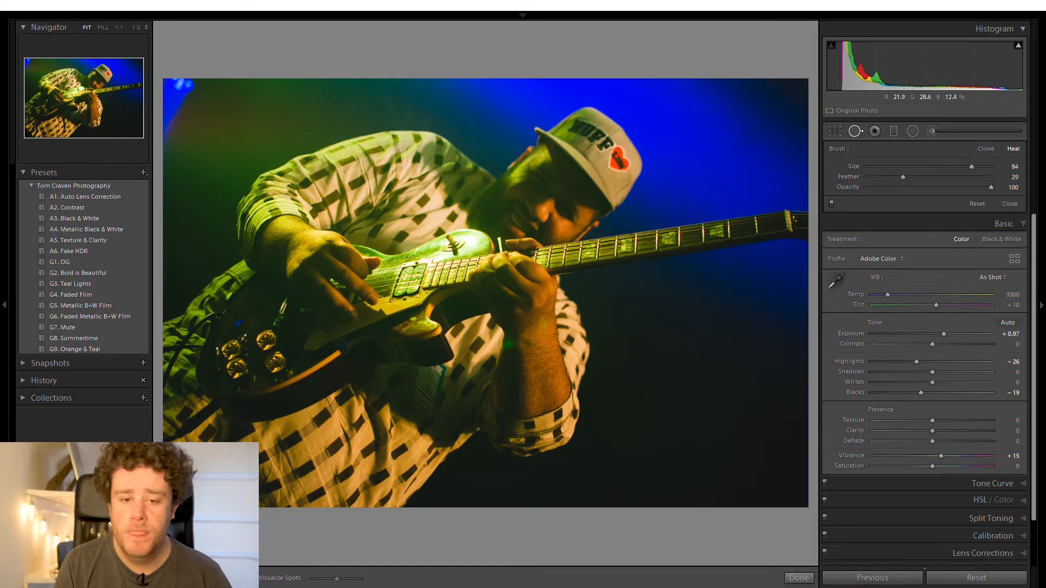
mouse_move(213, 110)
mouse_down()
mouse_move(183, 98)
mouse_move(170, 127)
mouse_up()
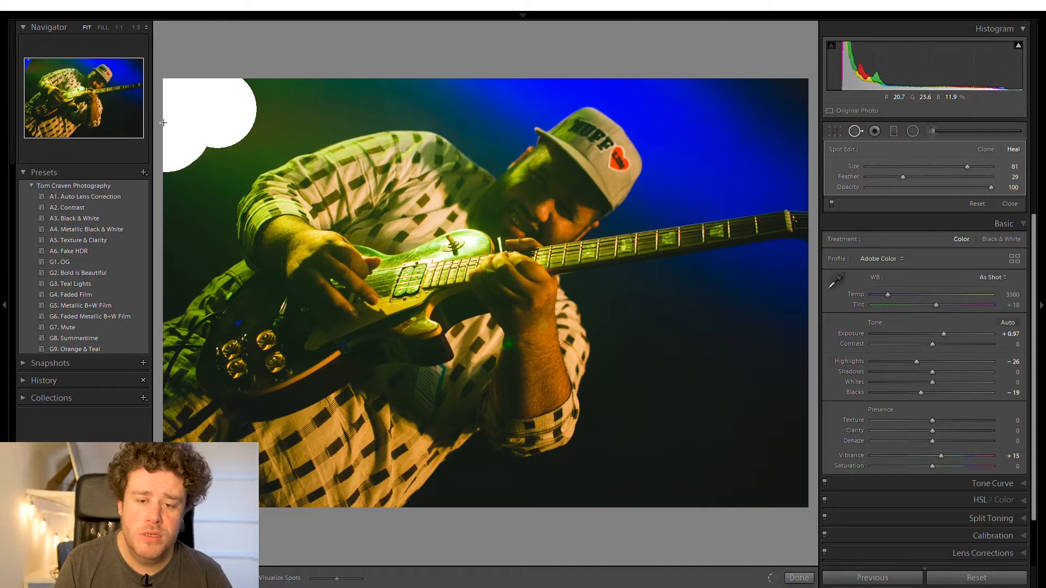
drag(191, 285, 240, 128)
drag(287, 98, 279, 112)
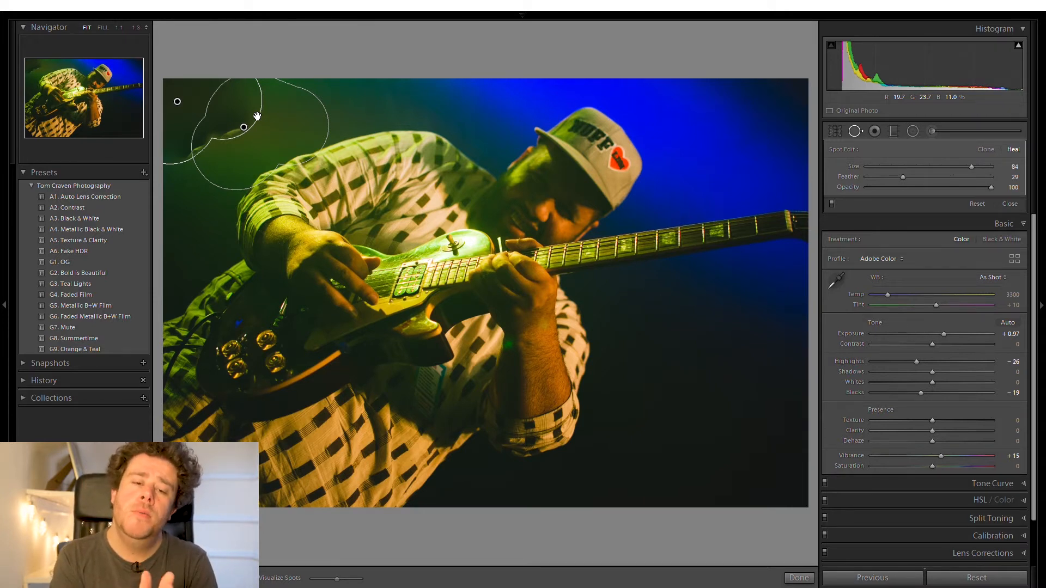
drag(300, 123, 299, 114)
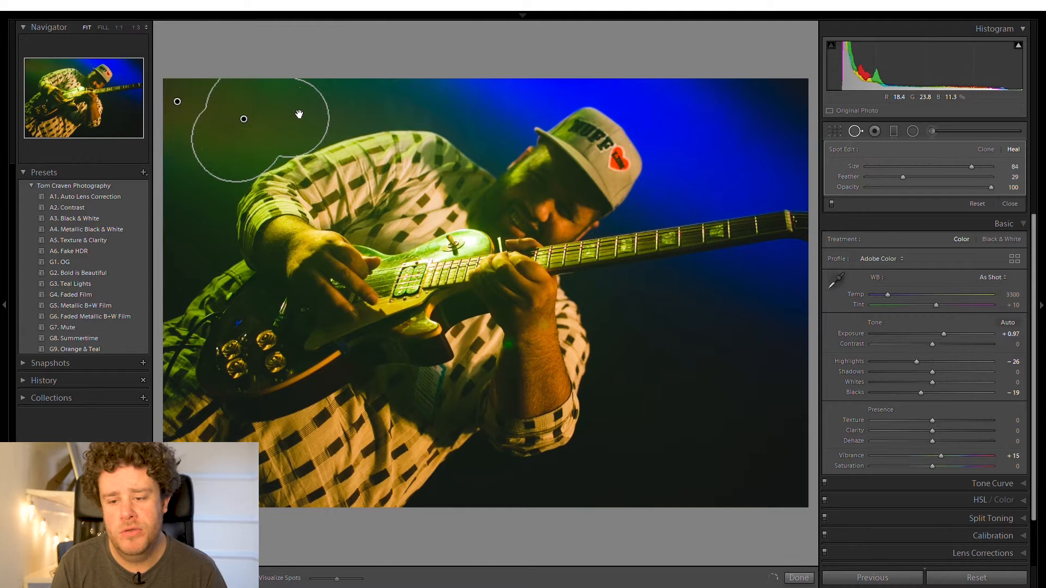
key(q)
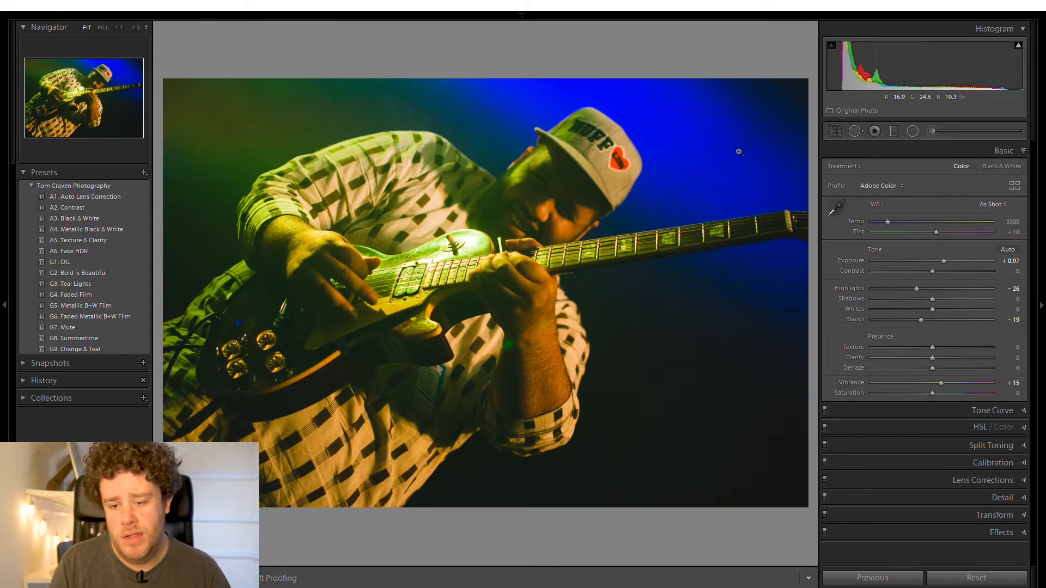
drag(889, 215, 885, 213)
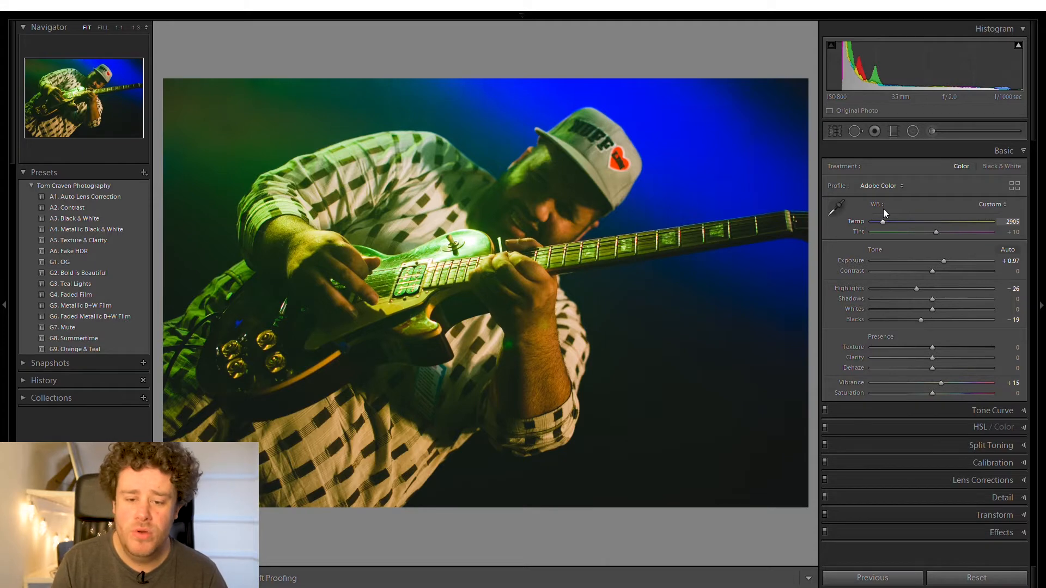
- Move on to the singer with the guitar, inspect her face at 1:1, apply the G1. OG preset and set Exposure to +0.84
key(Right)
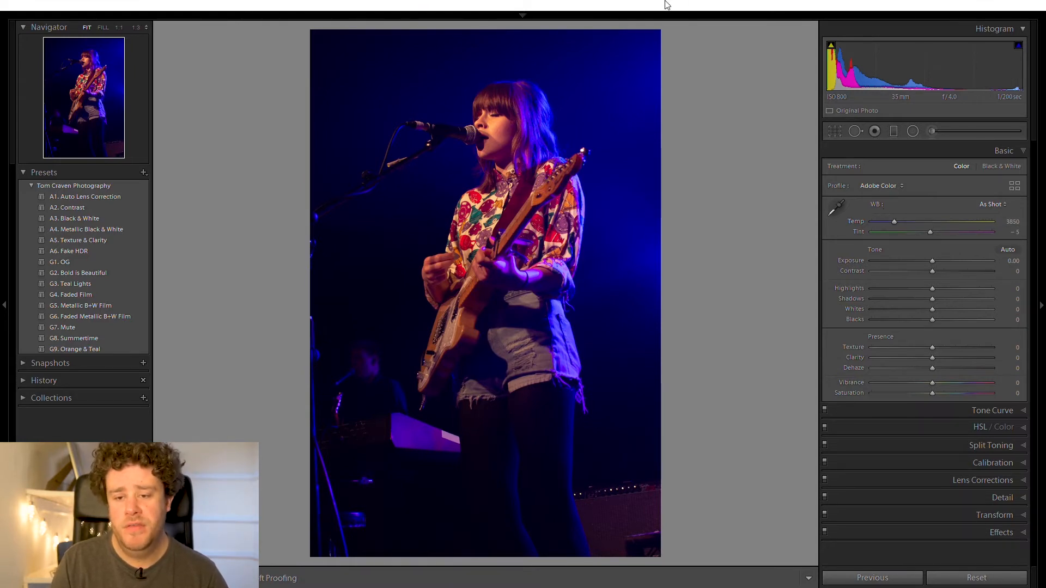
click(493, 111)
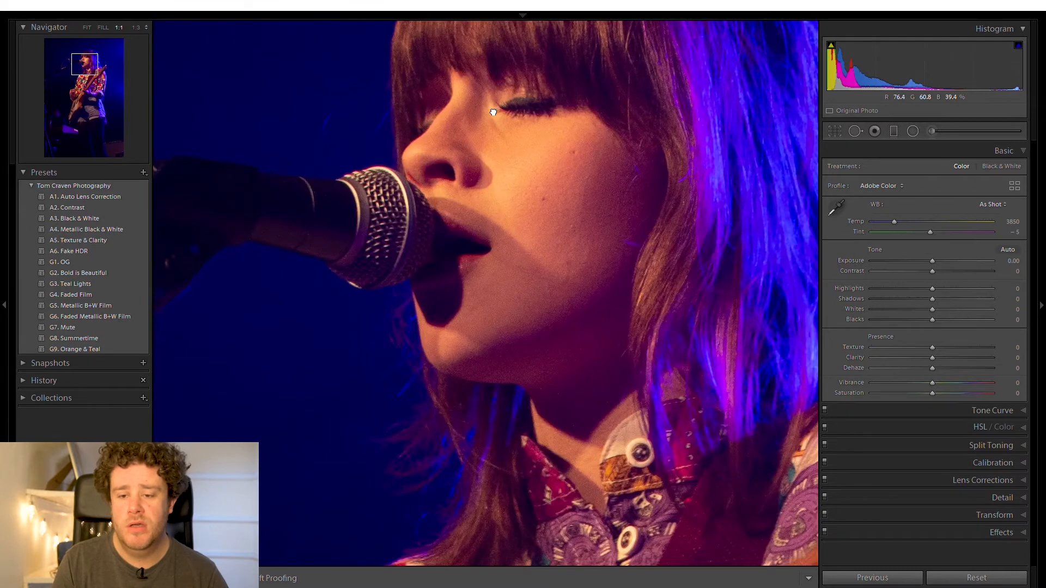
click(493, 112)
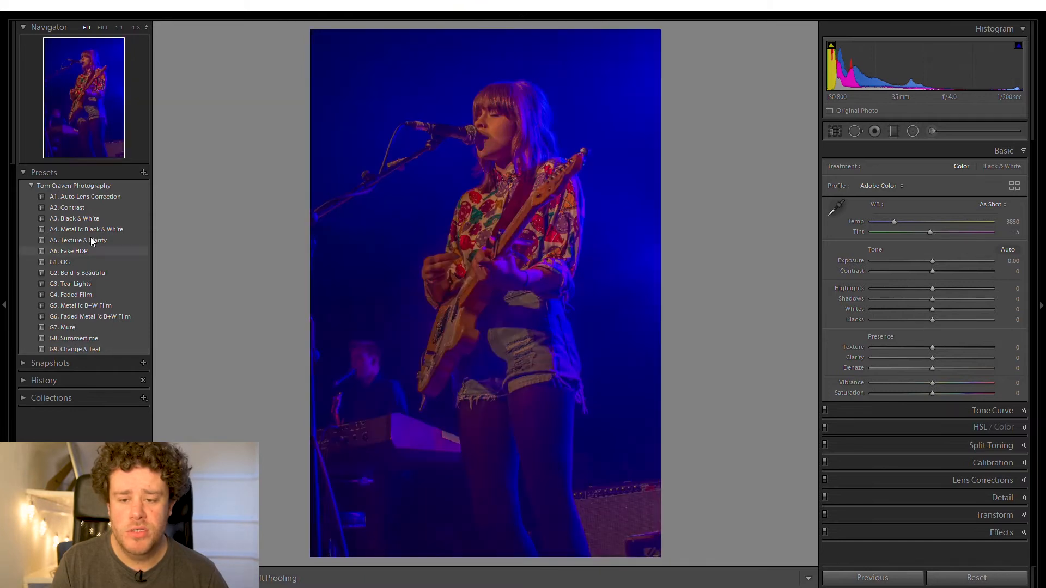
click(75, 261)
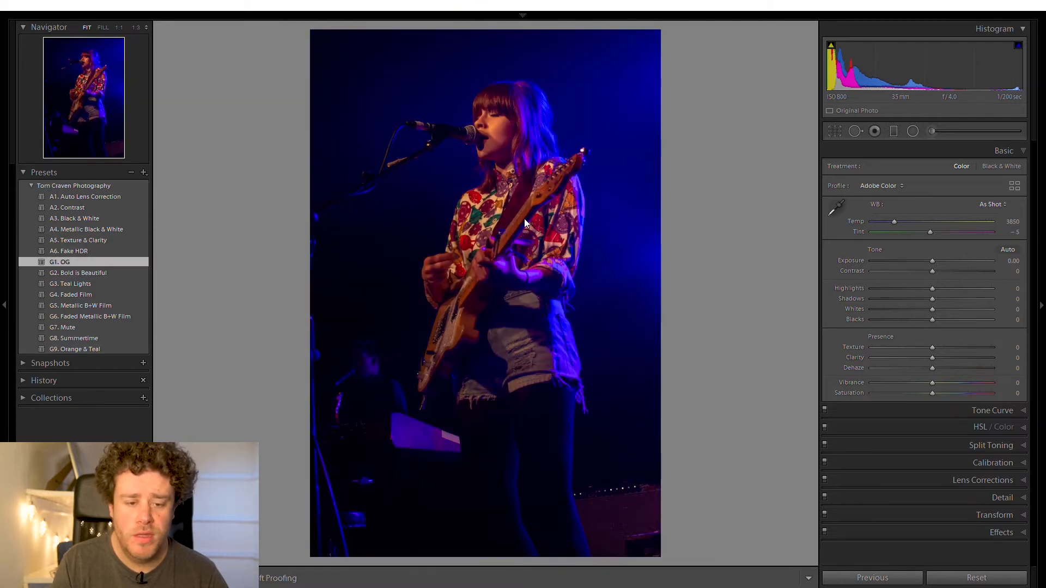
drag(933, 256, 943, 253)
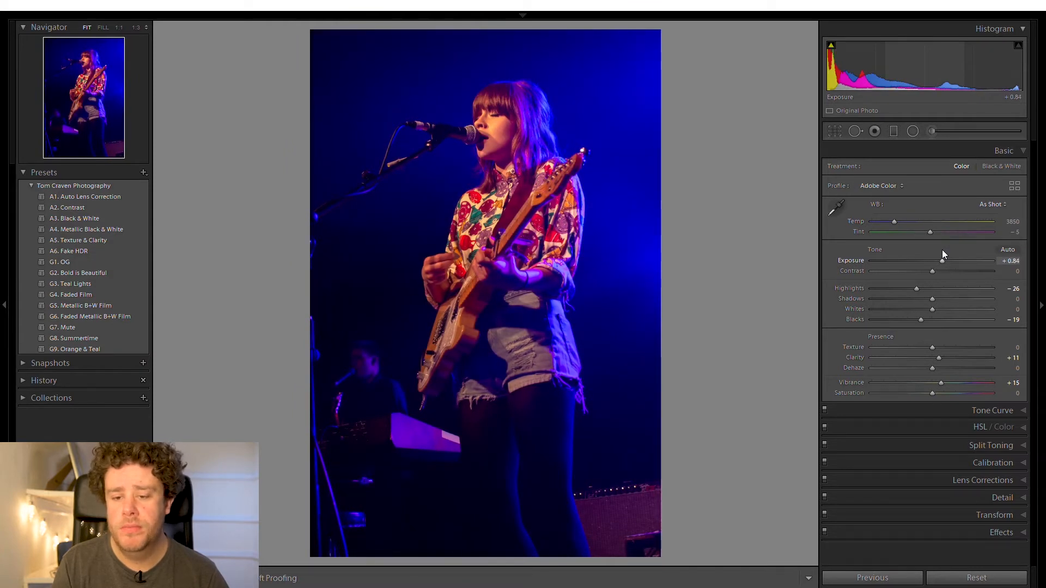
- Correct the singer photo's white balance to Temp 3176 and Tint +7, checking her skin tones close up
drag(893, 220, 885, 218)
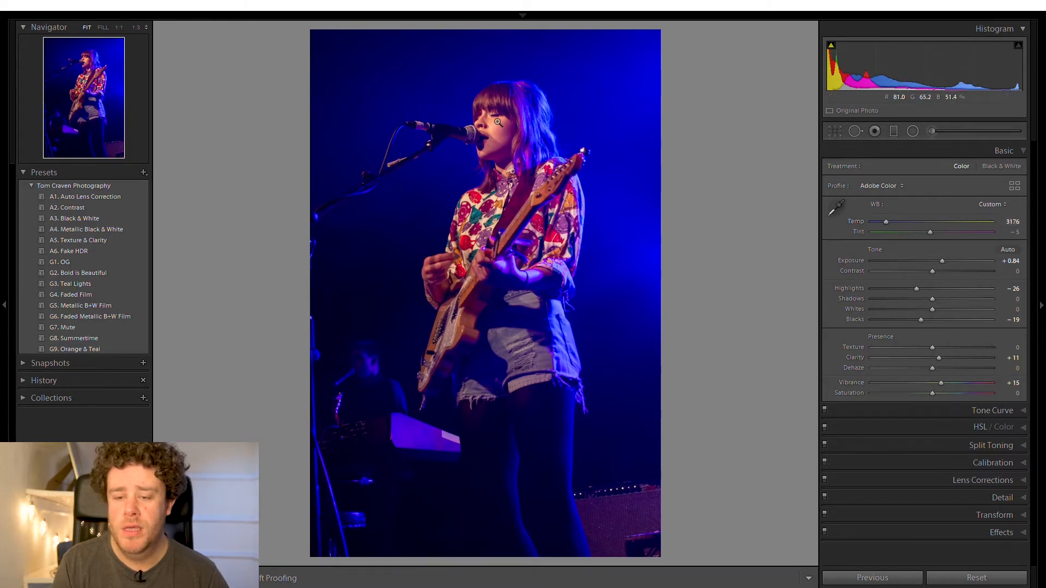
click(477, 118)
drag(502, 113, 476, 160)
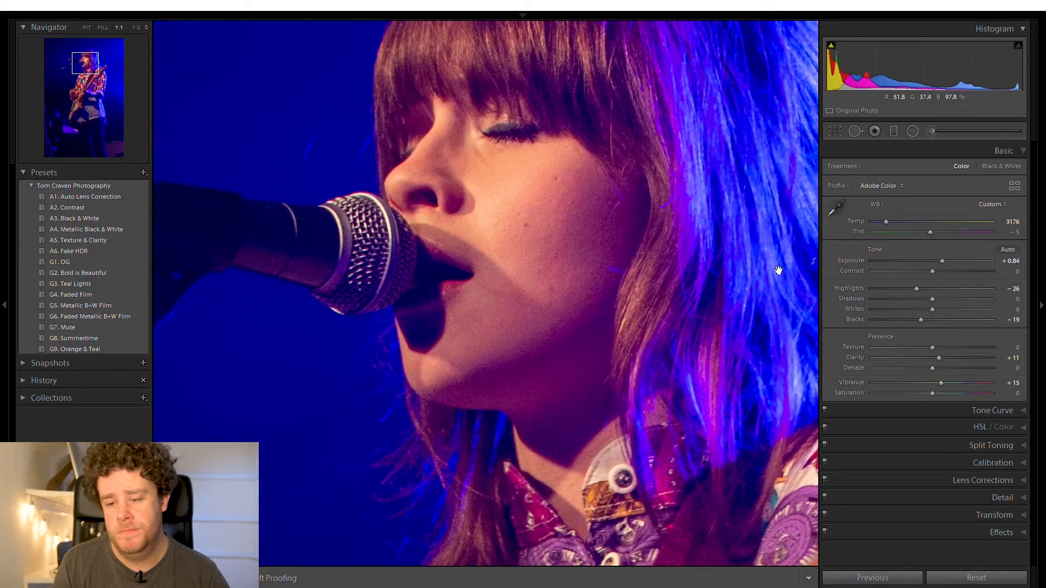
click(934, 224)
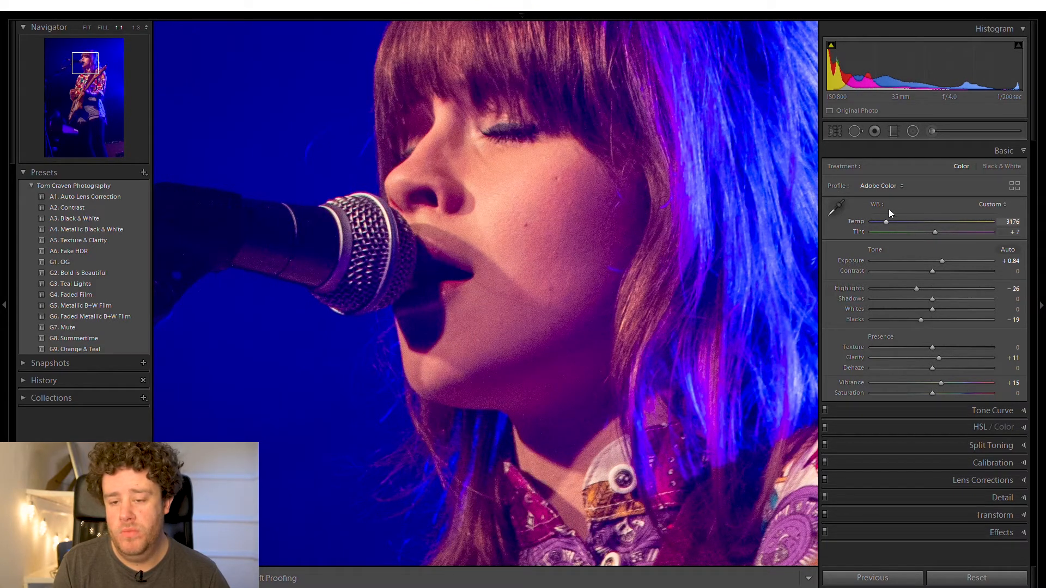
click(491, 258)
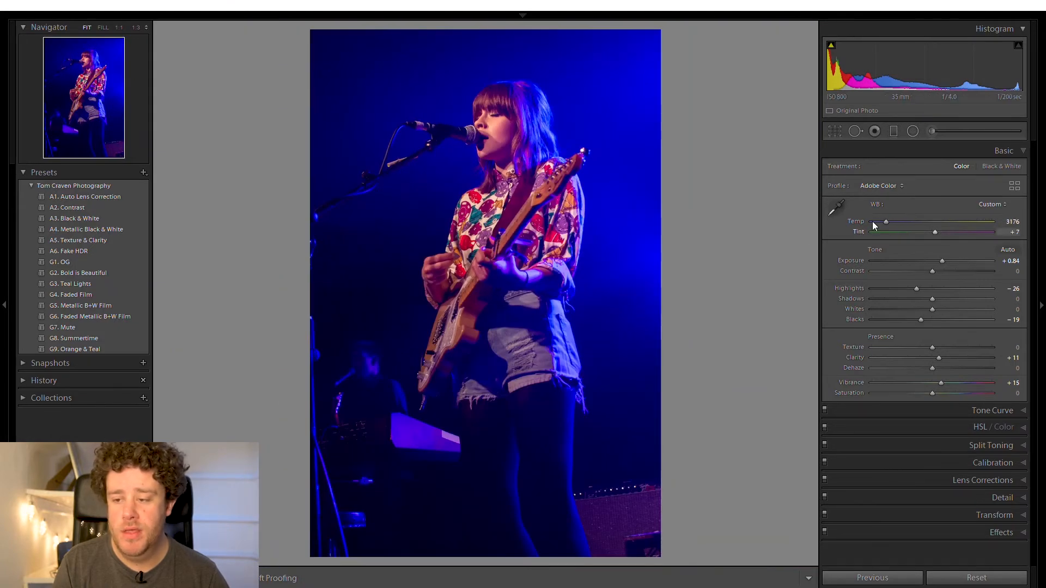
- Crop the singer photo to 4 x 5 / 8 x 10, tightening the frame around the singer and trimming the legs
click(835, 131)
click(987, 167)
click(910, 224)
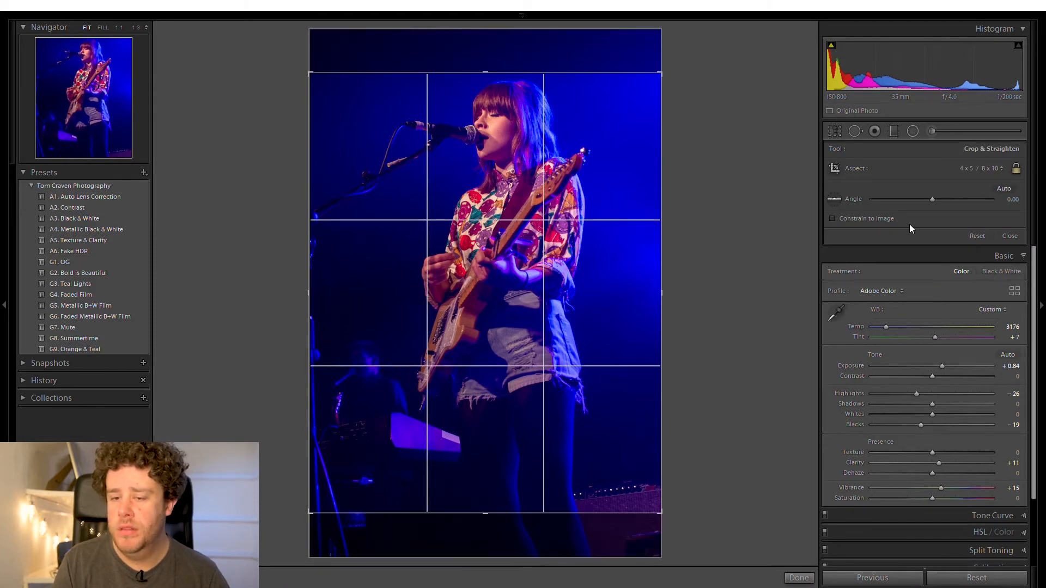
drag(562, 313, 557, 337)
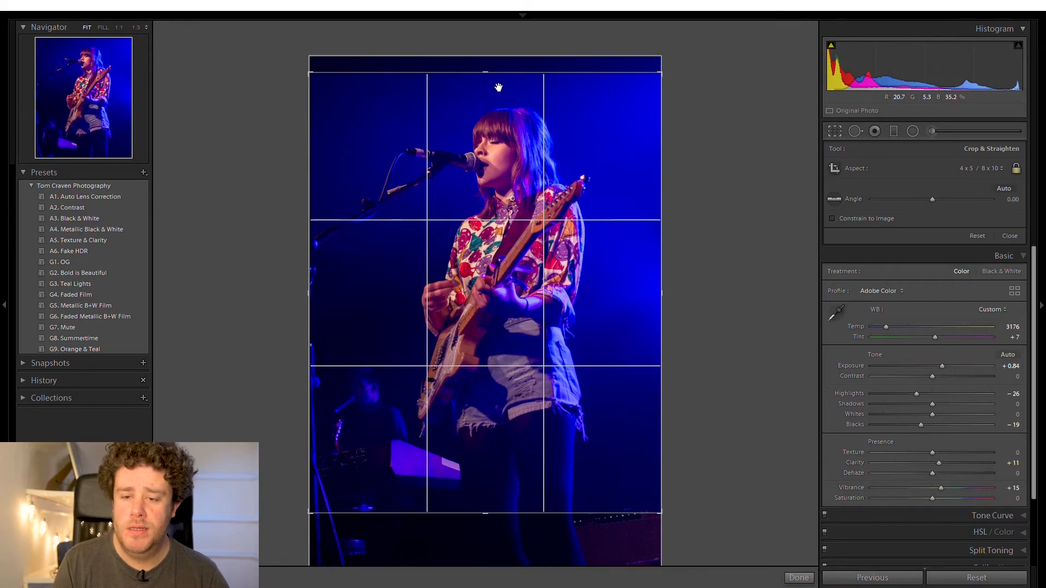
drag(486, 72, 490, 82)
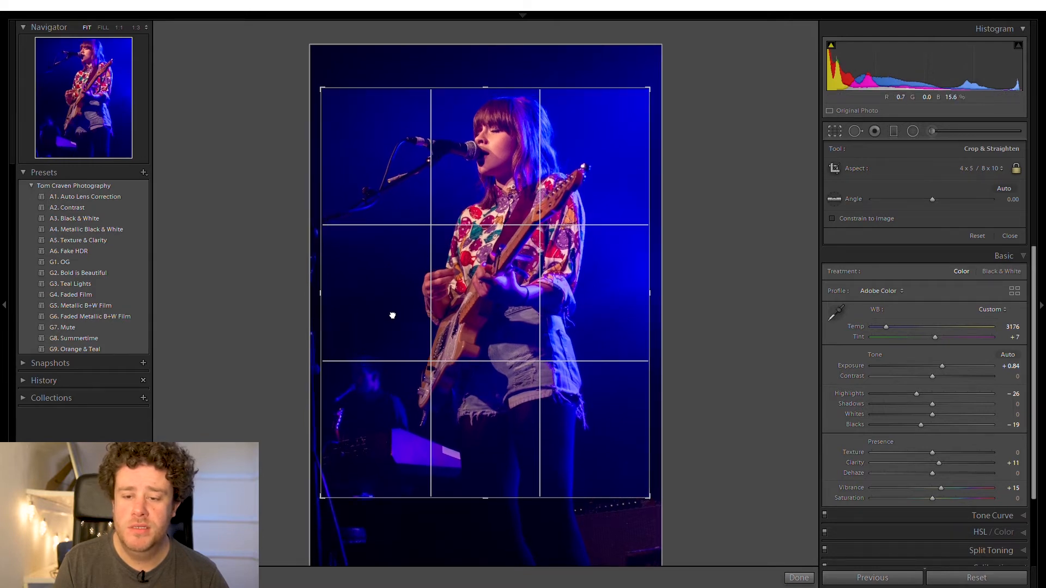
key(Return)
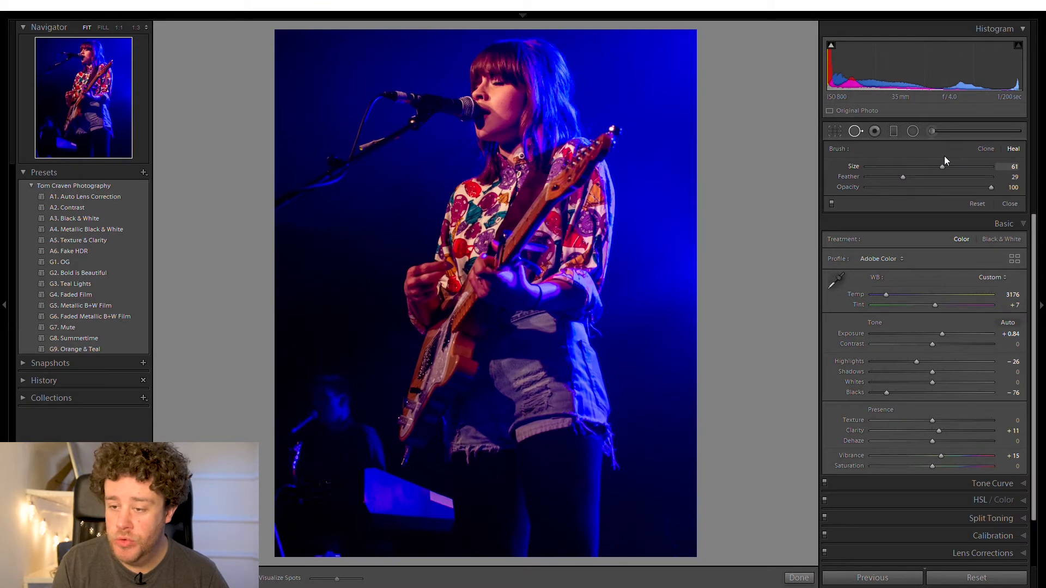
- Heal the distraction in the singer photo's lower-left corner with spot size 76, sampling the dark background above it
drag(952, 158, 964, 165)
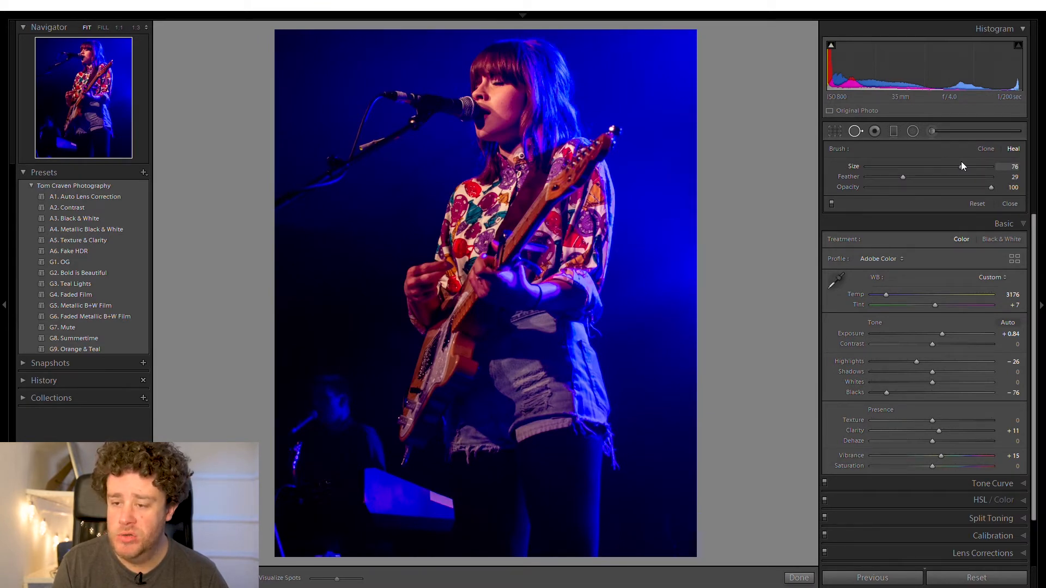
drag(281, 526, 287, 553)
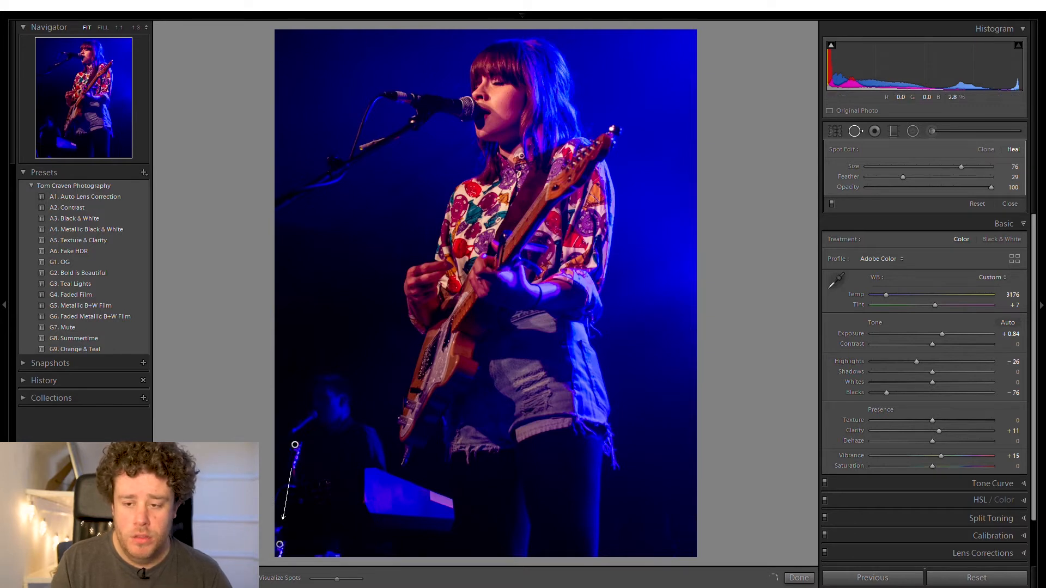
drag(297, 436, 305, 322)
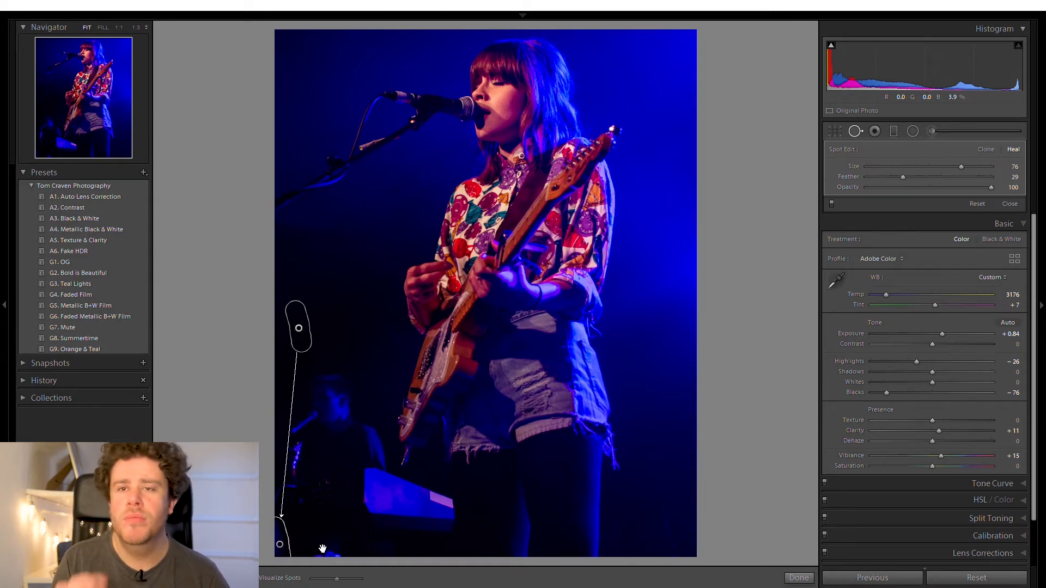
key(q)
- Move on to the landscape photo of the smiling singer, apply the G1. OG preset and set Exposure to +0.97
key(Right)
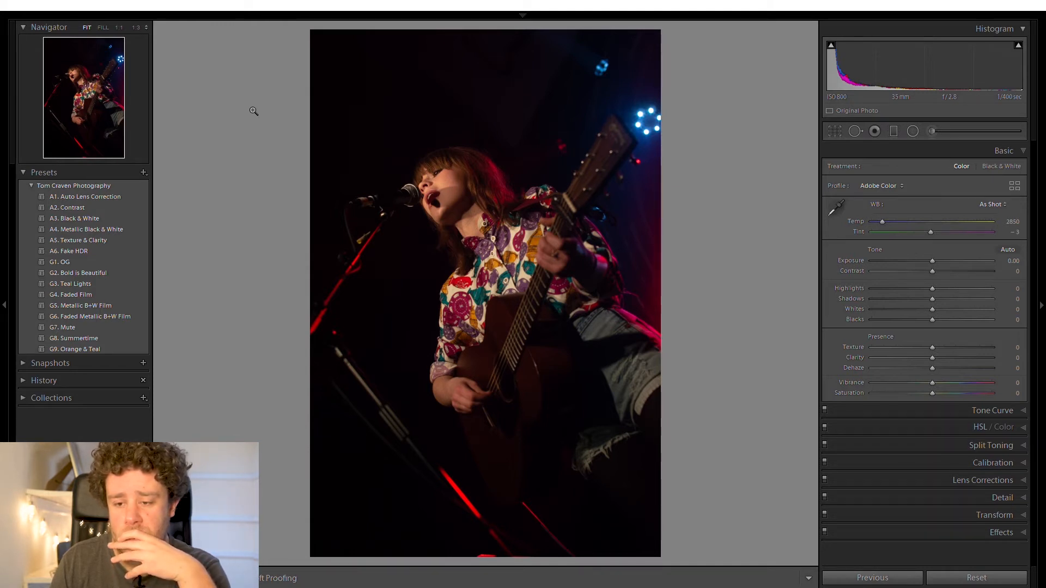
key(Right)
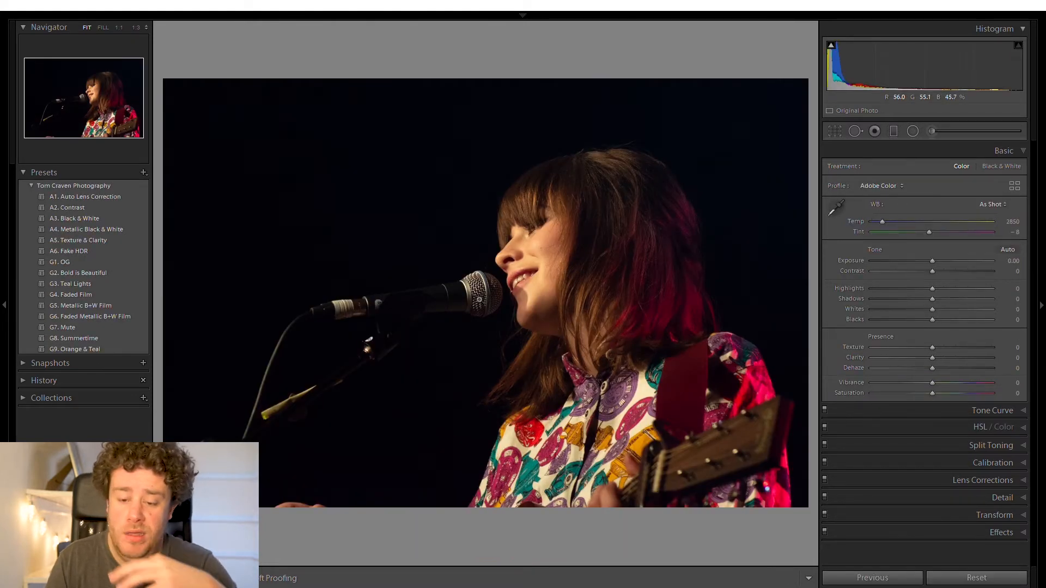
click(480, 301)
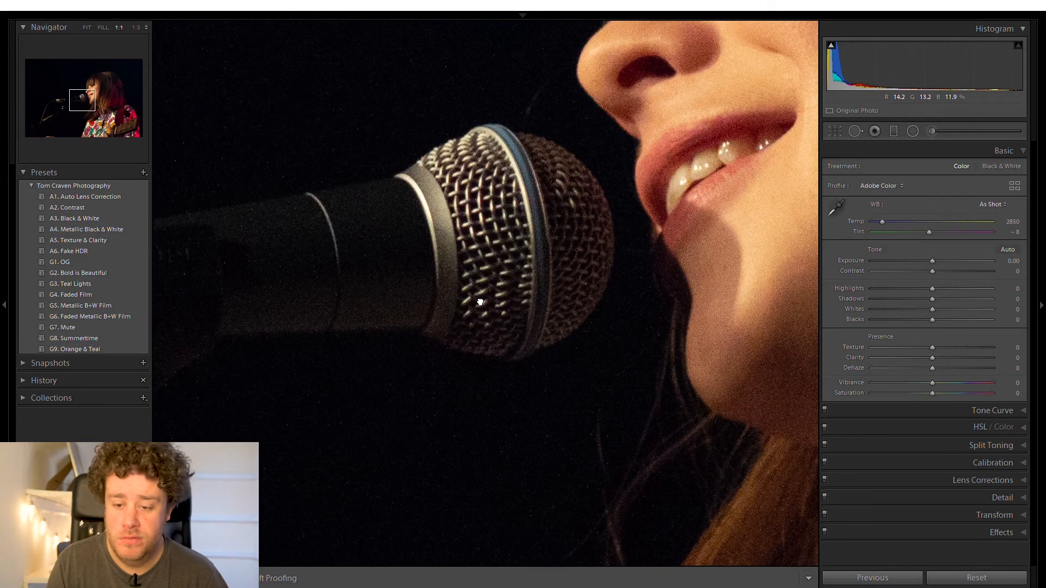
click(479, 301)
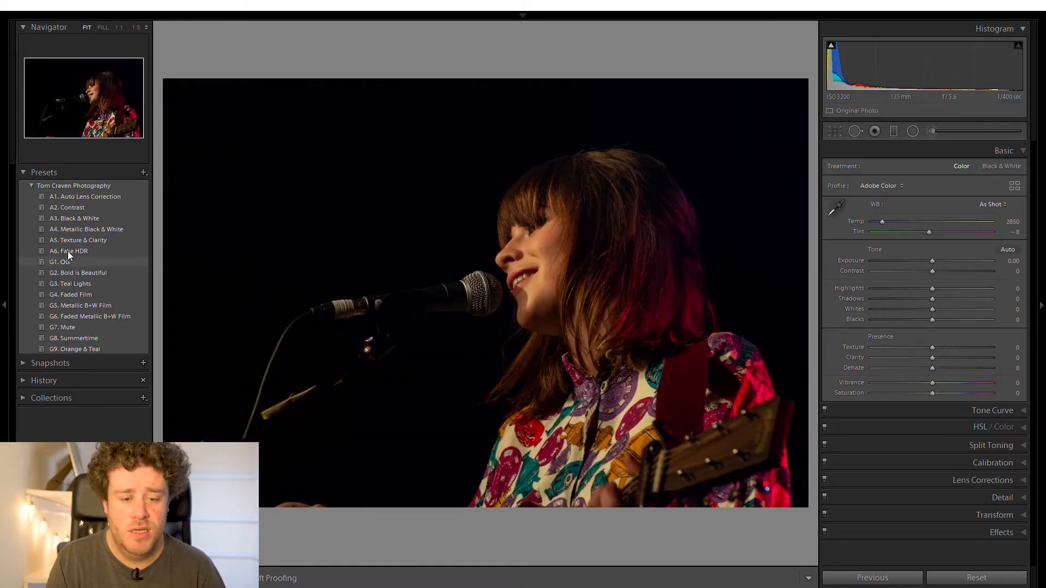
click(67, 252)
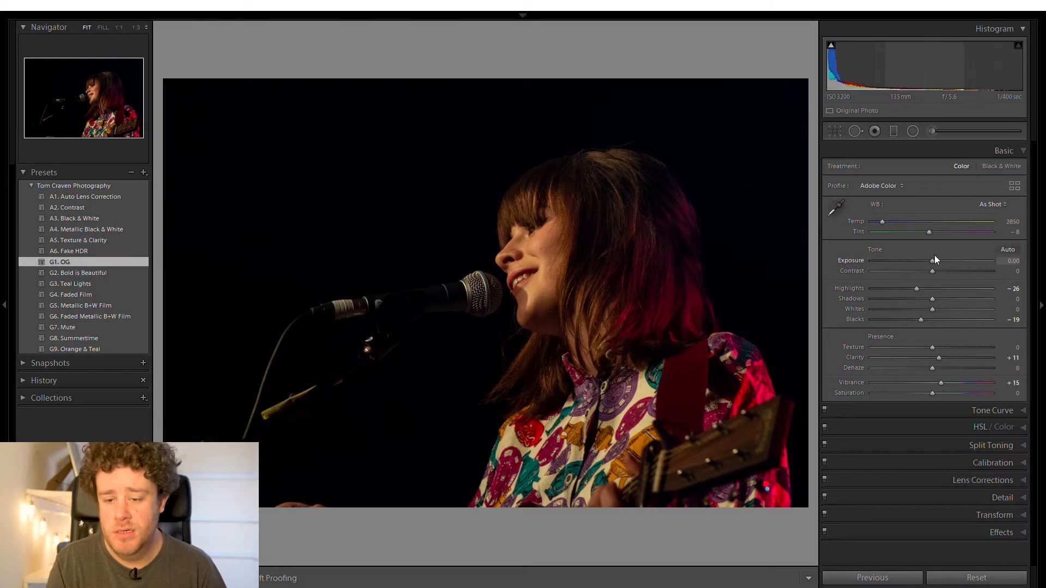
drag(955, 255, 944, 255)
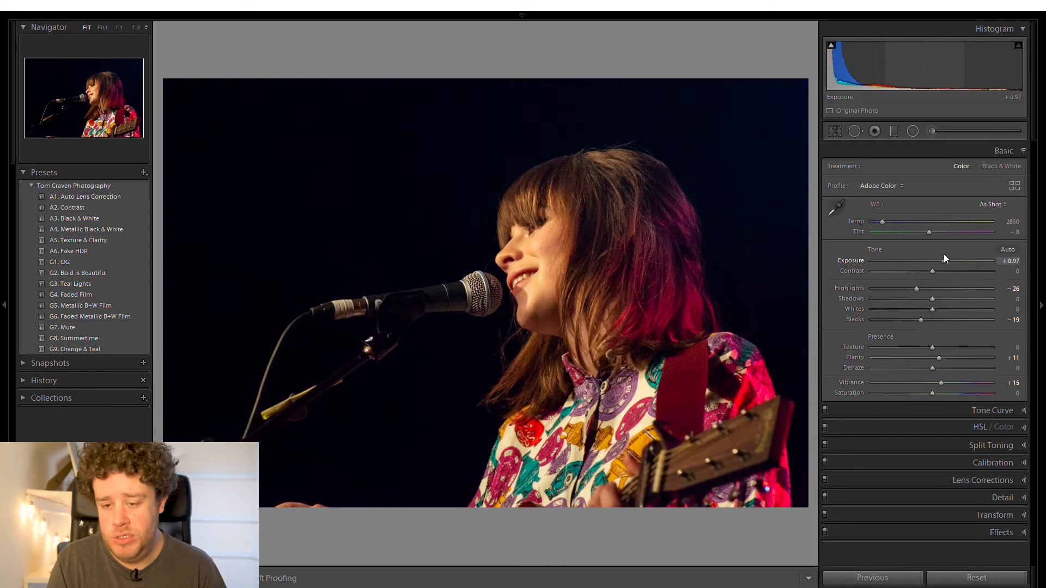
- Inspect the smiling singer's face and microphone at 1:1 and correct the white balance to Temp 2860 and Tint +1
click(550, 218)
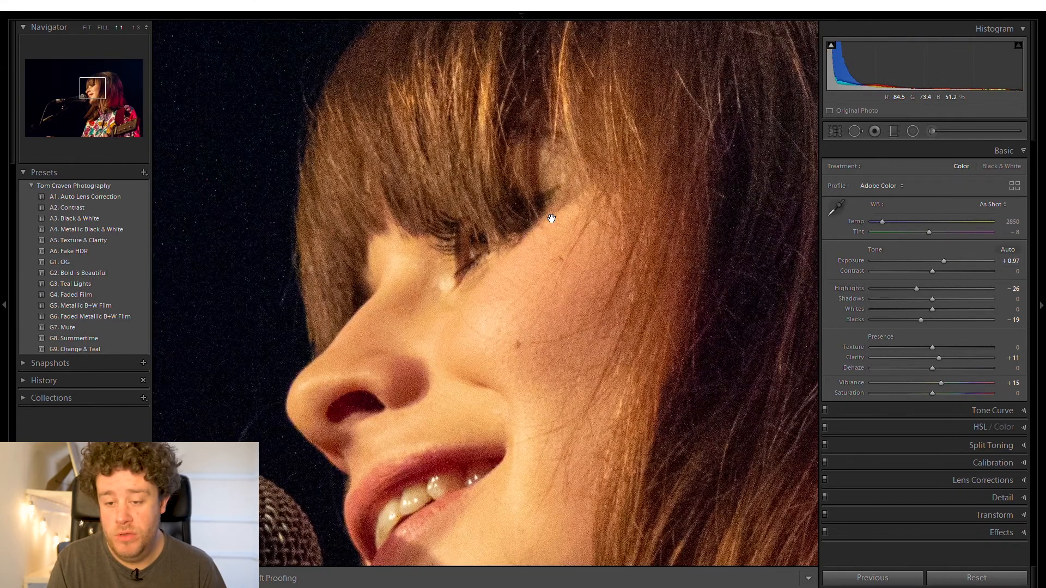
click(551, 218)
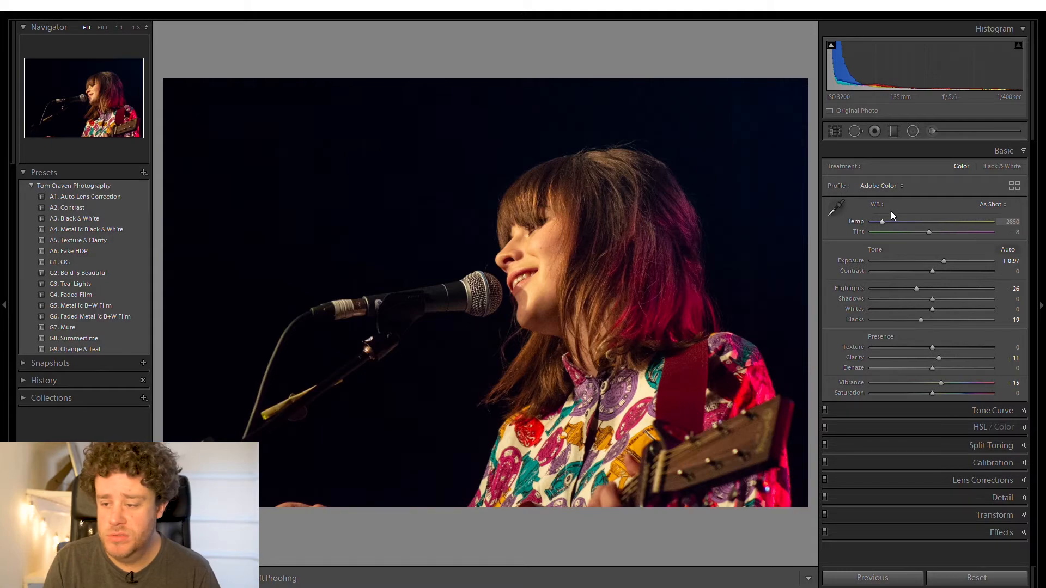
click(494, 283)
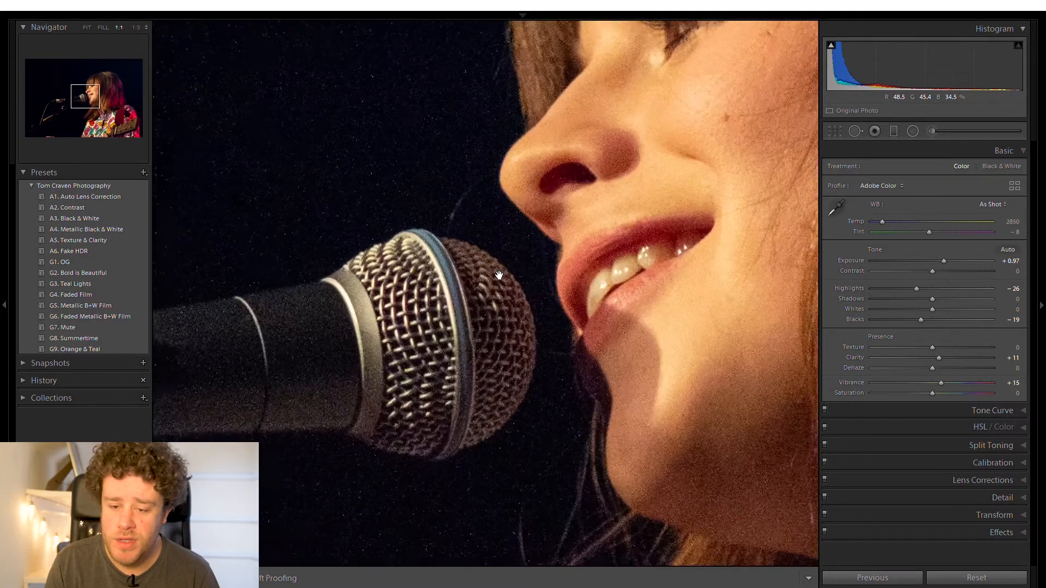
drag(551, 270, 476, 410)
click(476, 410)
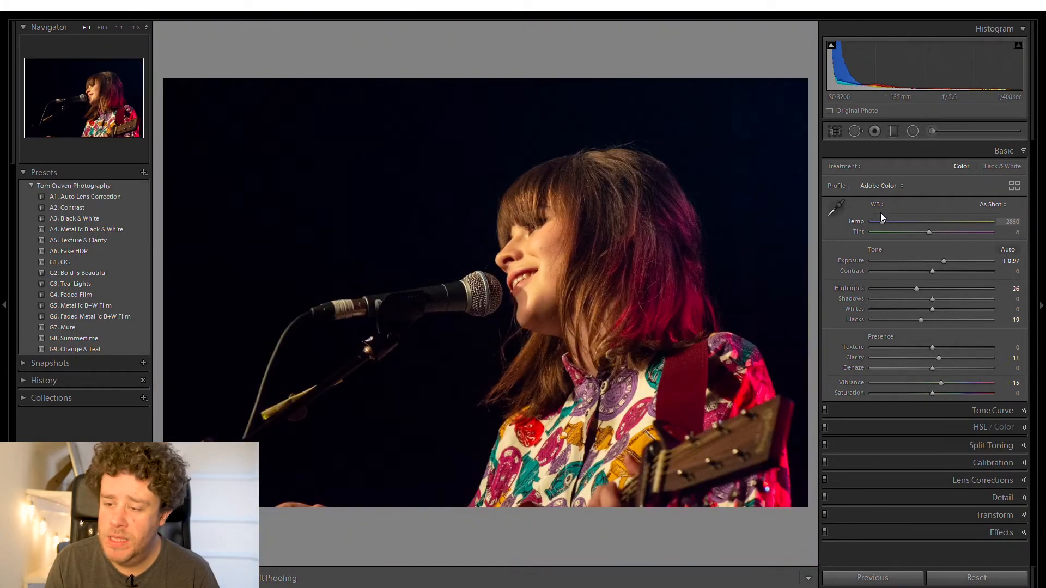
drag(881, 216, 880, 215)
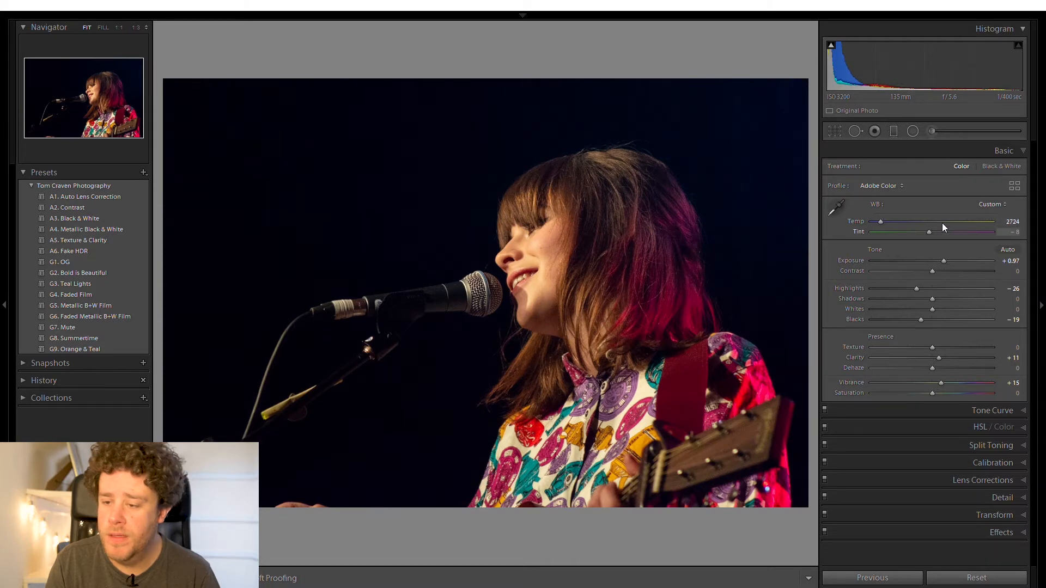
drag(930, 223, 882, 210)
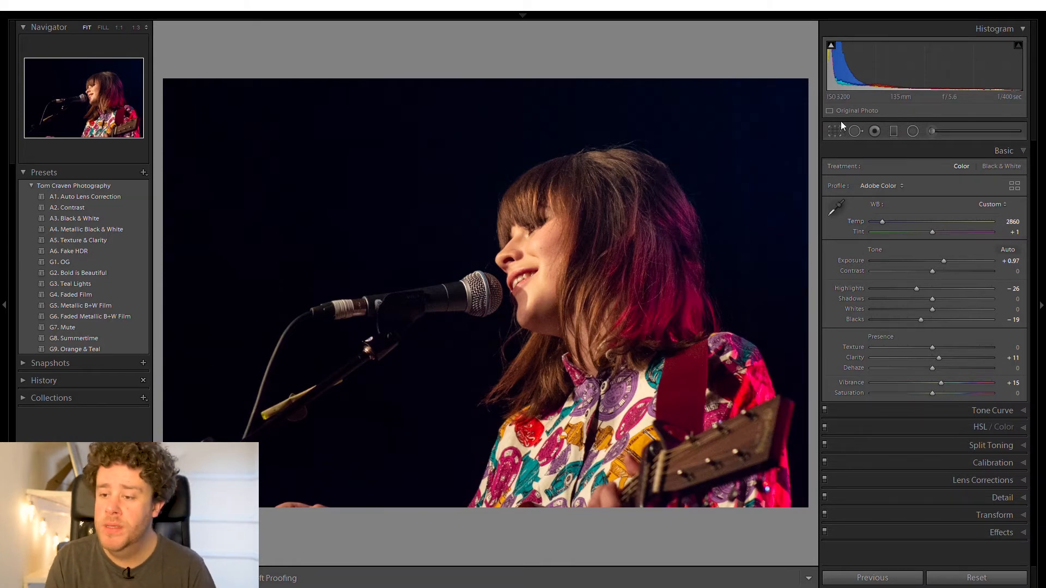
- Heal the stray hand at the photo's bottom edge with spot size 78, sampling the dark background nearby
click(855, 129)
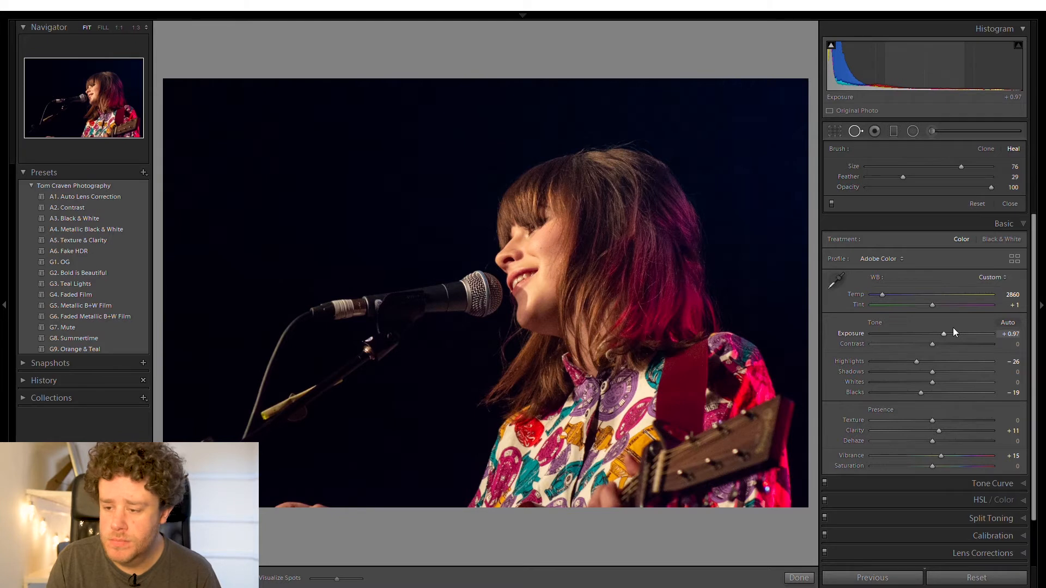
click(973, 163)
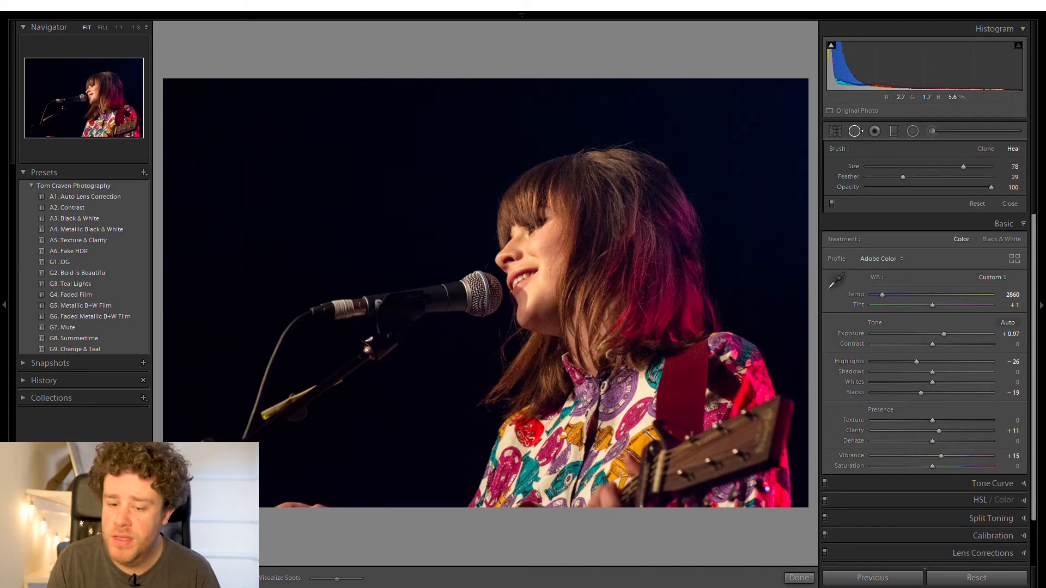
drag(327, 497, 275, 500)
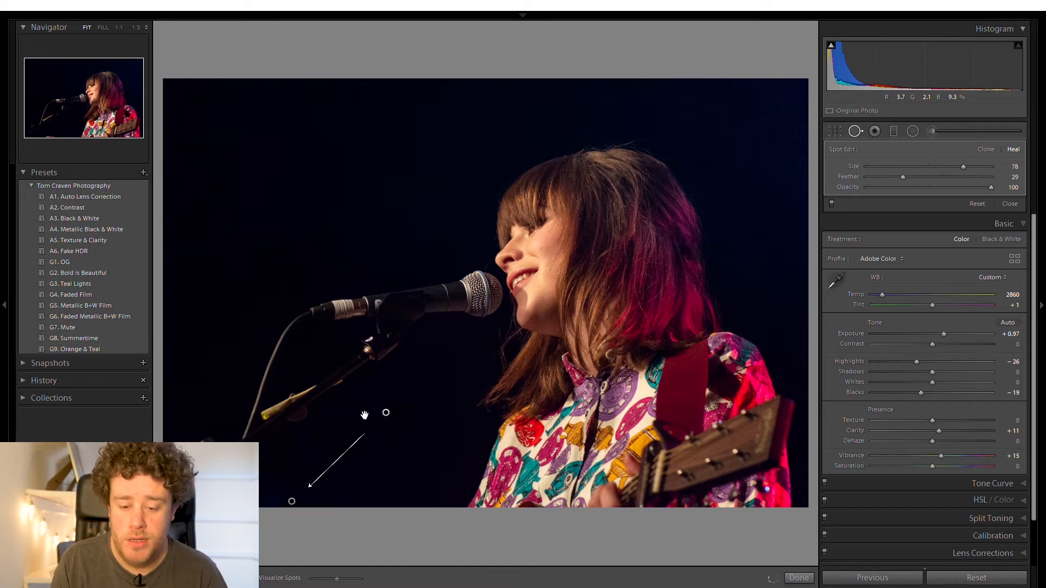
key(Escape)
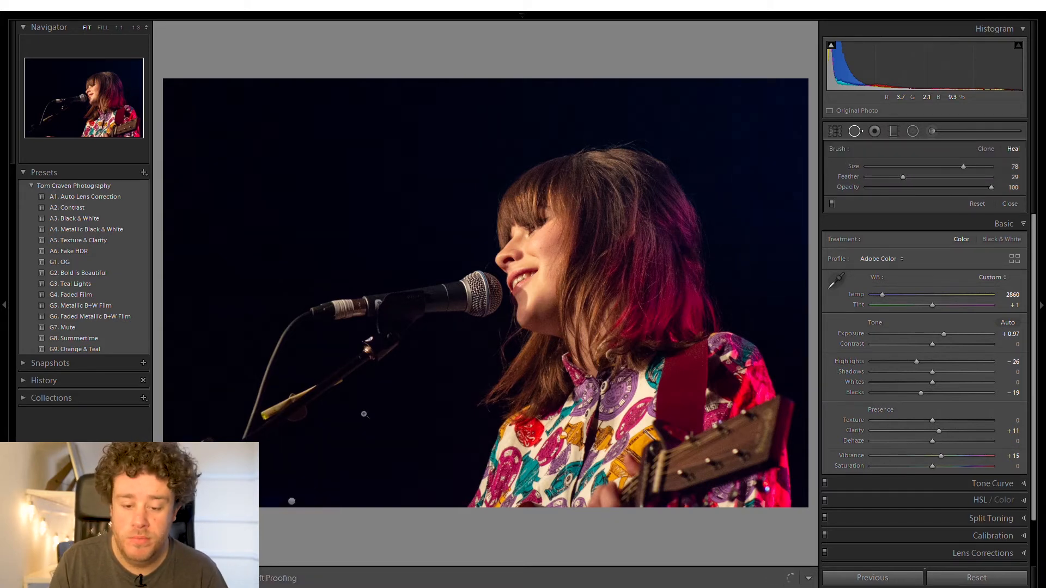
key(q)
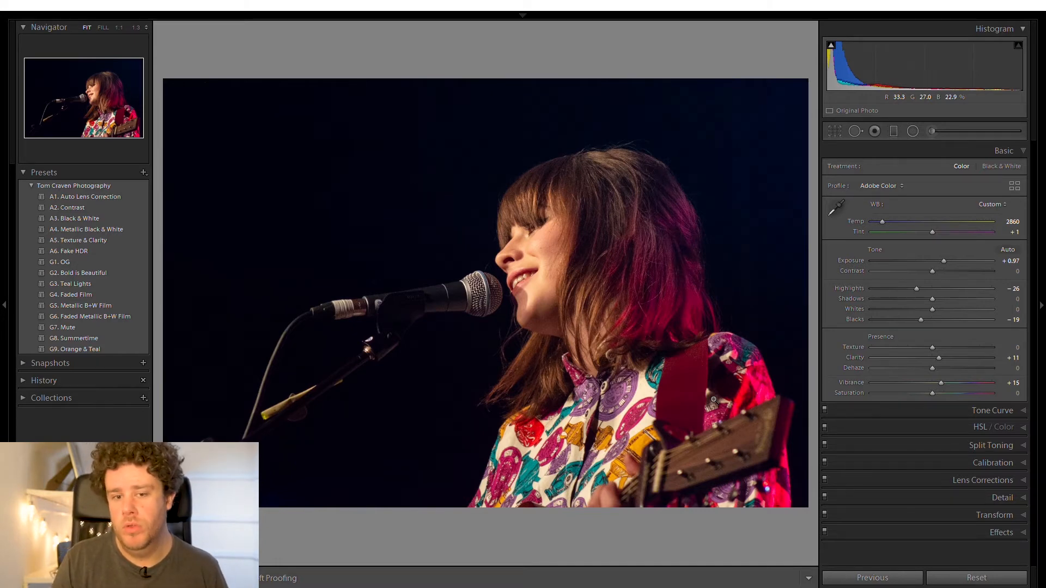
- Move on to the singer's close-up against the blue background and correct its white balance to Temp 2950 and Tint -12
key(Right)
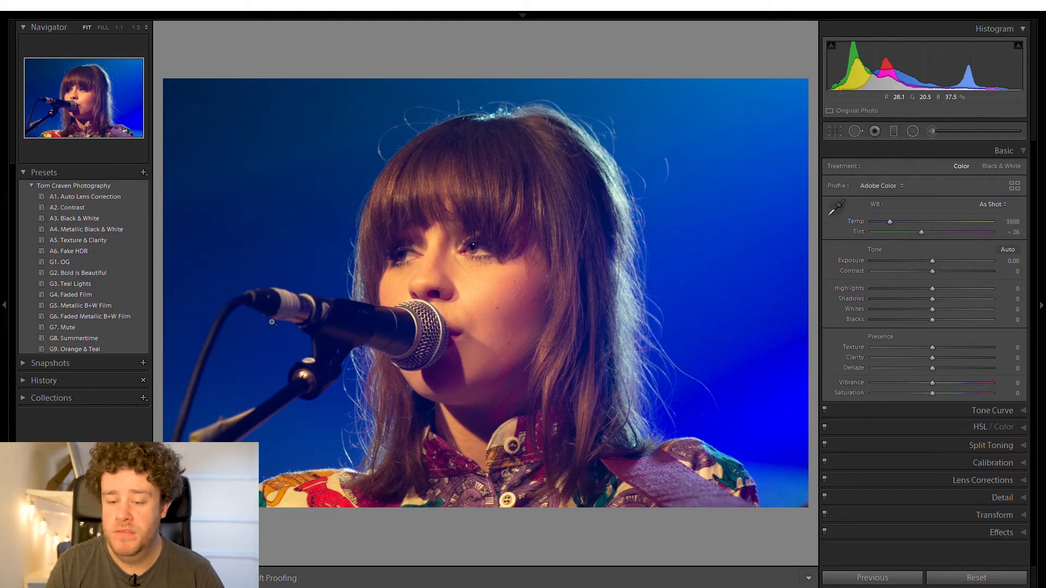
click(836, 207)
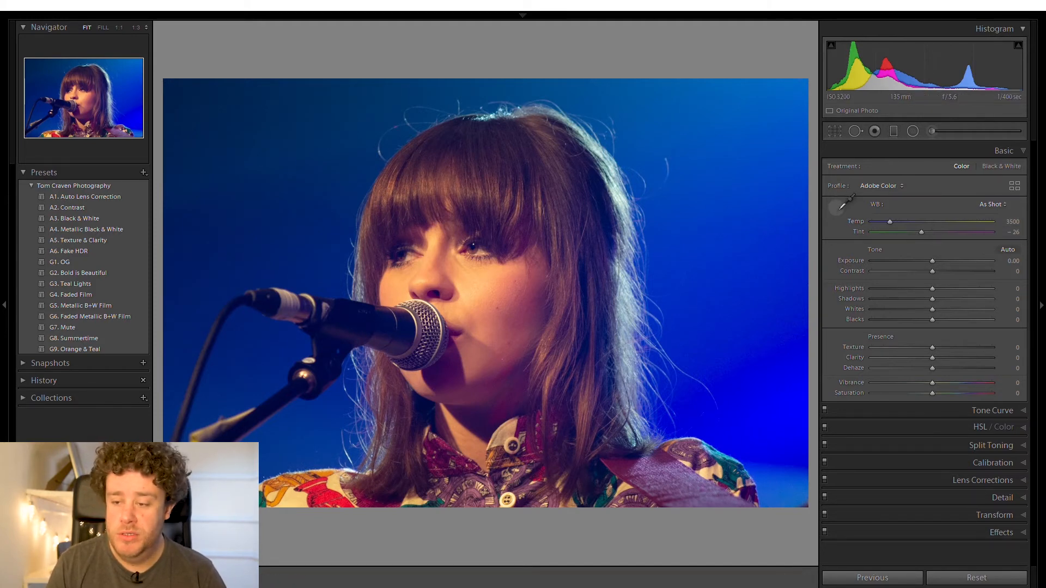
click(489, 249)
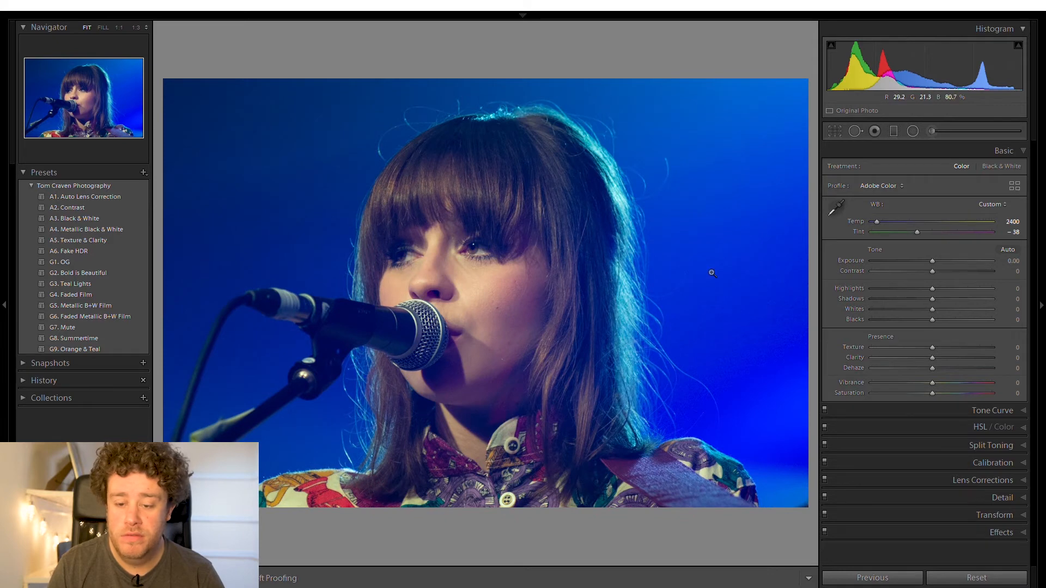
drag(884, 220, 927, 224)
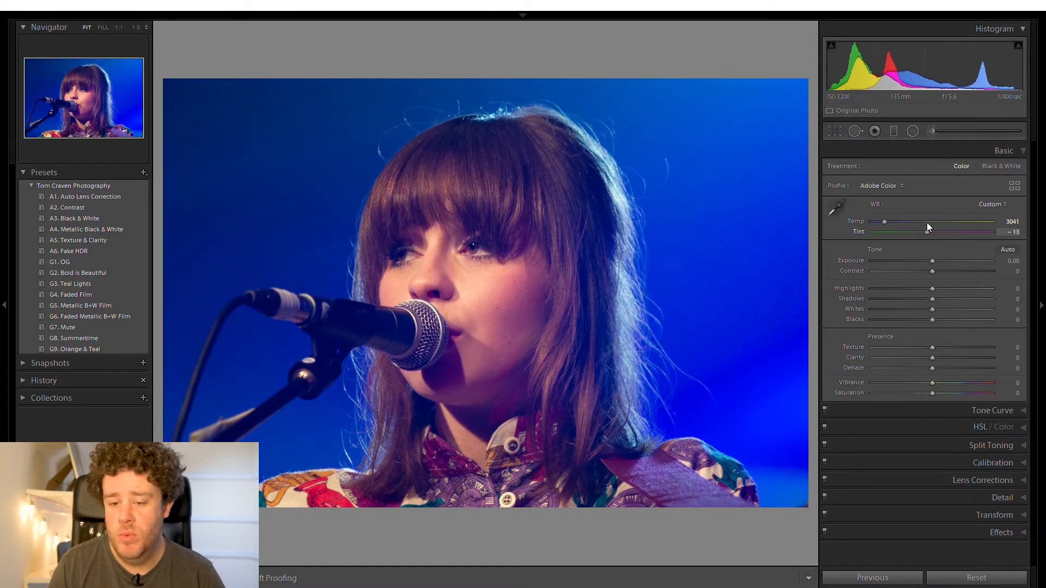
drag(931, 223, 926, 228)
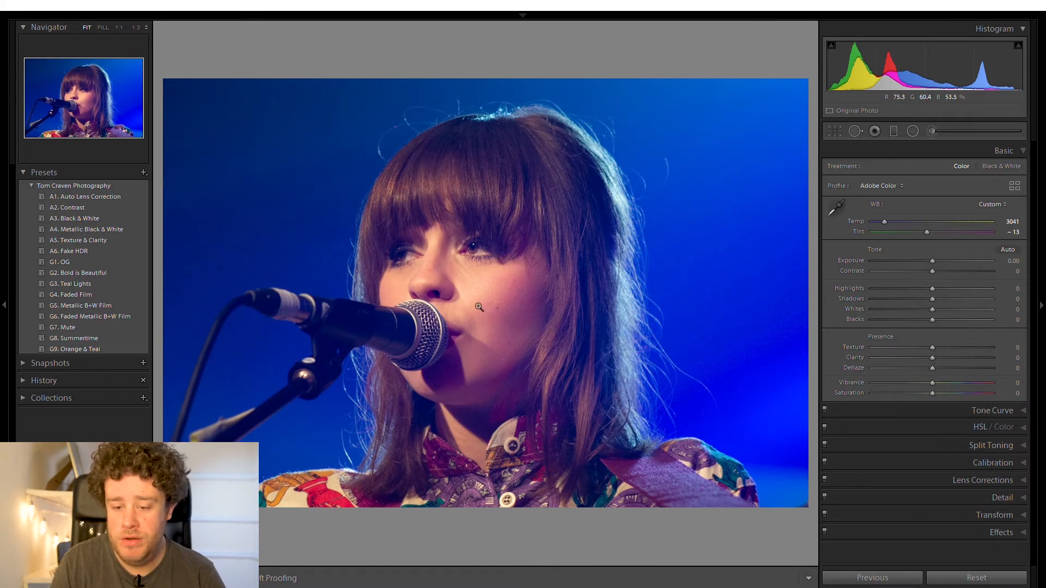
mouse_move(926, 232)
mouse_down()
mouse_move(910, 221)
mouse_move(936, 225)
mouse_move(927, 225)
mouse_up()
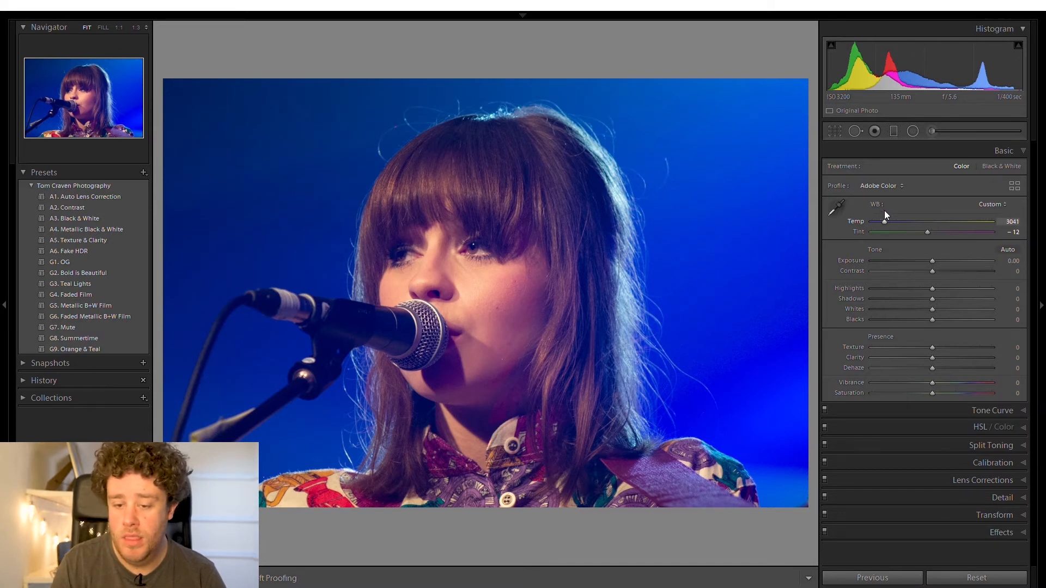
drag(884, 213, 884, 215)
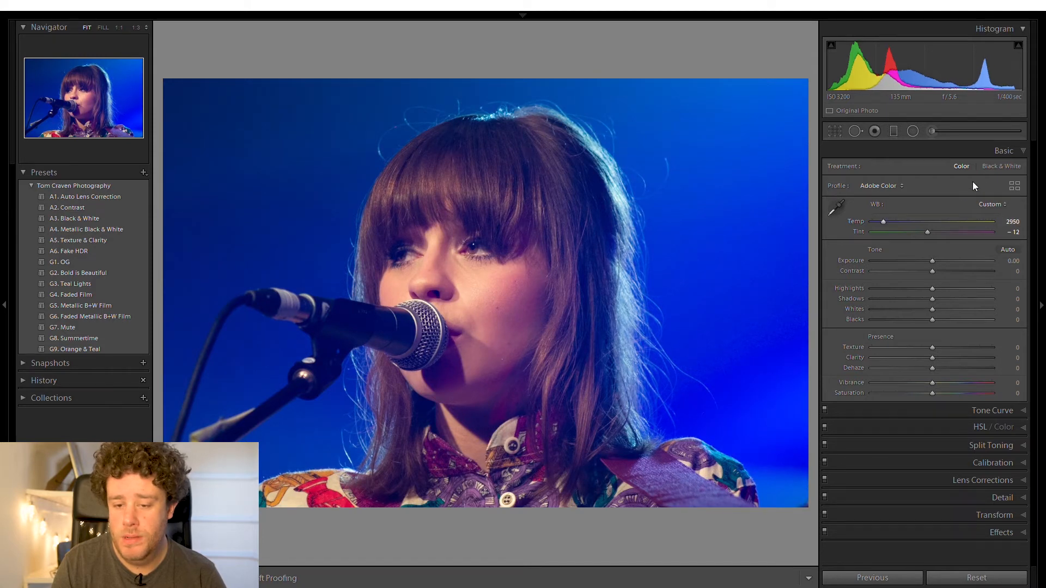
- Convert the close-up with the A4. Metallic Black & White preset, setting Exposure to +0.20 and Blacks to -24
click(997, 161)
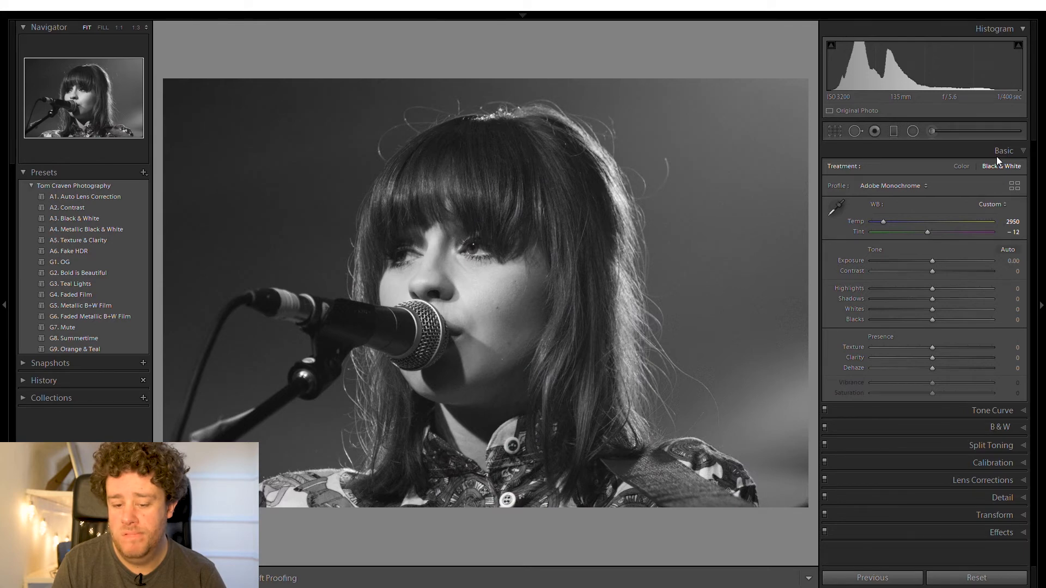
click(960, 165)
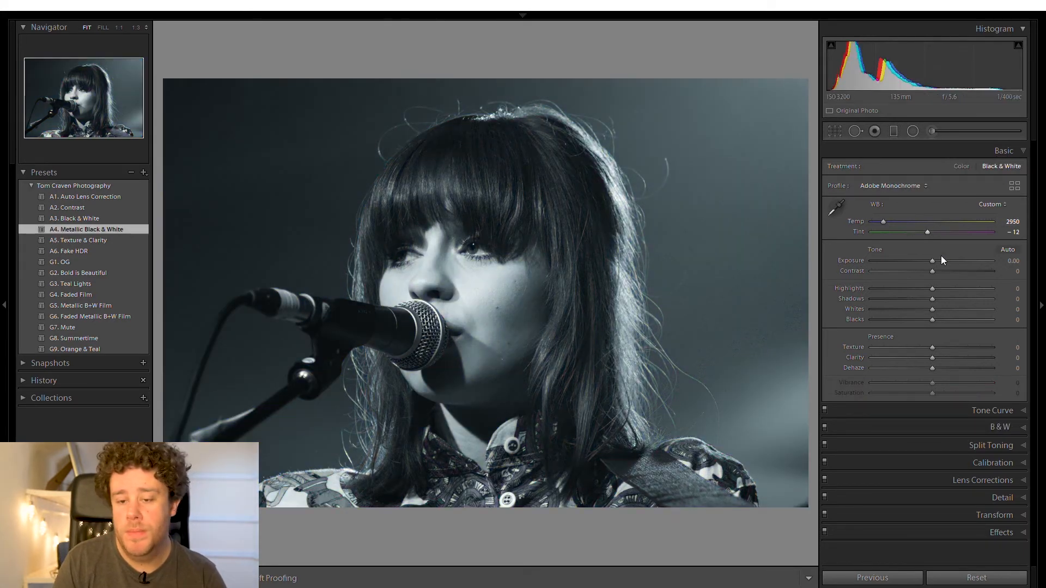
drag(939, 258, 941, 257)
click(898, 307)
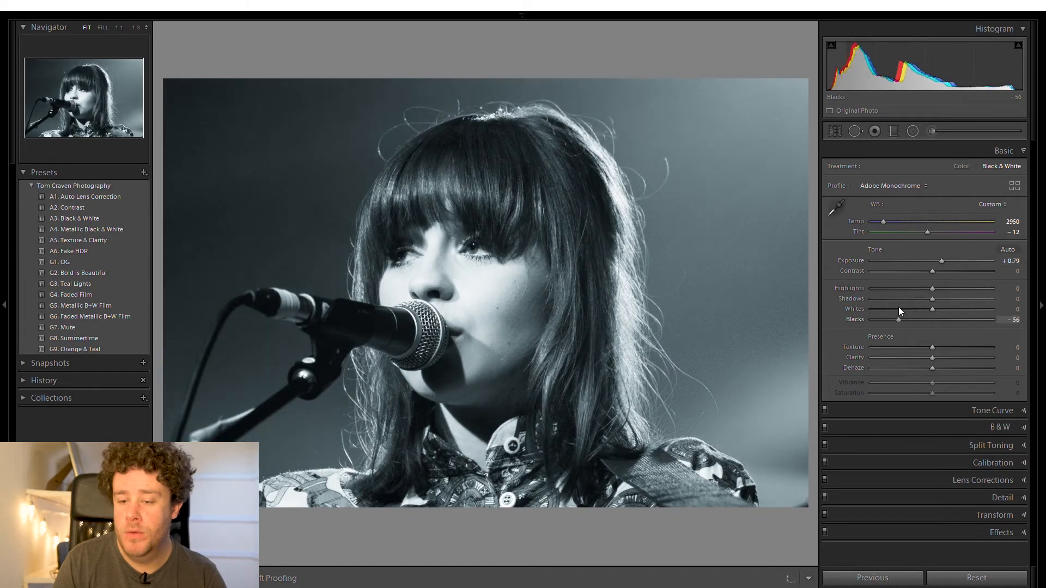
drag(898, 309, 917, 309)
drag(943, 250, 937, 252)
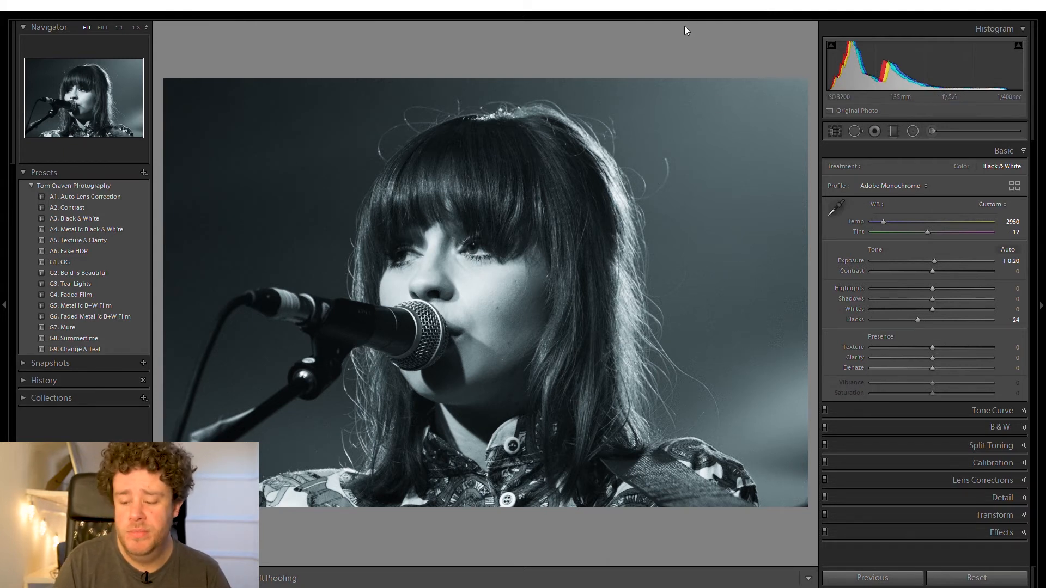
- Move on to the side-on singer photo, inspect her face at 1:1 and set Temp to 3222 and Tint to -16
key(Right)
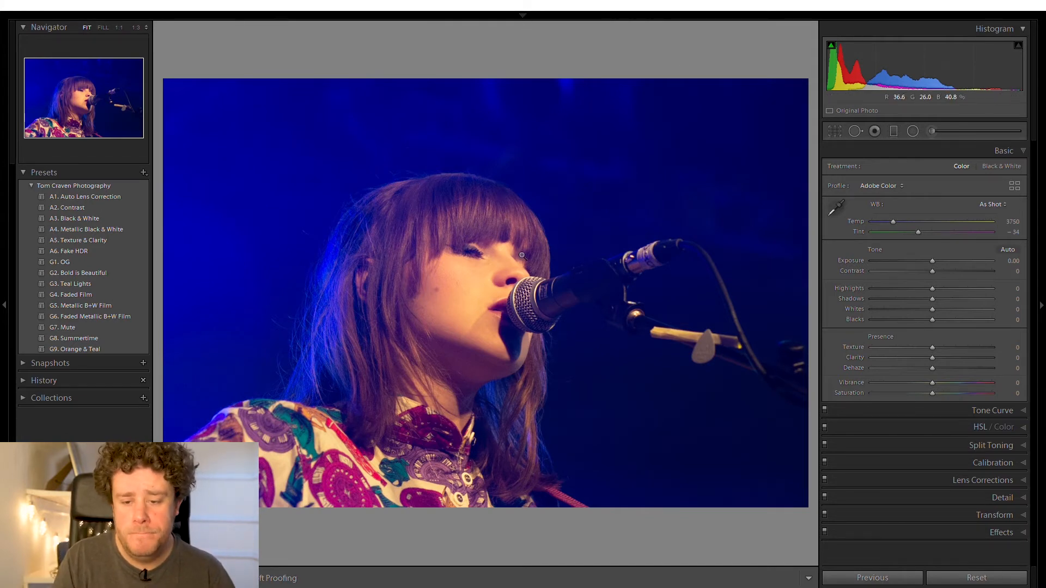
click(480, 251)
click(482, 249)
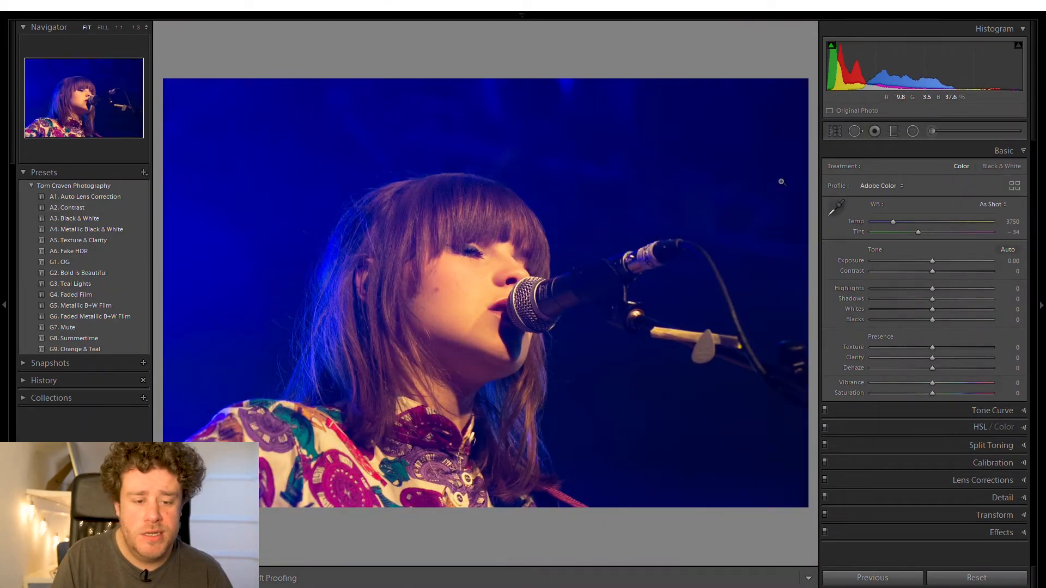
drag(889, 214, 881, 210)
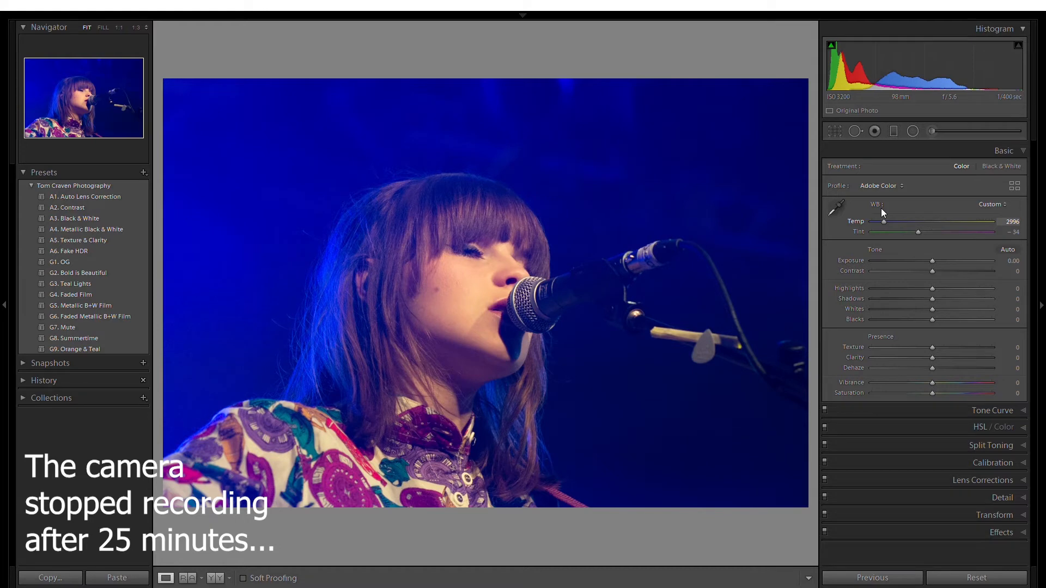
drag(880, 207, 880, 207)
drag(919, 232, 887, 210)
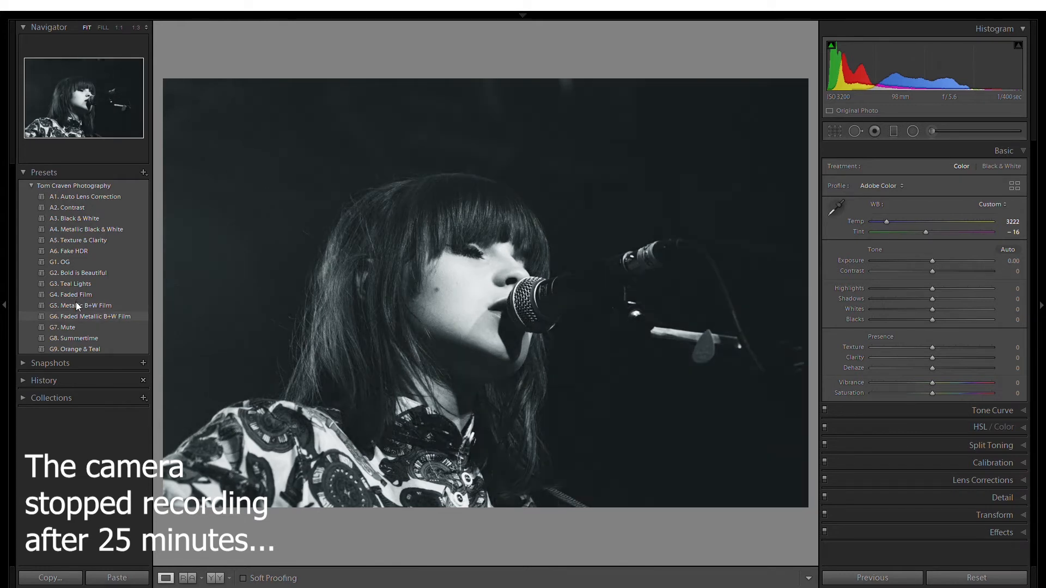
- Convert the side-on singer photo with the G6. Faded Metallic B+W Film preset and set Exposure to +0.20
click(79, 317)
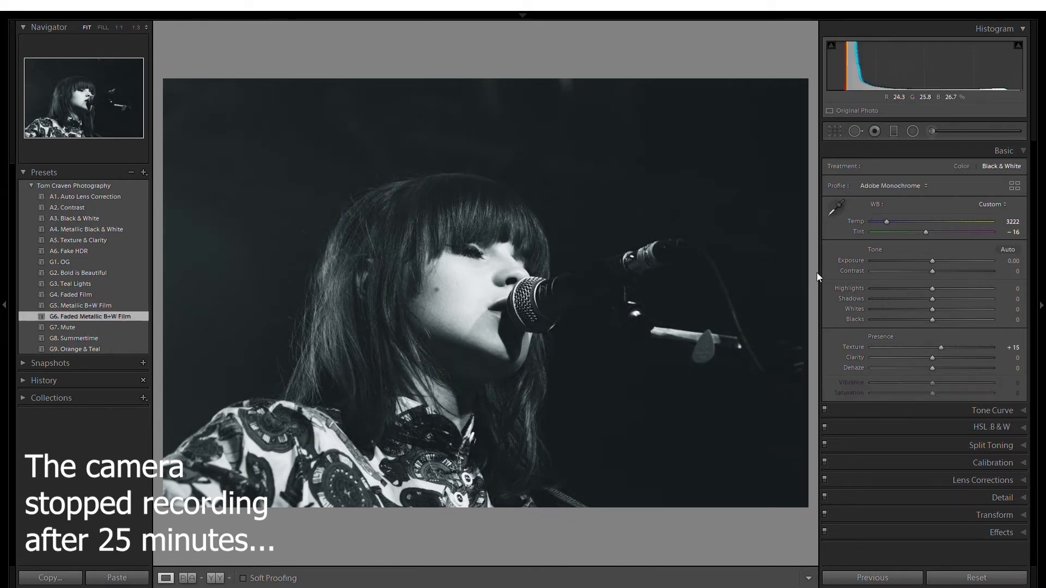
mouse_move(933, 261)
mouse_down()
mouse_move(944, 256)
mouse_move(935, 255)
mouse_up()
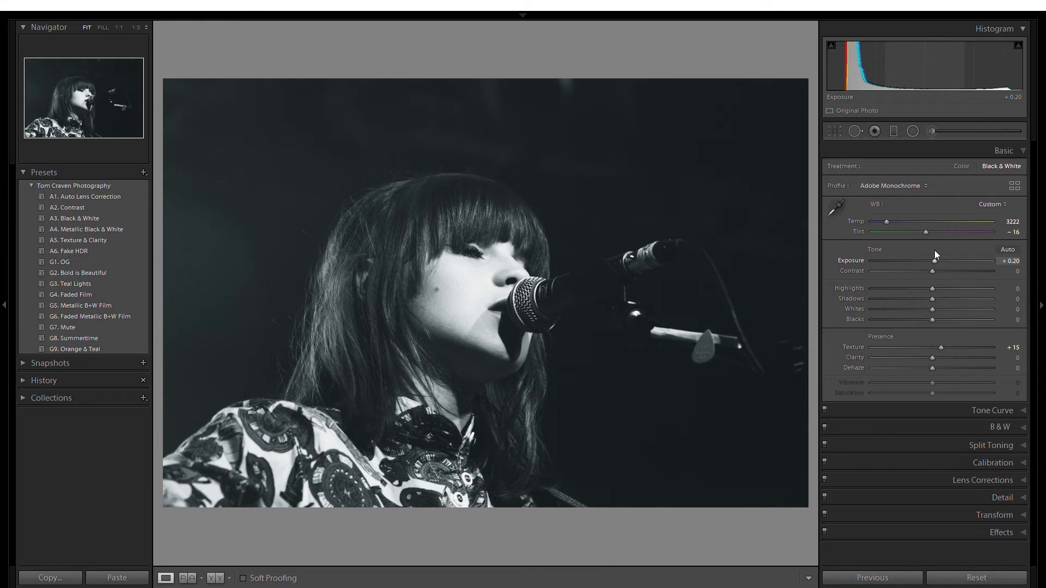
- Move on to the orange-jacket singer against the blue background, inspect his face at 1:1 and apply the G1. OG preset
key(Right)
key(Right)
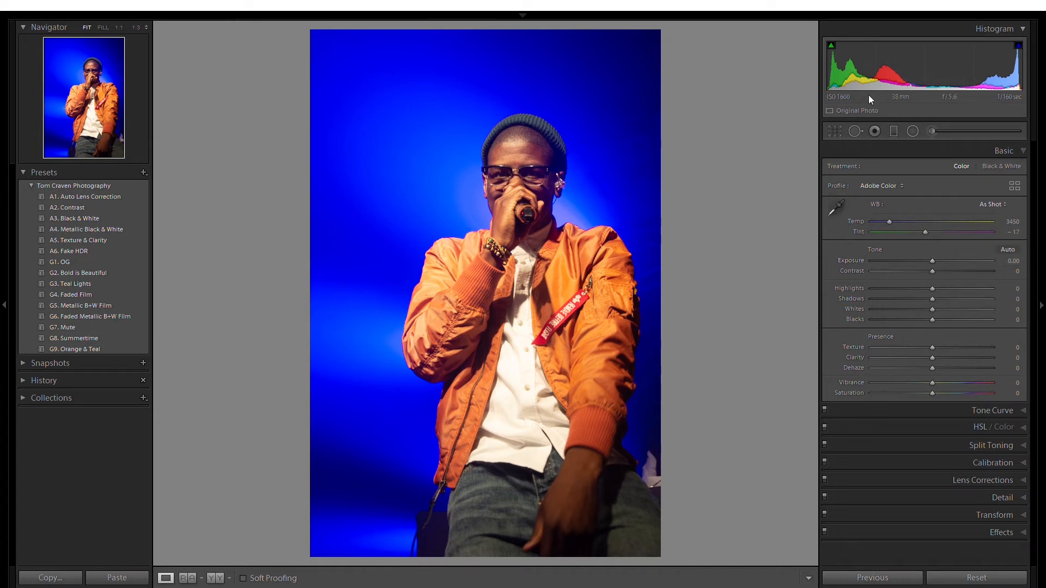
click(530, 163)
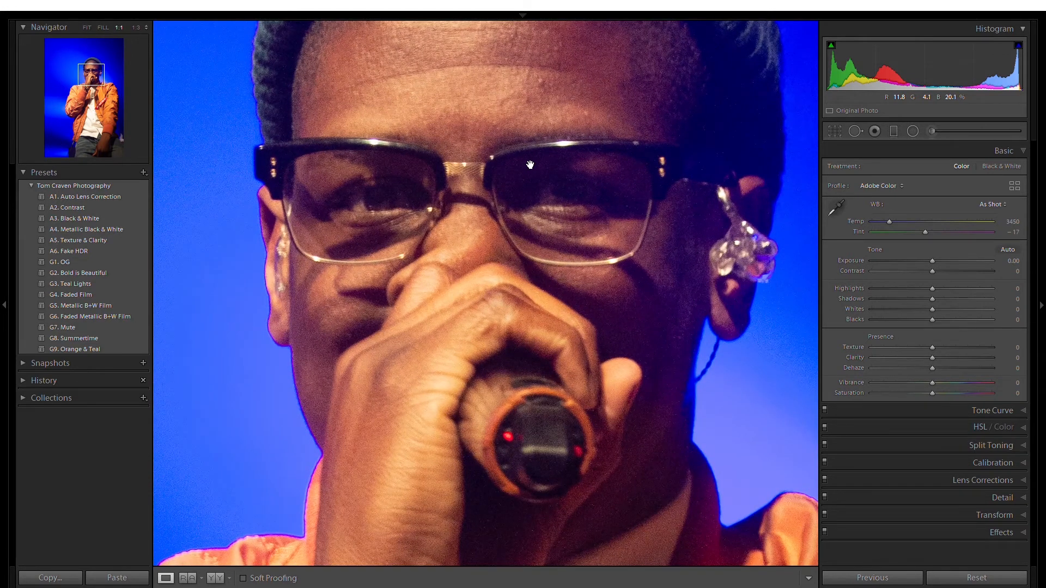
click(530, 165)
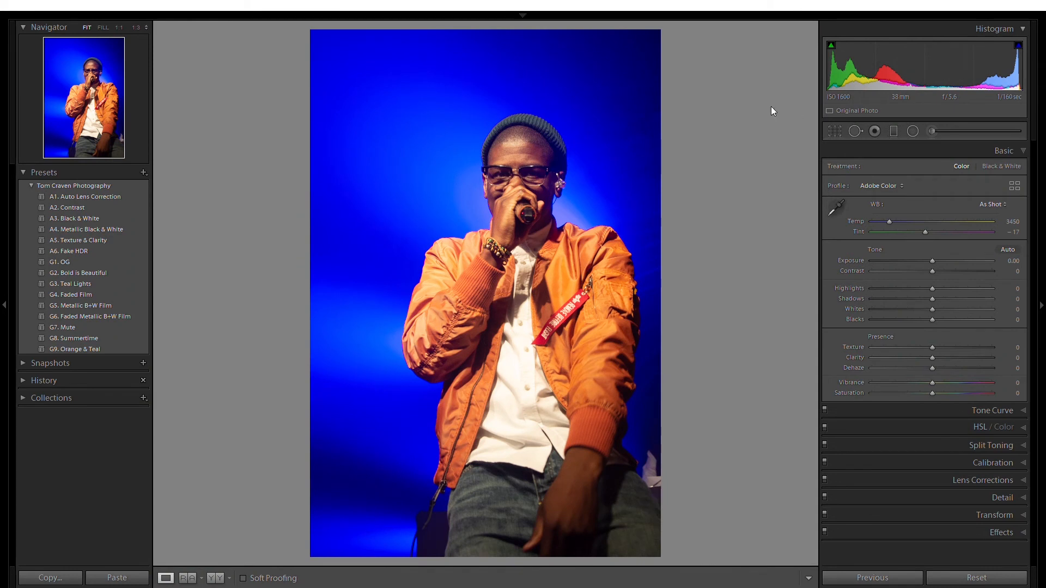
click(96, 261)
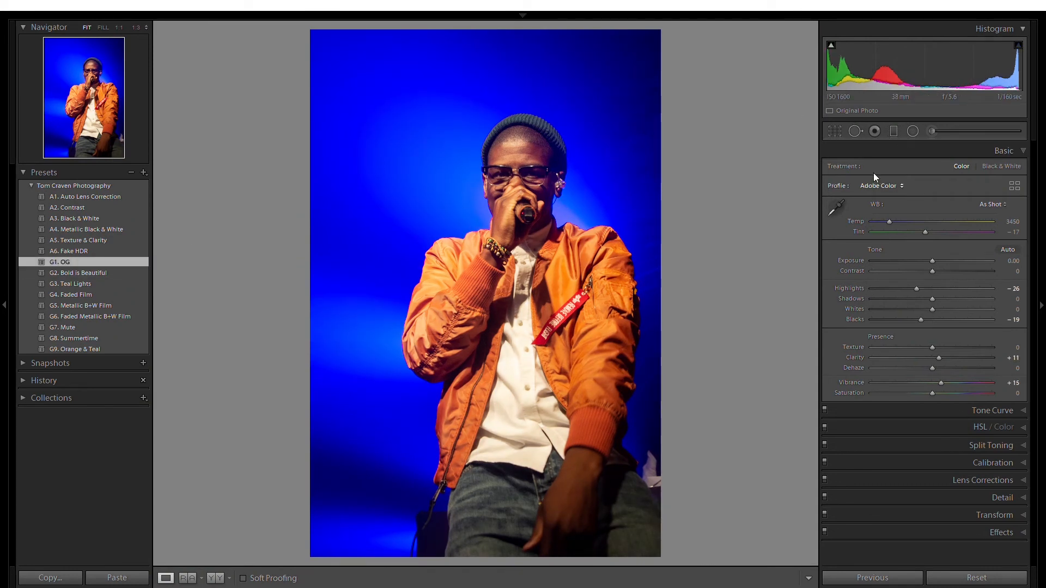
- Crop the orange-jacket photo to the 4 x 5 / 8 x 10 aspect, framing the singer tightly from the waist up
click(835, 131)
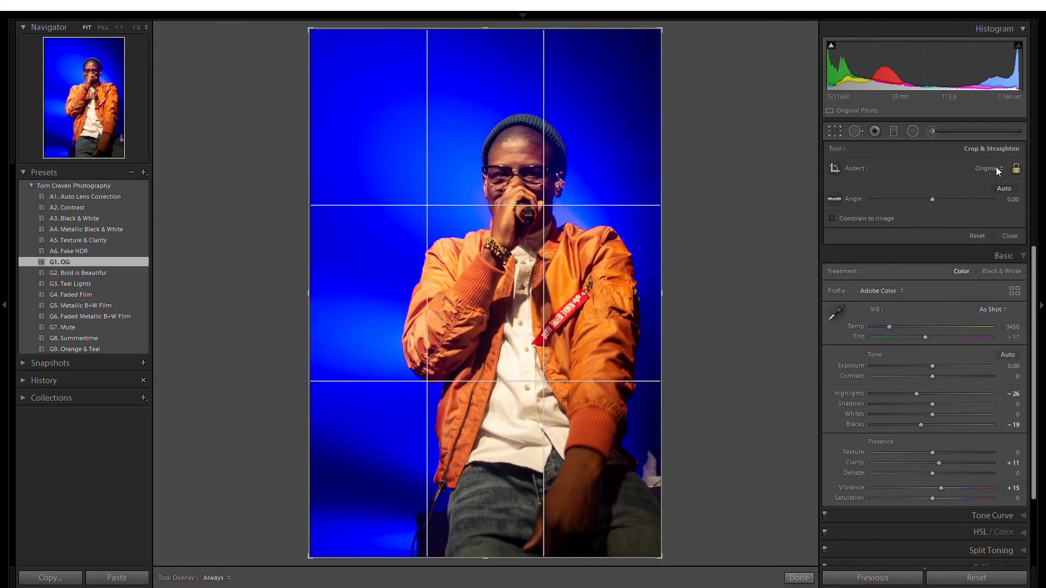
click(923, 217)
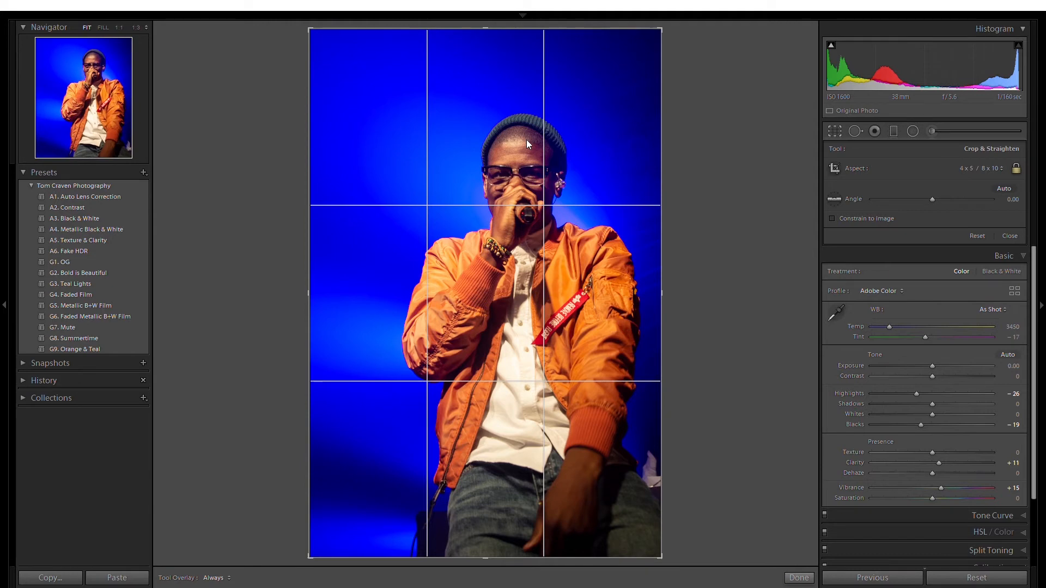
drag(310, 68, 342, 83)
key(ctrl+z)
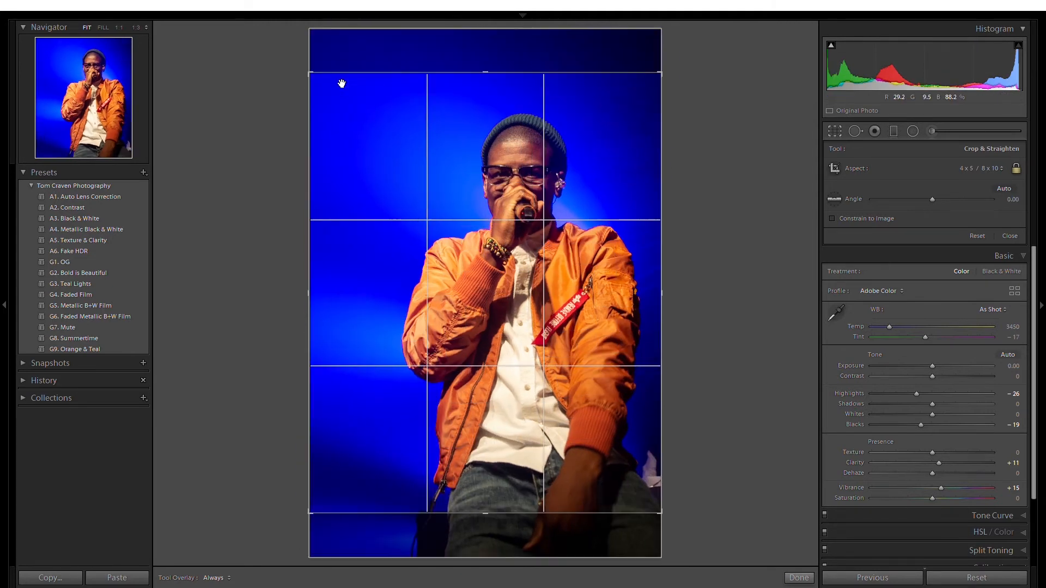
drag(317, 281, 347, 293)
drag(445, 304, 434, 335)
key(Return)
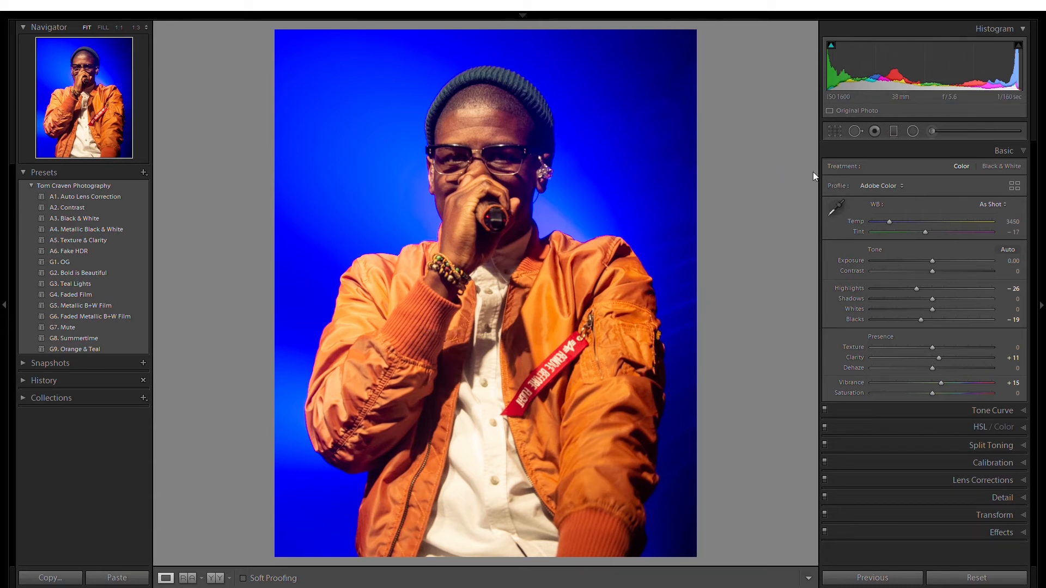
- Adjust the cropped photo's tone to Exposure +0.61, Highlights -81, Shadows +23 and Blacks -41, checking the face at 1:1
click(939, 258)
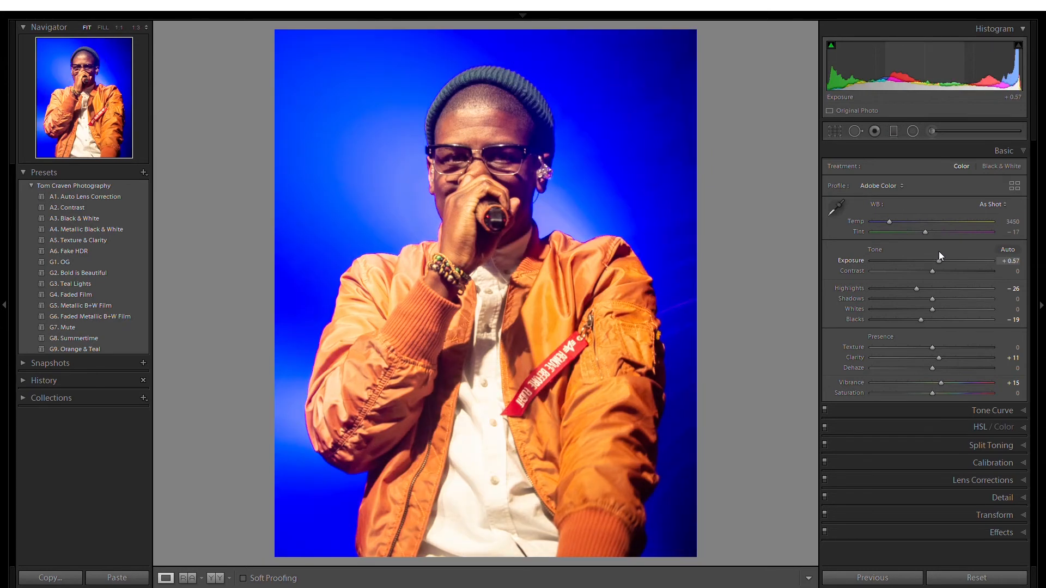
mouse_move(940, 255)
mouse_down()
mouse_move(959, 253)
mouse_move(940, 255)
mouse_up()
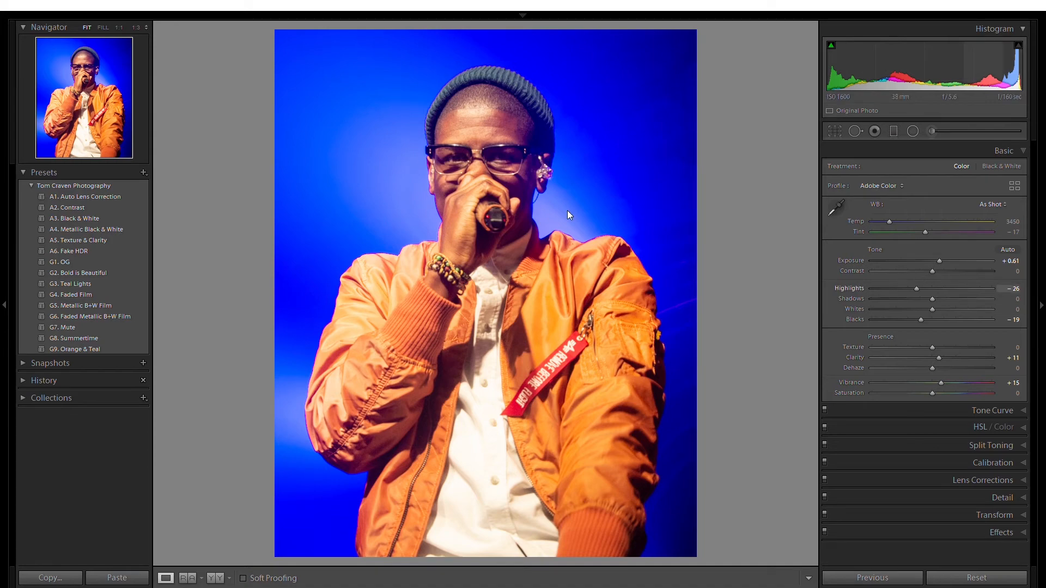
click(511, 150)
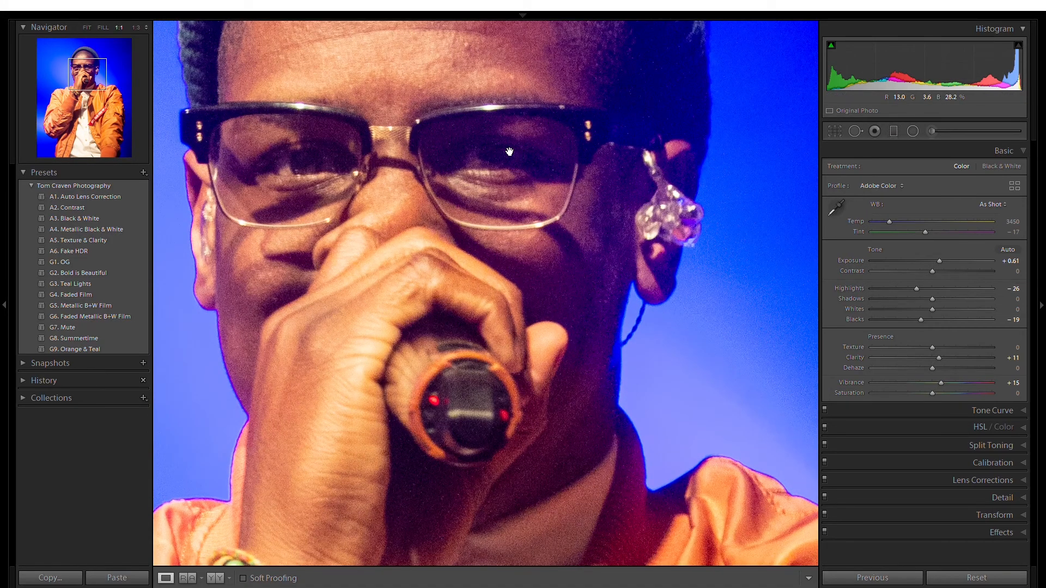
click(509, 151)
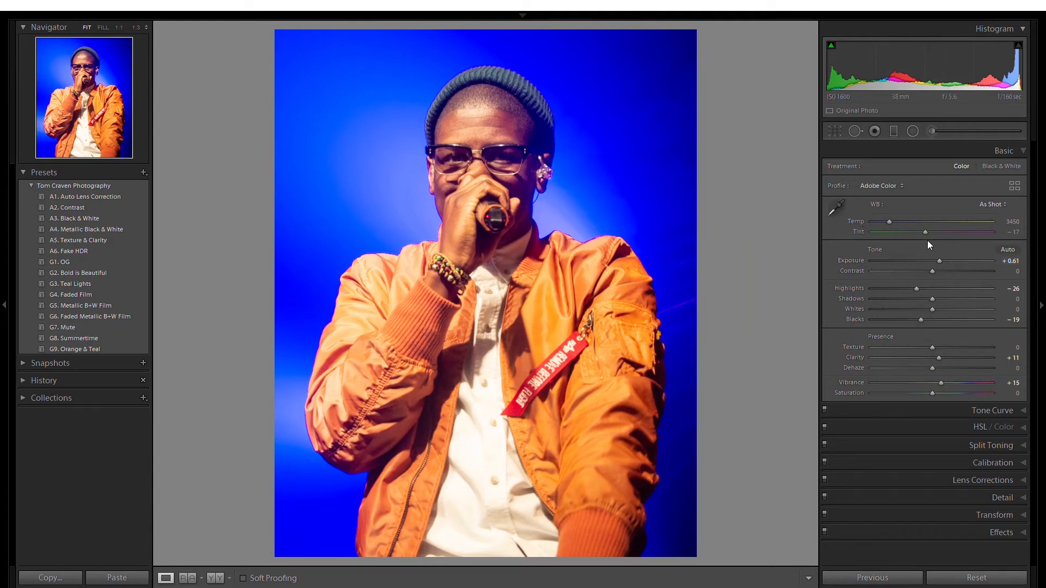
drag(893, 283, 884, 283)
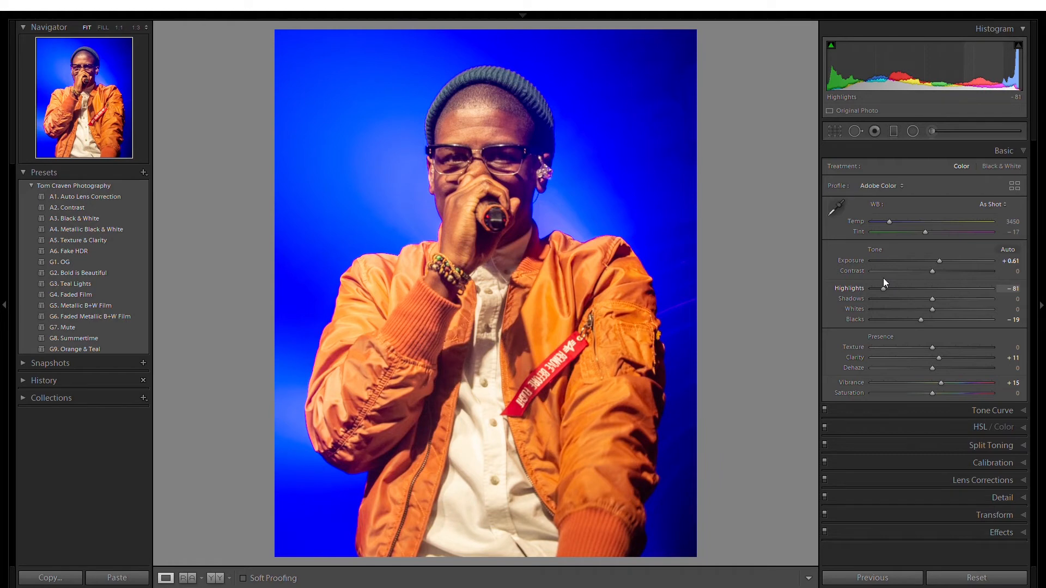
drag(920, 319, 945, 297)
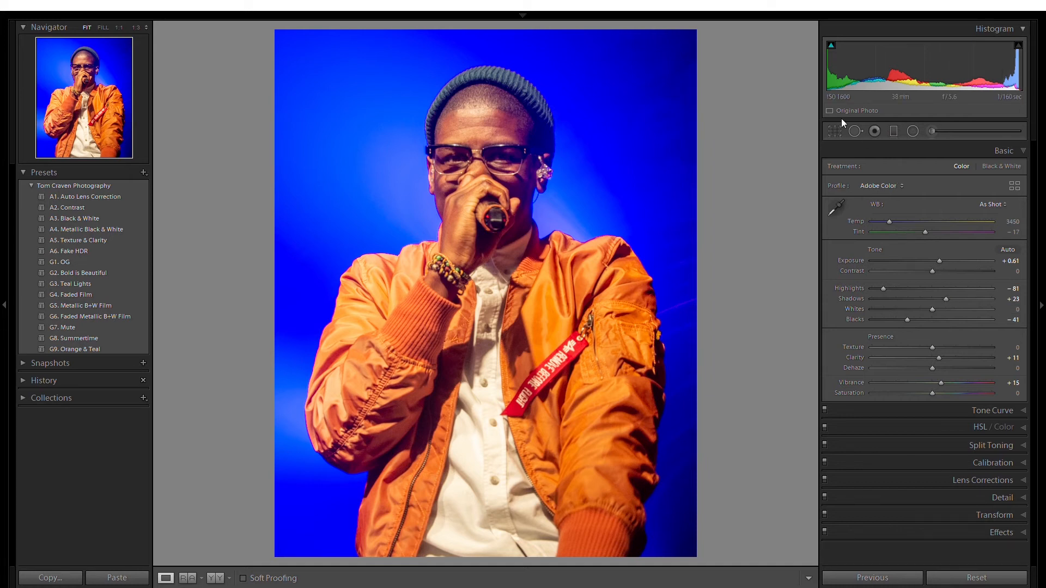
- Move on to the singer against the dark background and crop it tighter at 8.5 x 11, cutting out the blue light near his feet
key(Right)
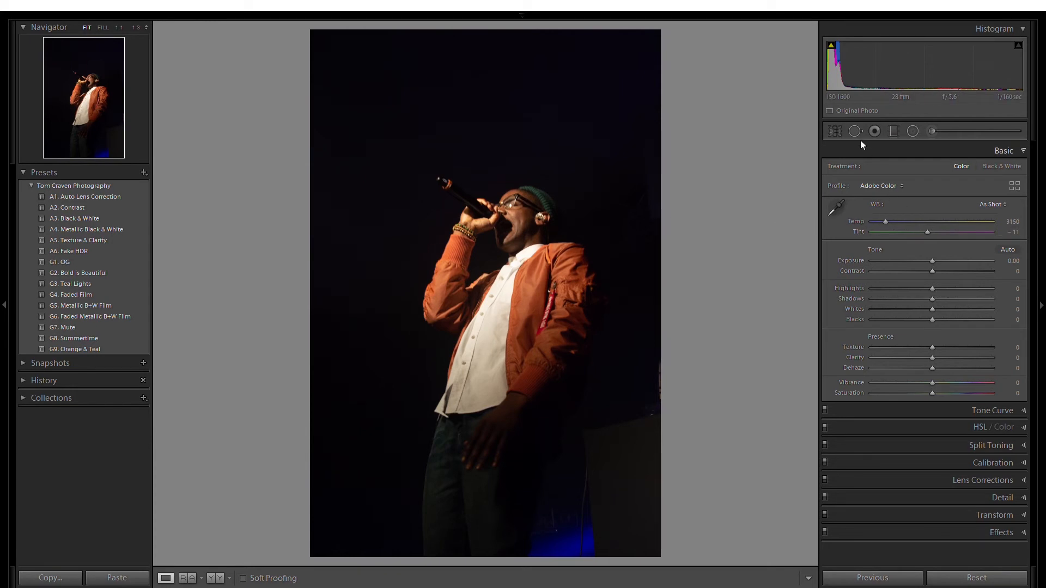
click(835, 132)
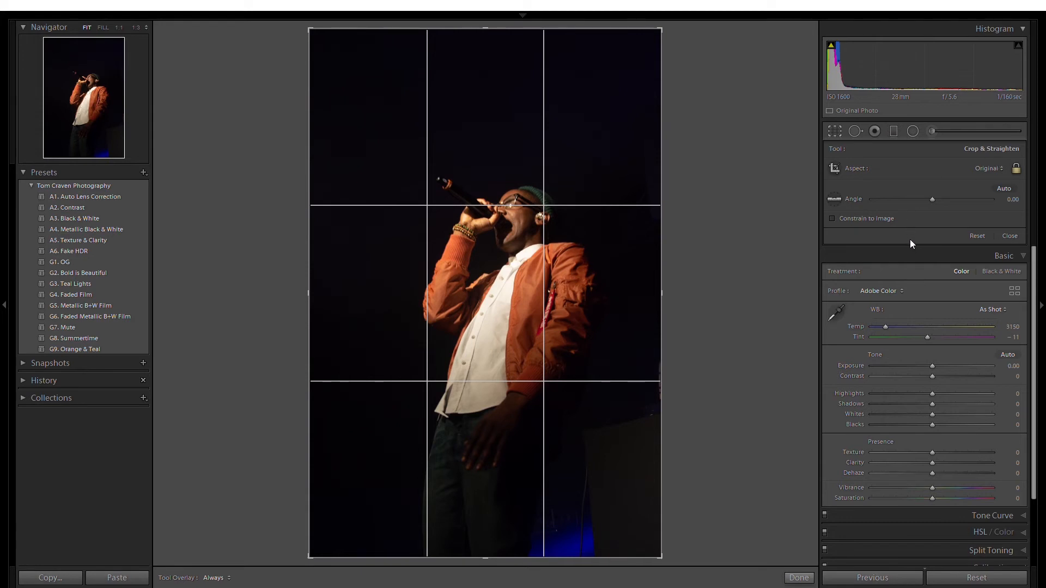
key(shift+a)
drag(548, 271, 548, 273)
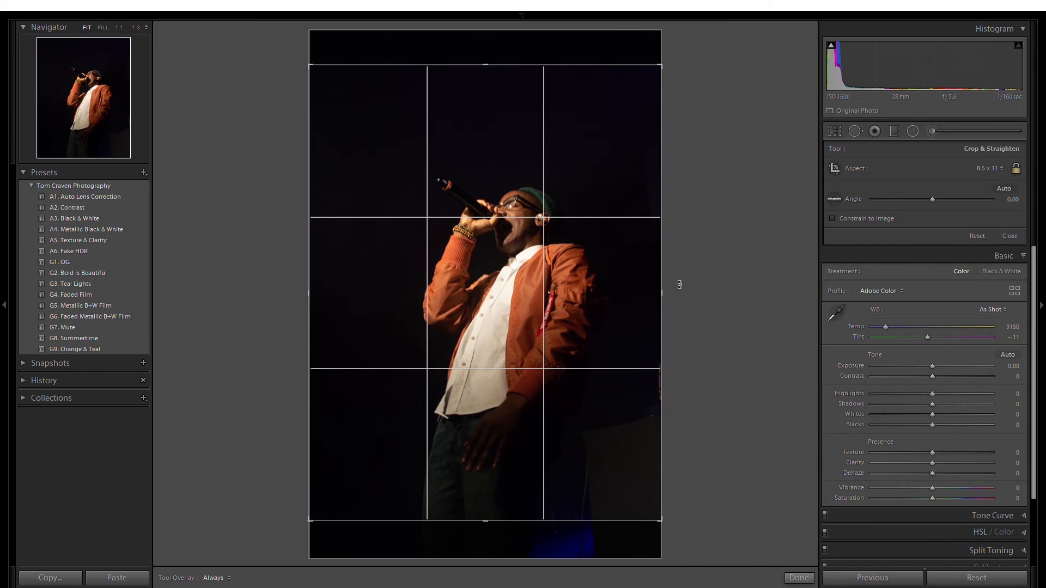
drag(663, 285, 615, 308)
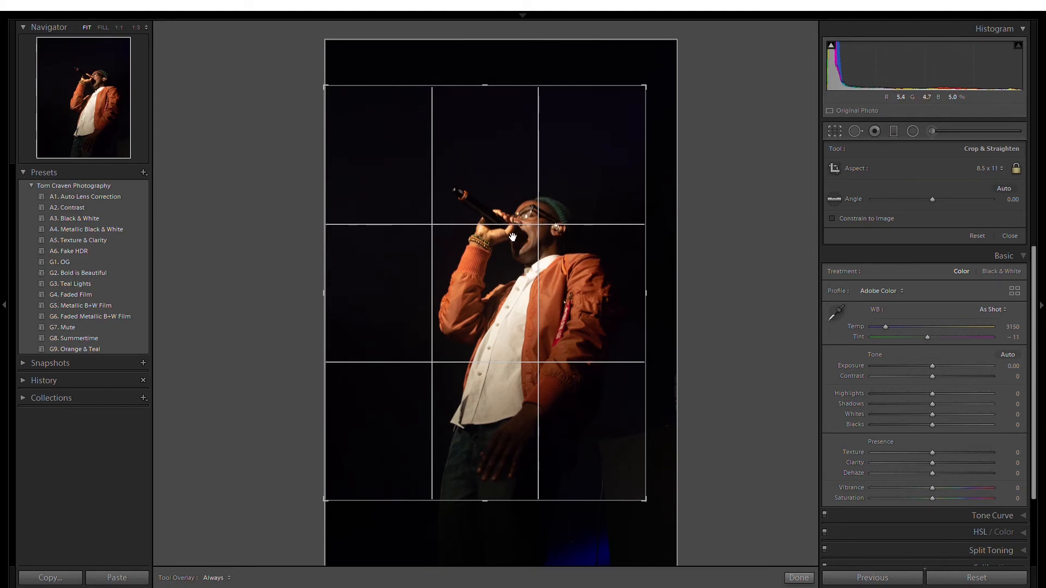
key(Return)
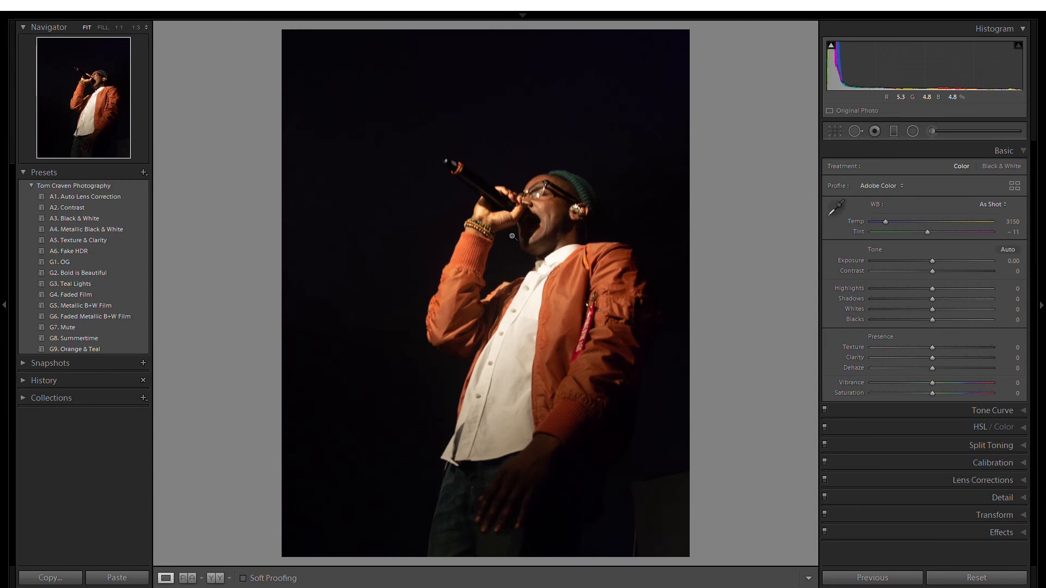
- Apply the G1. OG preset to the dark-background photo and set Exposure to +0.84
click(67, 257)
click(68, 256)
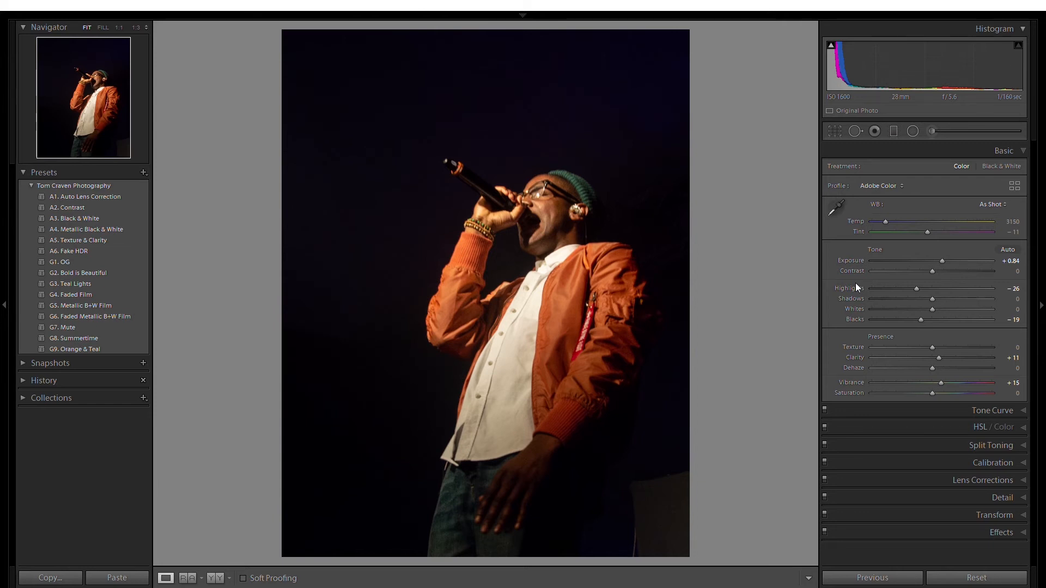
- Move on to the seated singer in blue light, inspect his face, and set Temp 4217, Tint -119, Exposure +0.57, Highlights -100 and Whites -37
key(Right)
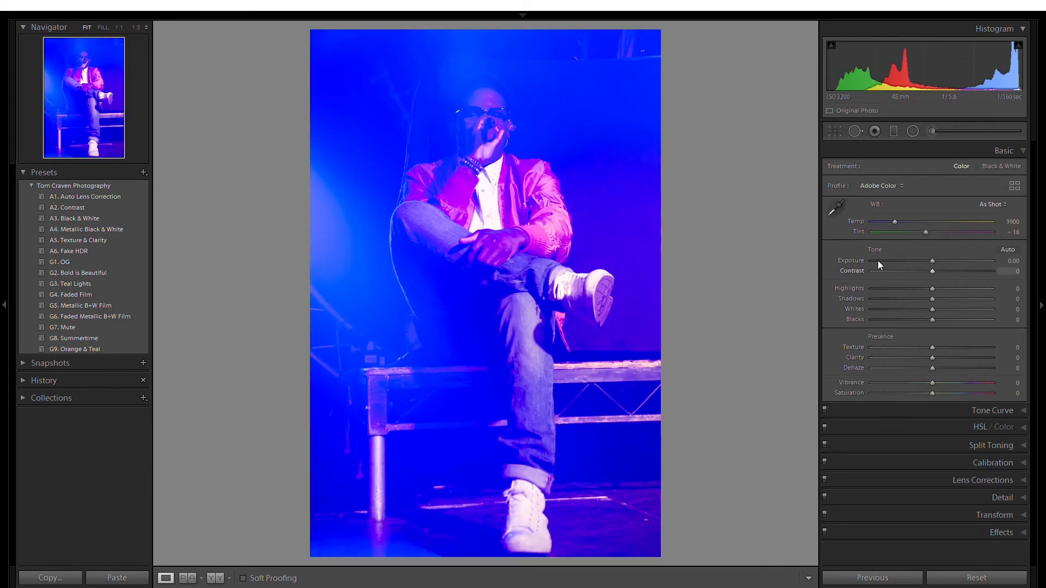
click(953, 258)
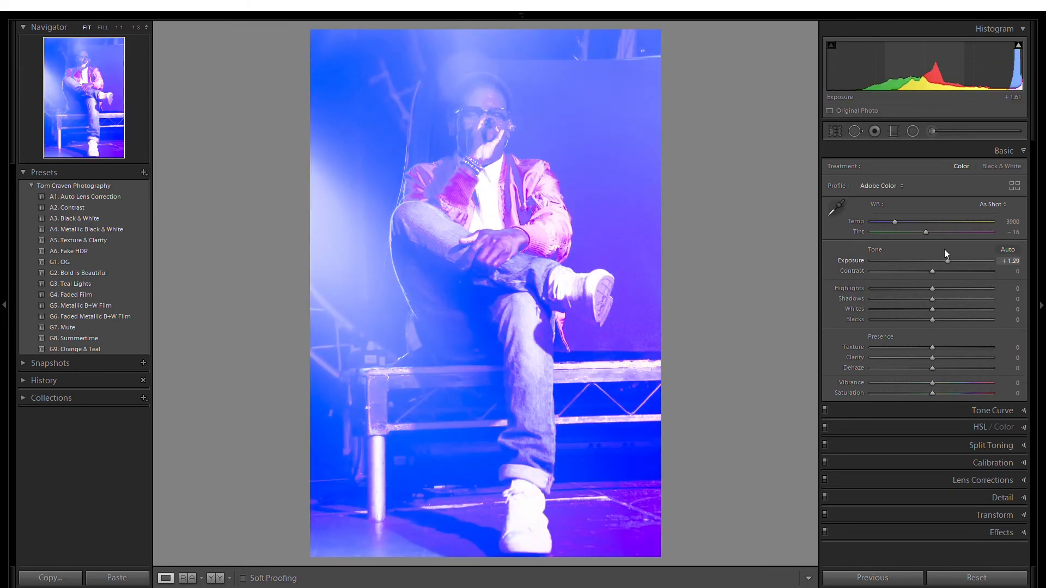
drag(945, 254, 935, 255)
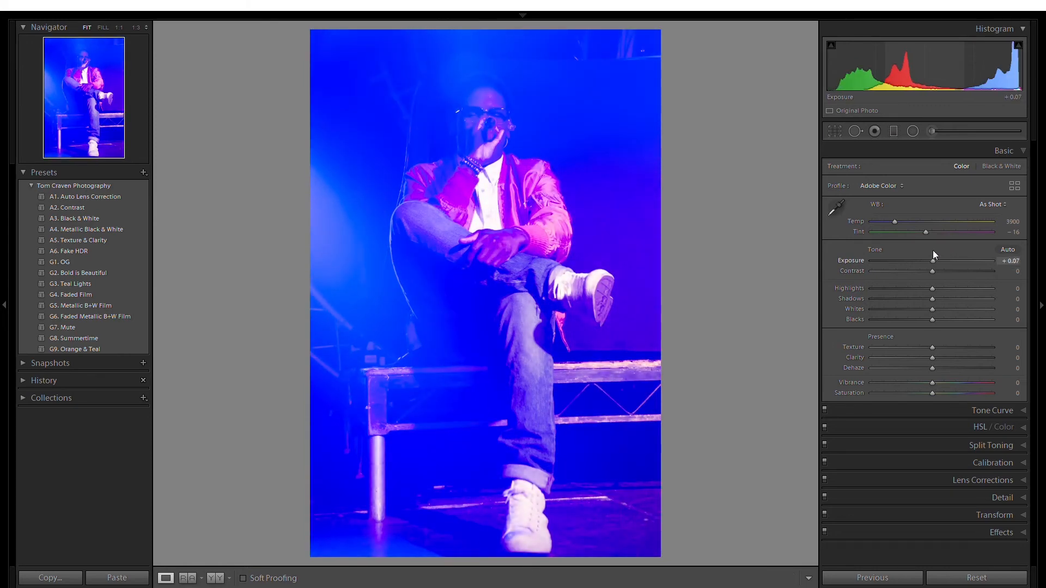
click(497, 107)
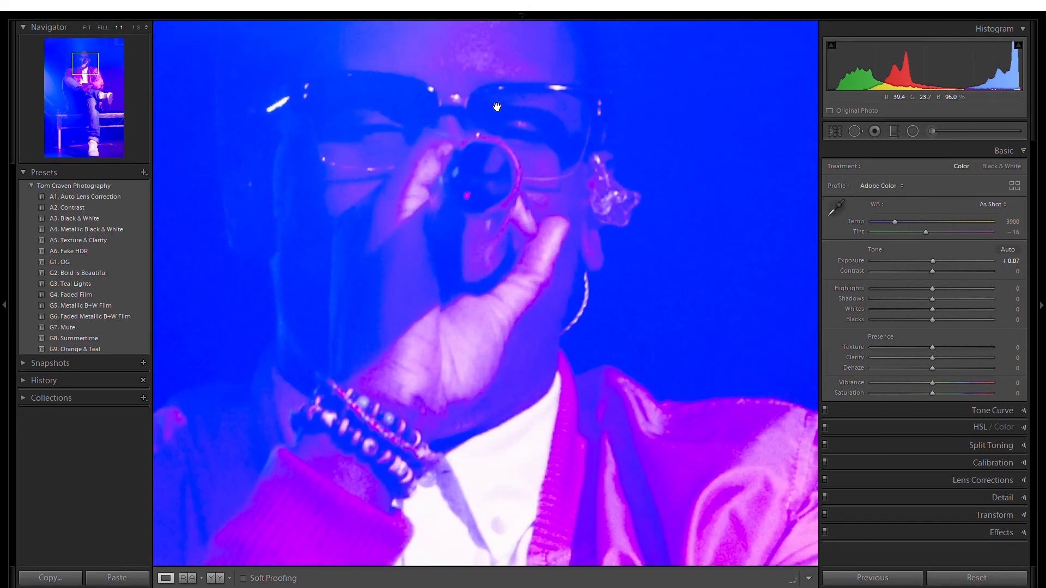
click(497, 107)
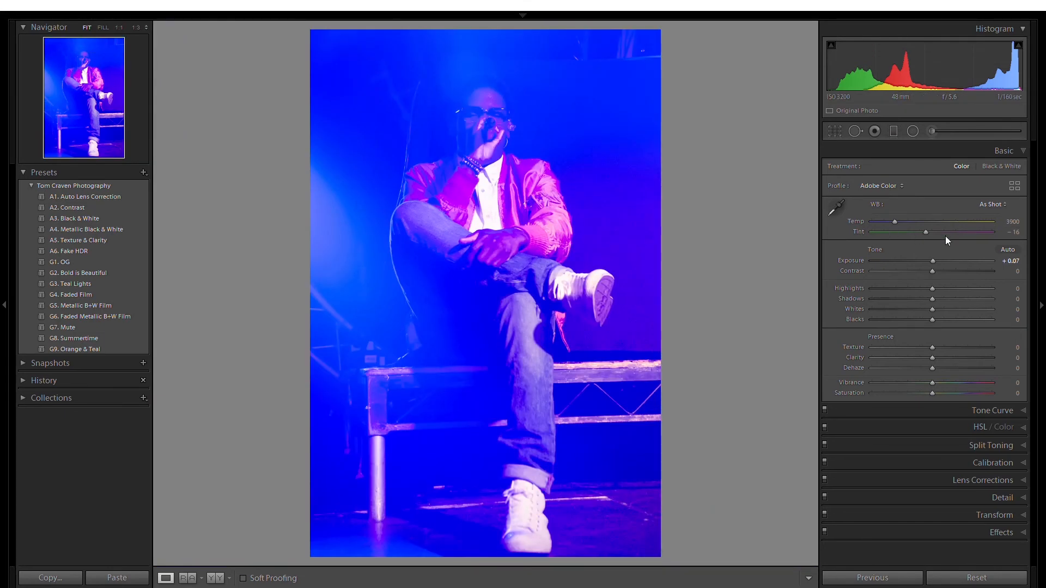
mouse_move(932, 251)
mouse_down()
mouse_move(955, 256)
mouse_move(938, 261)
mouse_up()
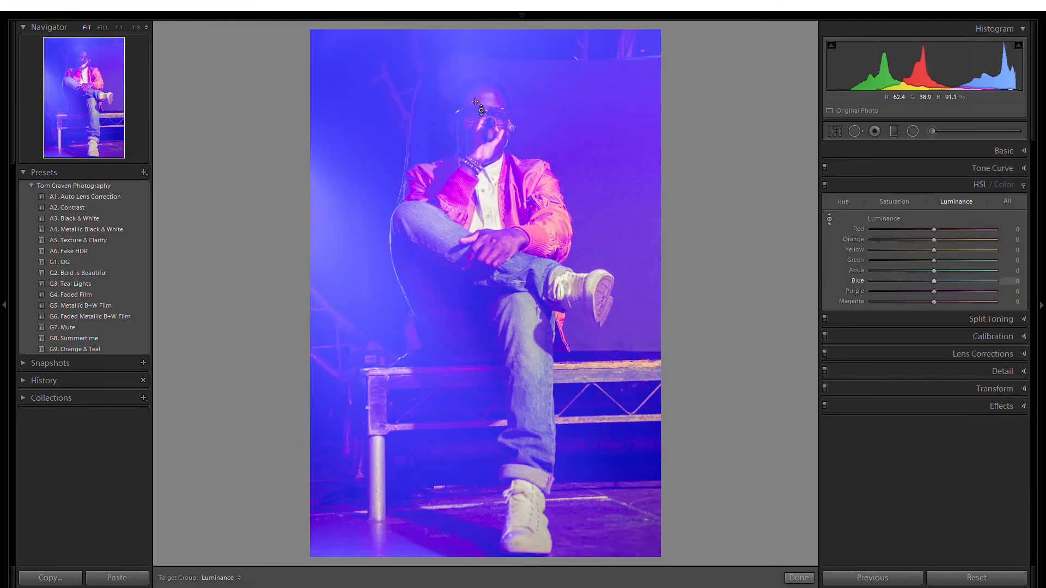
- Brighten the seated singer's face with a targeted HSL luminance adjustment of Blue +19 and Purple +27
drag(494, 109, 495, 107)
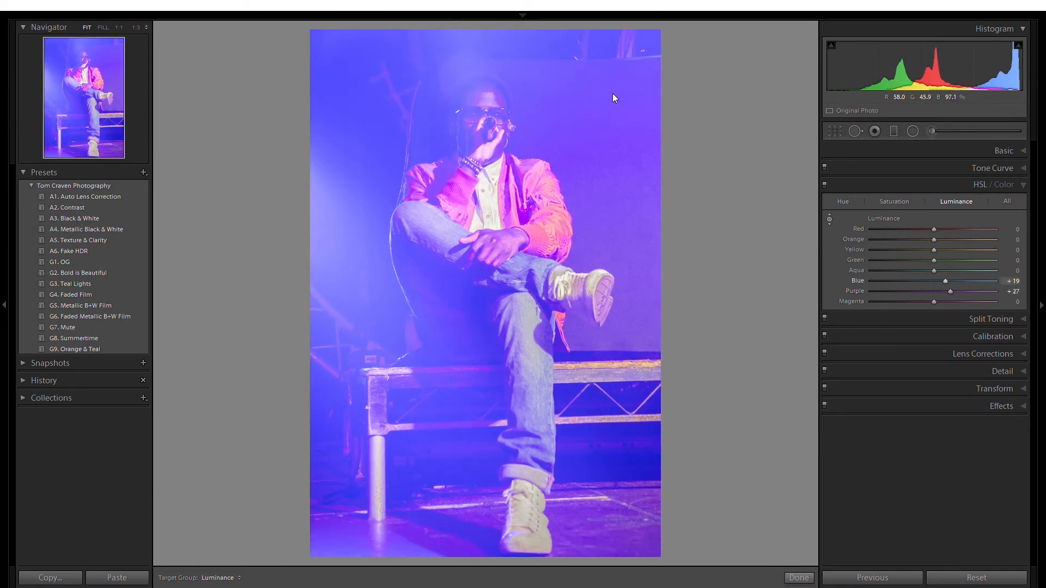
click(920, 147)
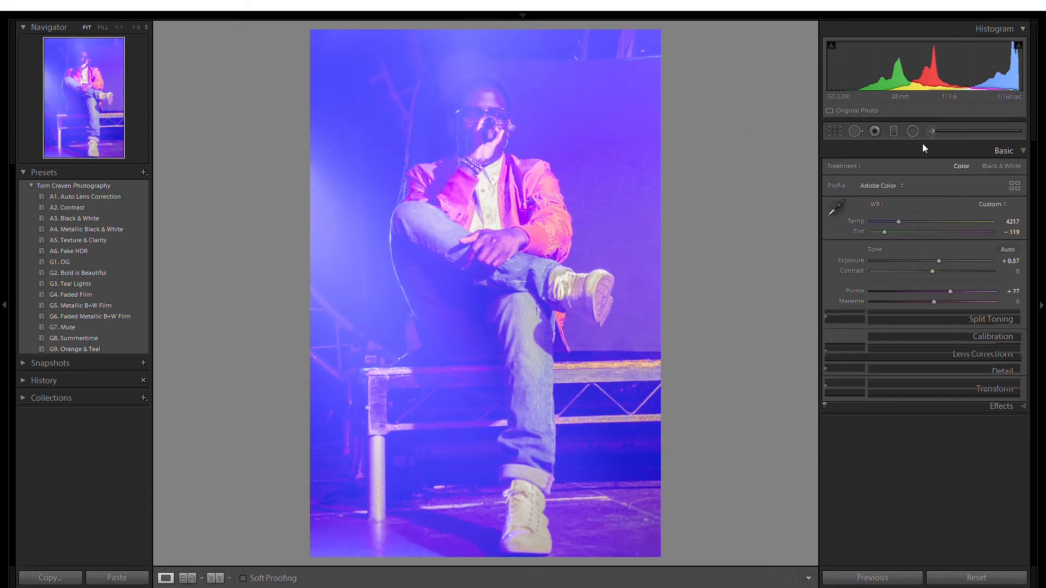
- Convert the seated photo with the G5. Metallic B+W Film preset, setting Exposure to -0.29 and Blacks to -52
click(1002, 158)
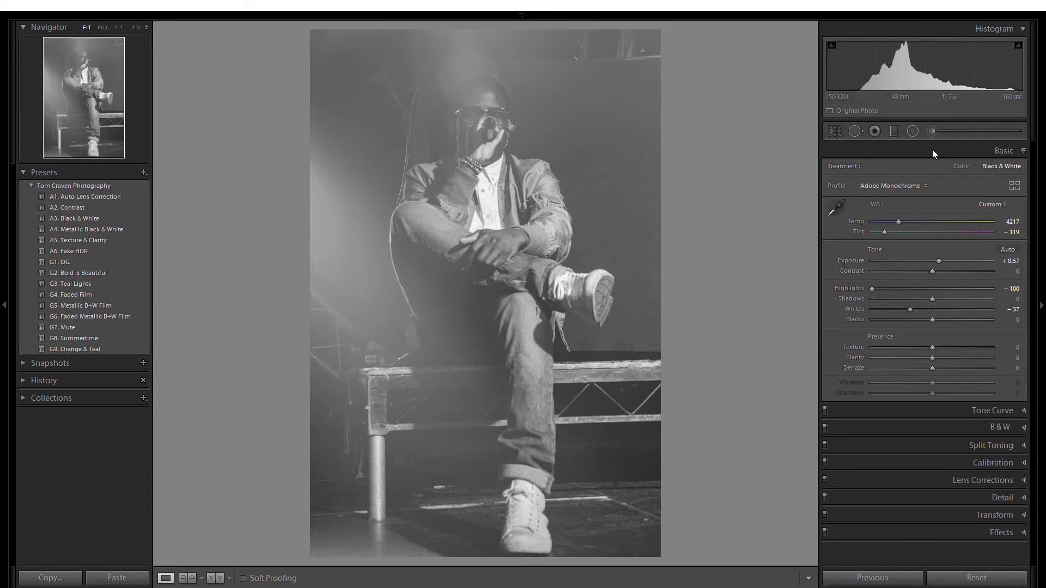
key(v)
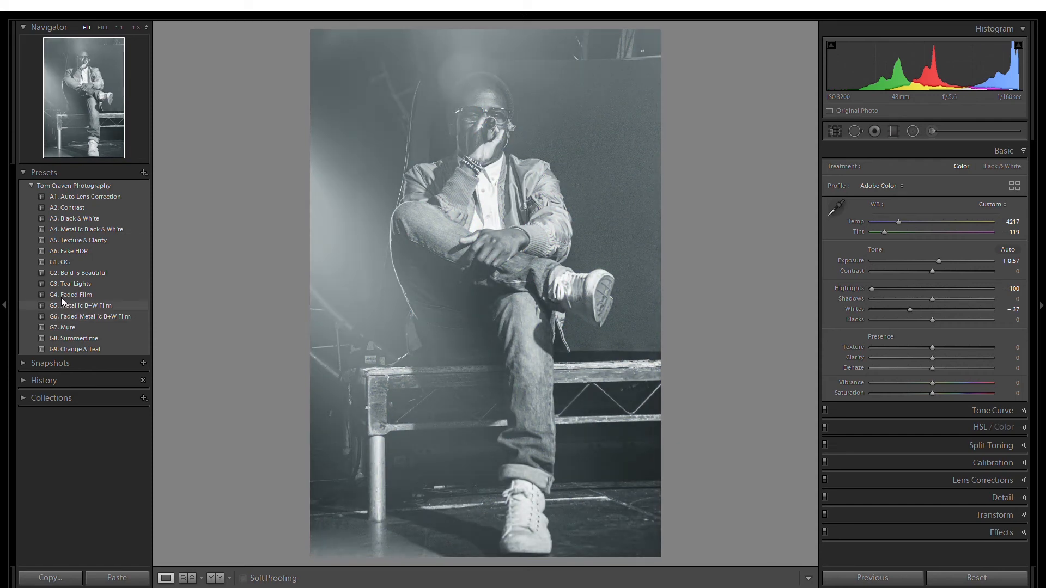
click(61, 303)
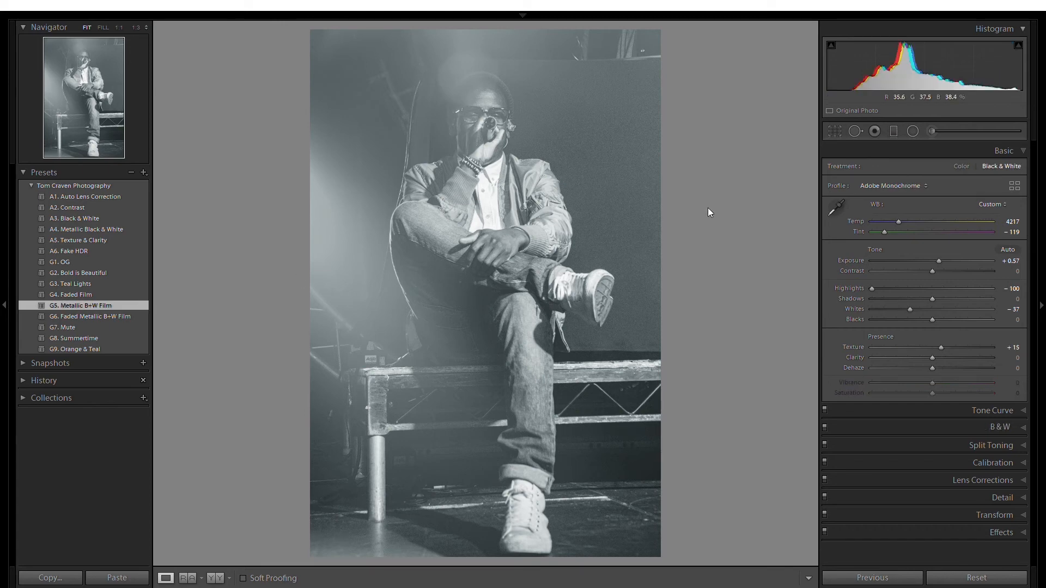
drag(939, 255, 929, 254)
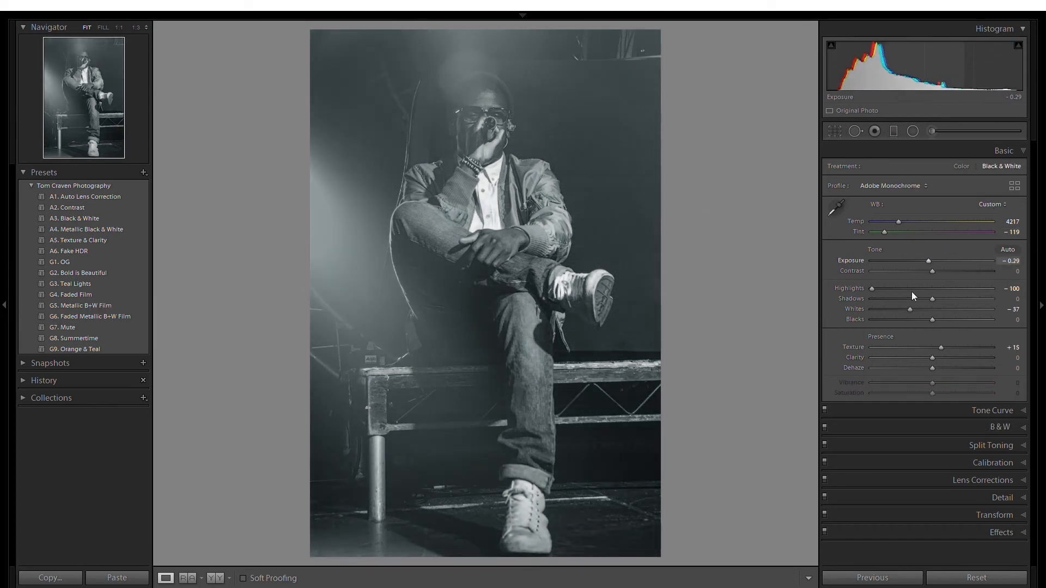
drag(917, 319, 898, 308)
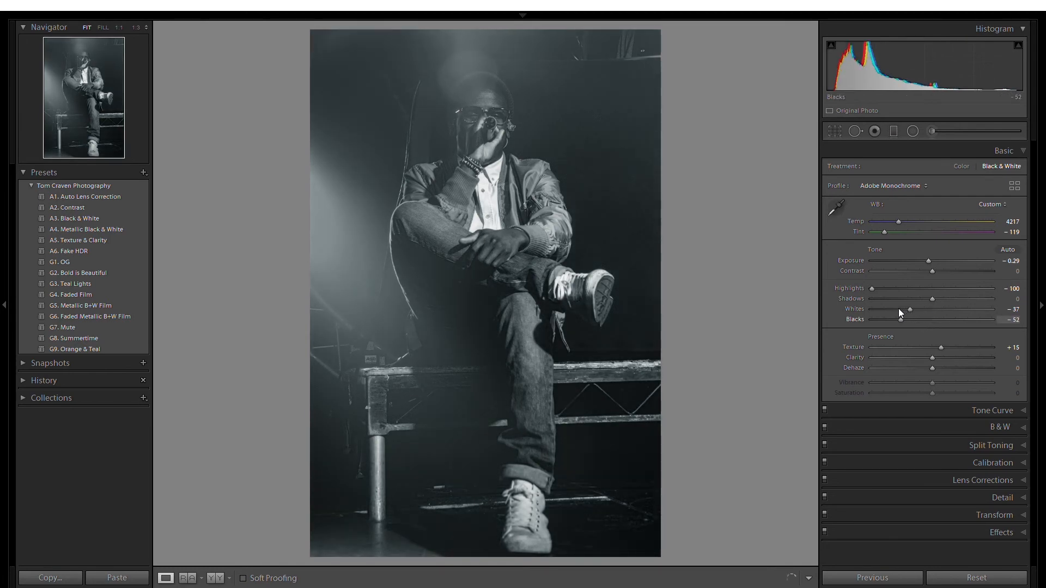
- Set the black-and-white seated photo to Exposure +0.16 and Blacks -60, and reshape the RGB tone curve with a lifted black point and darker shadows
drag(929, 261, 935, 253)
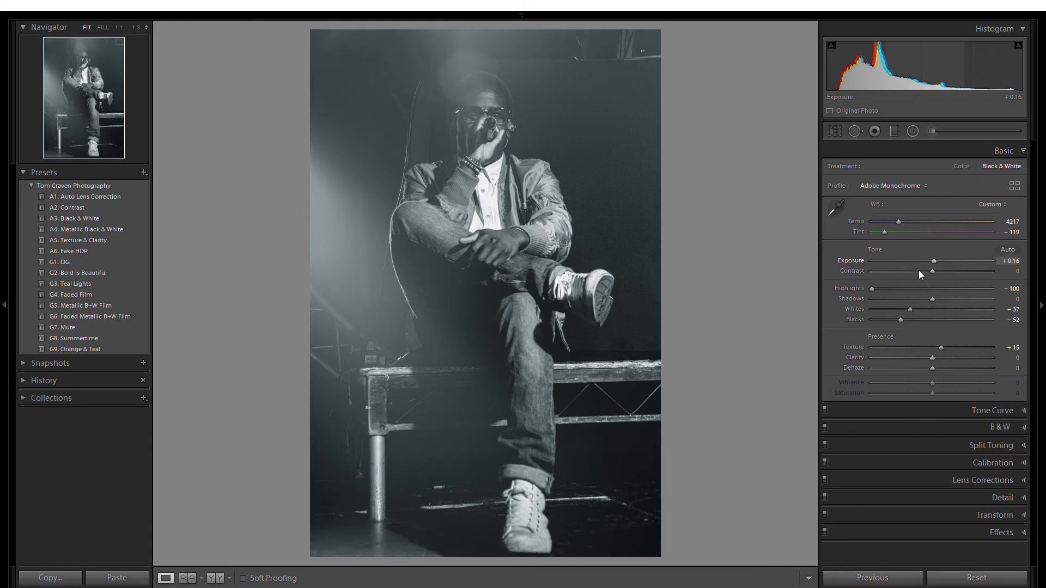
drag(884, 306, 891, 303)
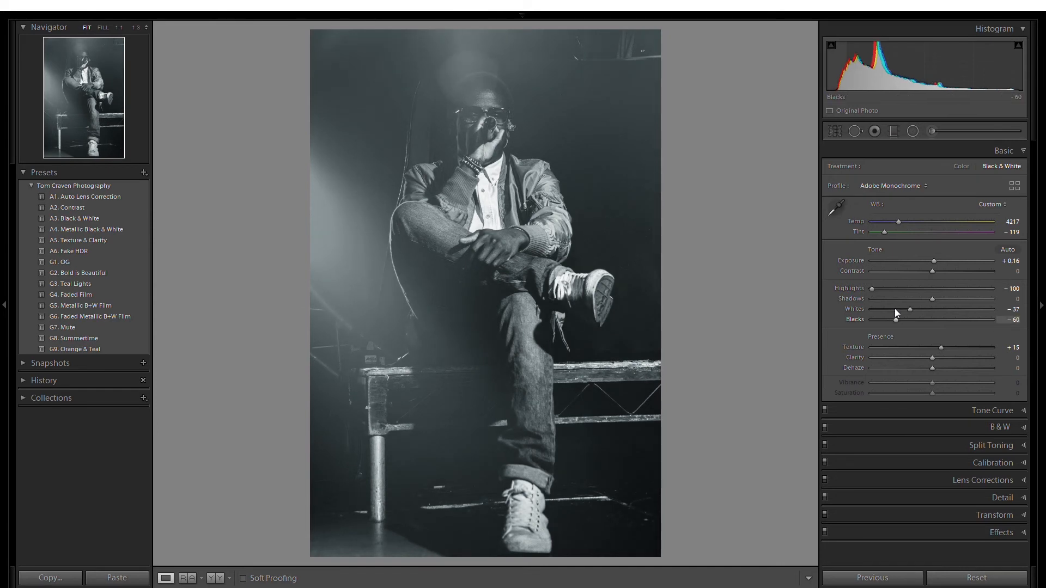
click(909, 407)
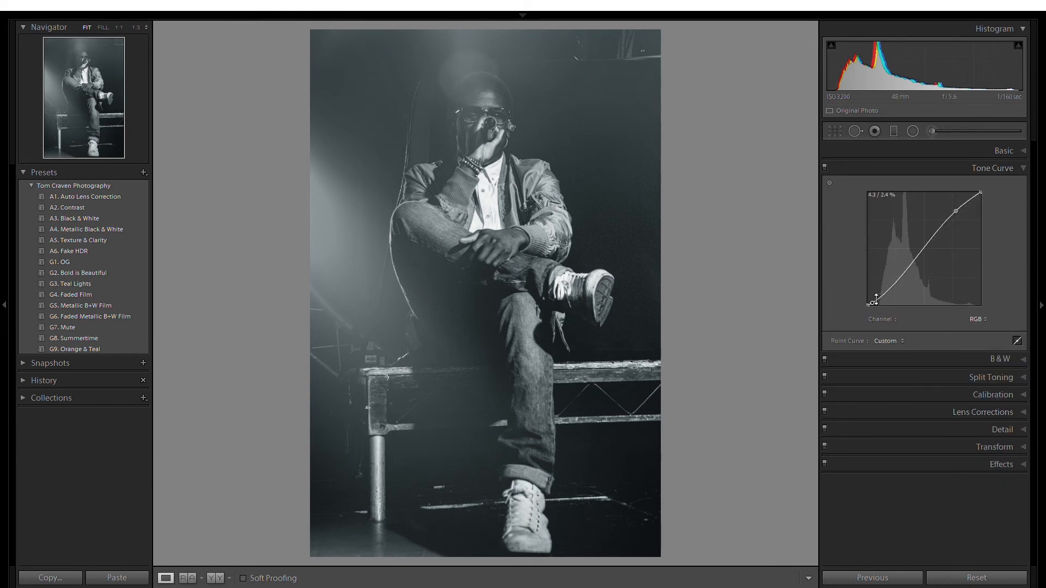
drag(876, 293, 884, 288)
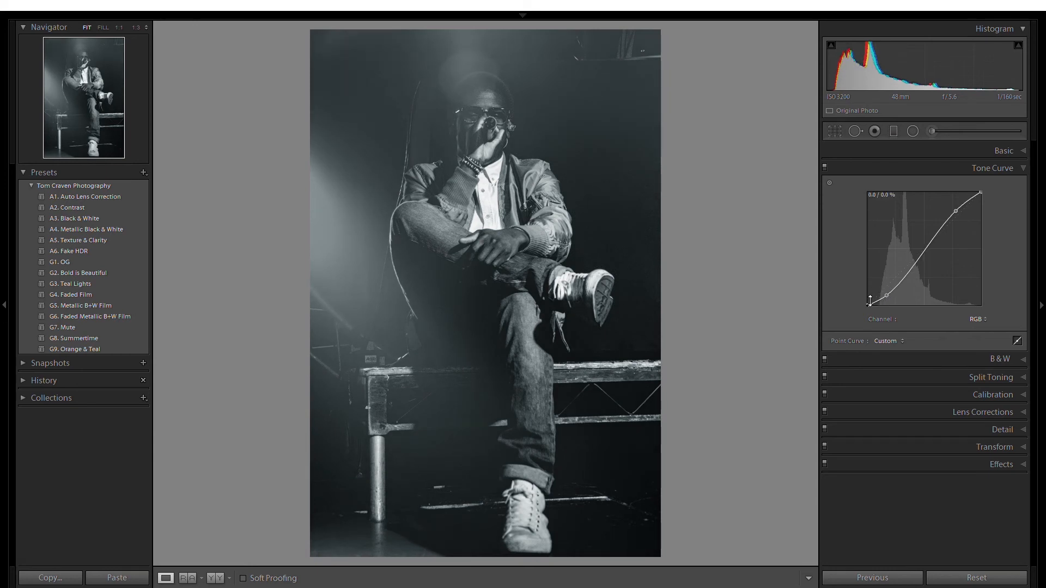
drag(870, 301, 891, 278)
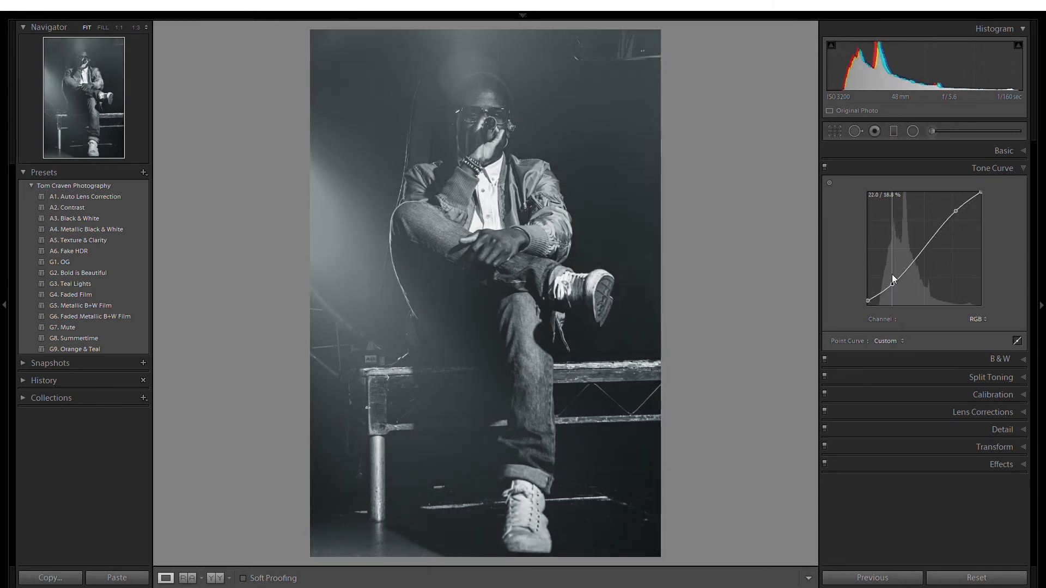
drag(892, 280, 888, 283)
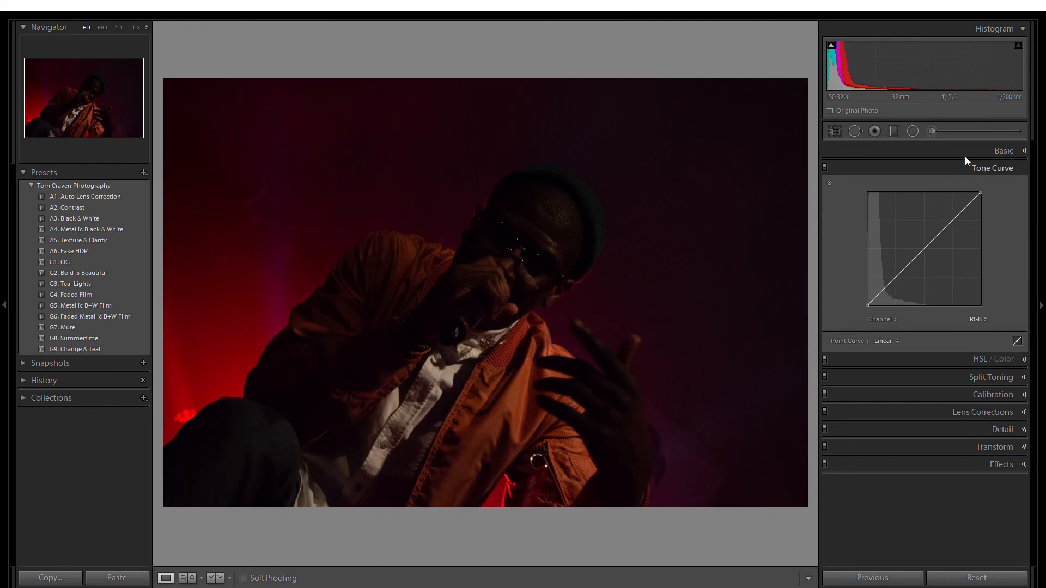
- Brighten the dark red-lit singer photo with Exposure +2.69 and move on to the raised-arms photo
click(959, 151)
drag(949, 258, 965, 253)
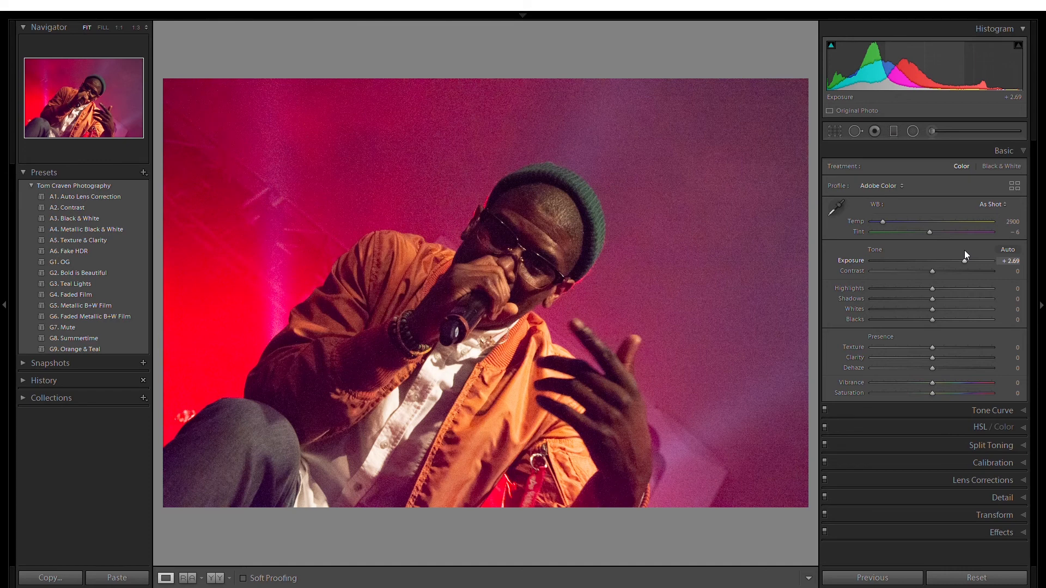
key(Right)
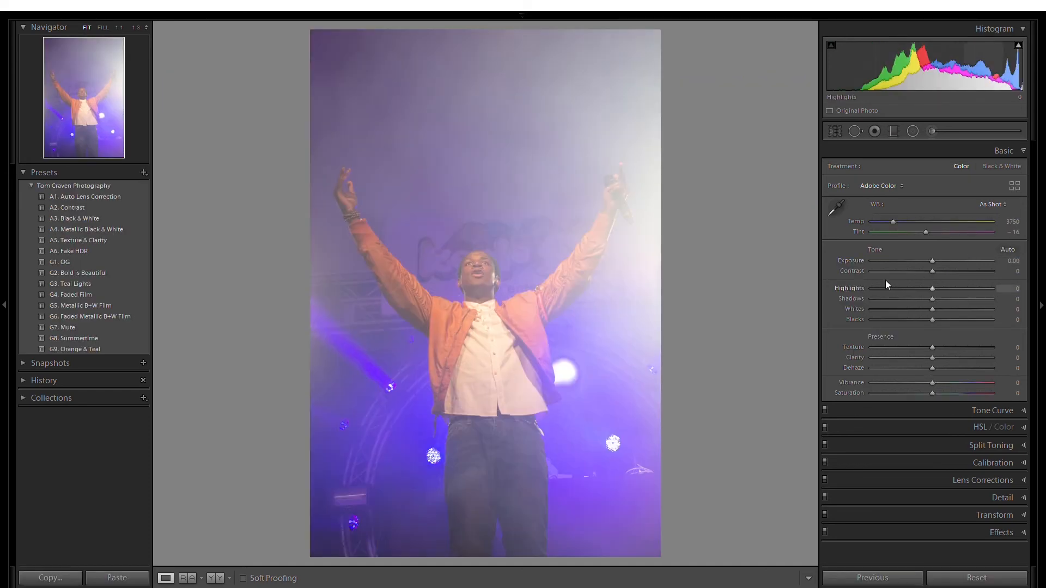
- Cut the haze in the raised-arms photo with Blacks -84 and Dehaze +80, and set Exposure to +0.52 and Temp to 2996
drag(932, 320, 882, 306)
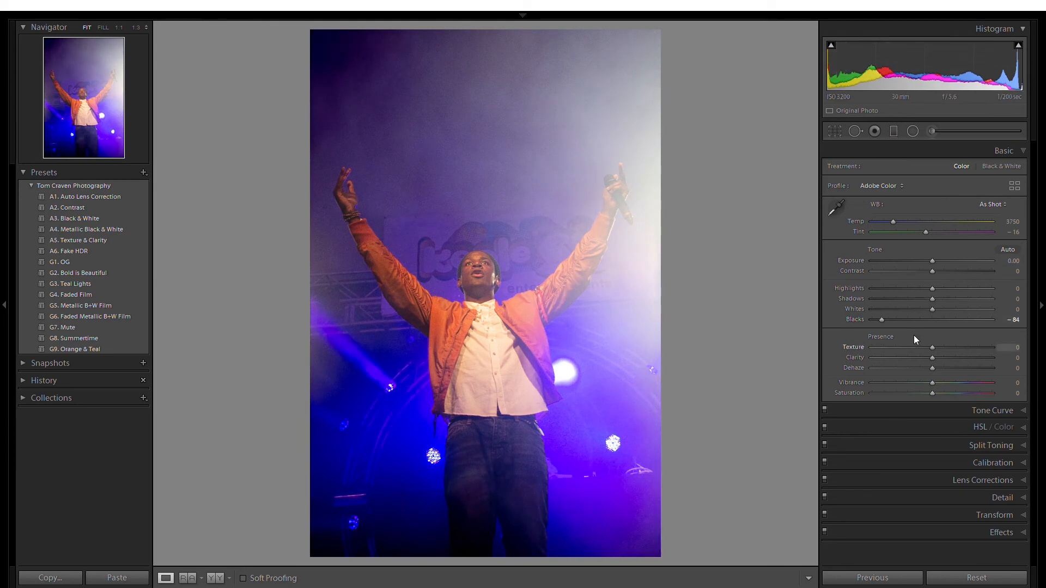
drag(931, 362, 981, 360)
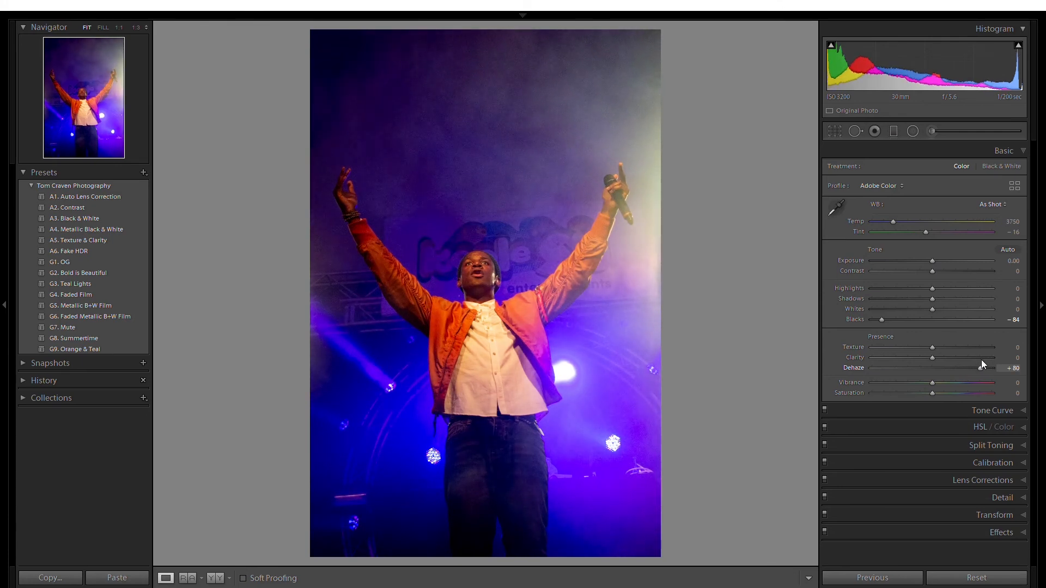
mouse_move(932, 262)
mouse_down()
mouse_move(949, 252)
mouse_move(940, 252)
mouse_up()
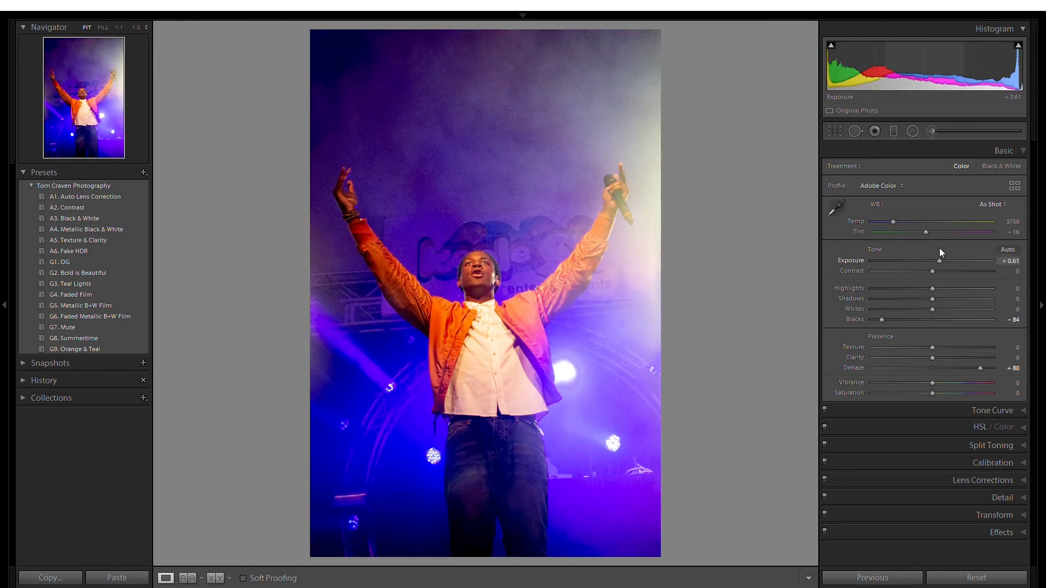
drag(893, 222, 884, 221)
- Crop the raised-arms photo to 4 x 5 / 8 x 10, trimming the empty area above the hands, and set Shadows to -47
click(838, 130)
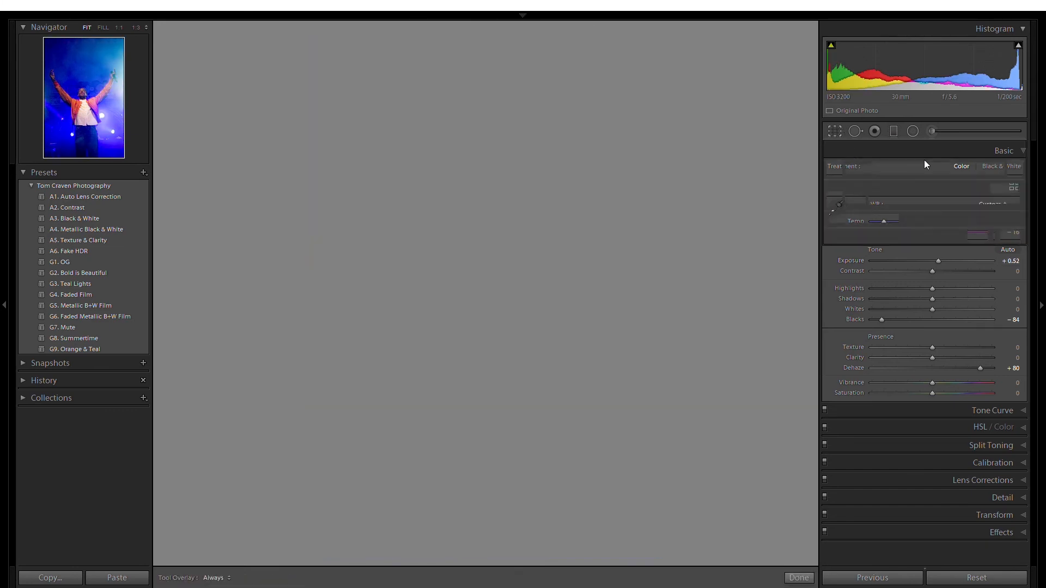
click(907, 222)
drag(608, 322, 605, 278)
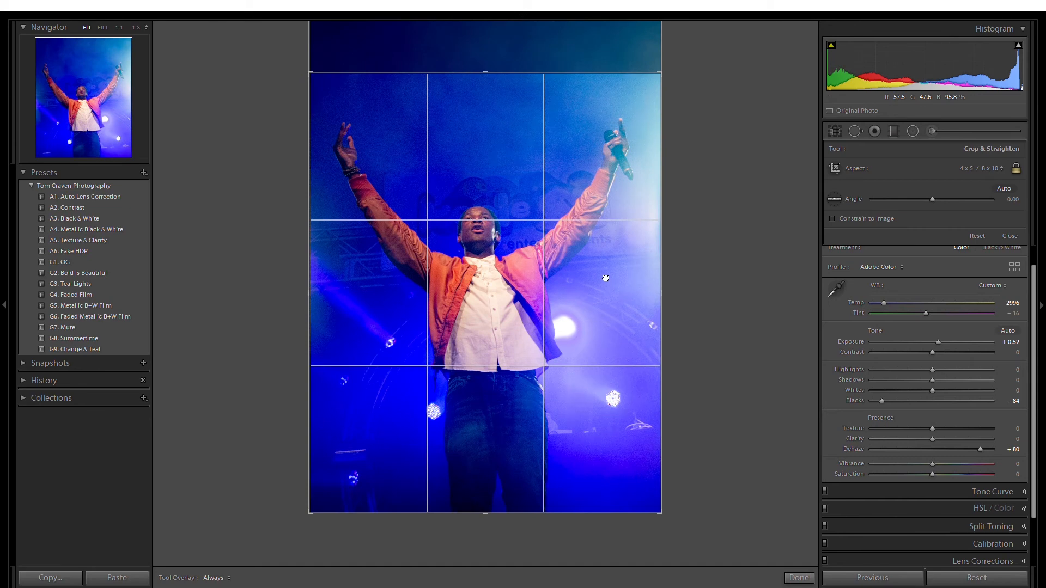
key(Return)
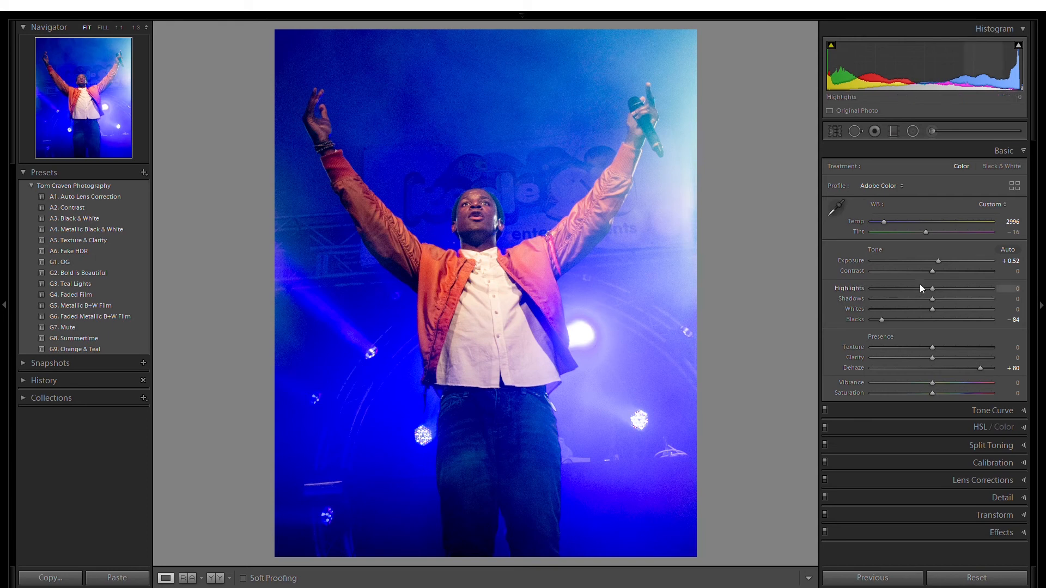
click(912, 298)
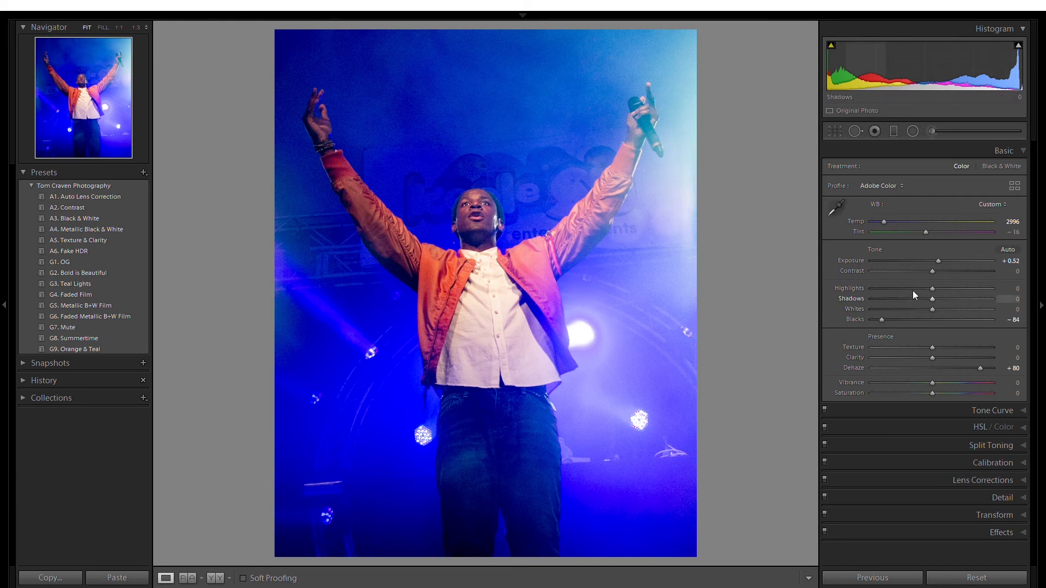
drag(906, 292, 904, 292)
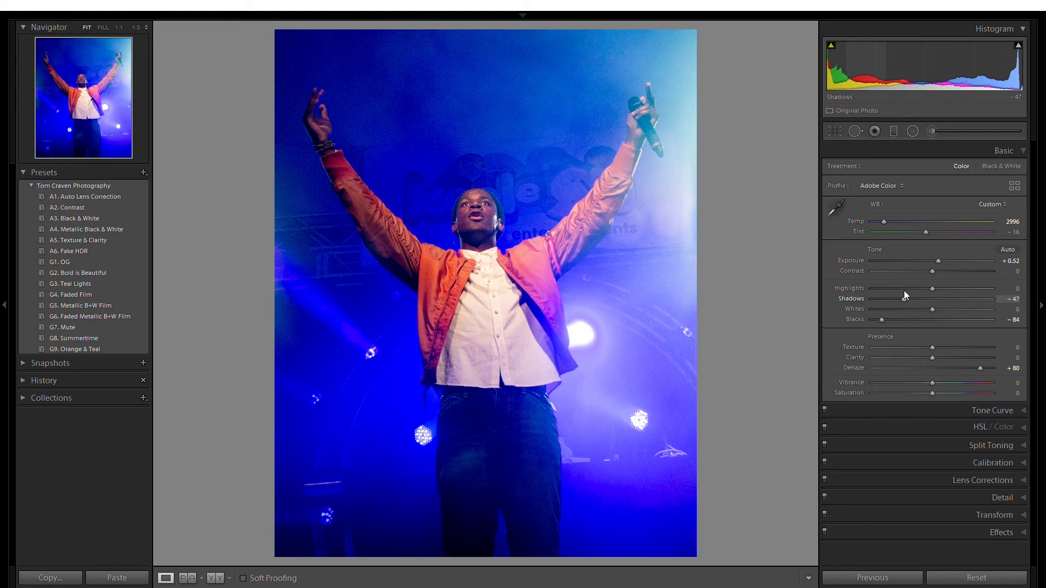
- Move on to the low-angle singer photo, apply the G1. OG preset, and set Exposure +1.38, Blacks -73 and Temp 3131
key(Right)
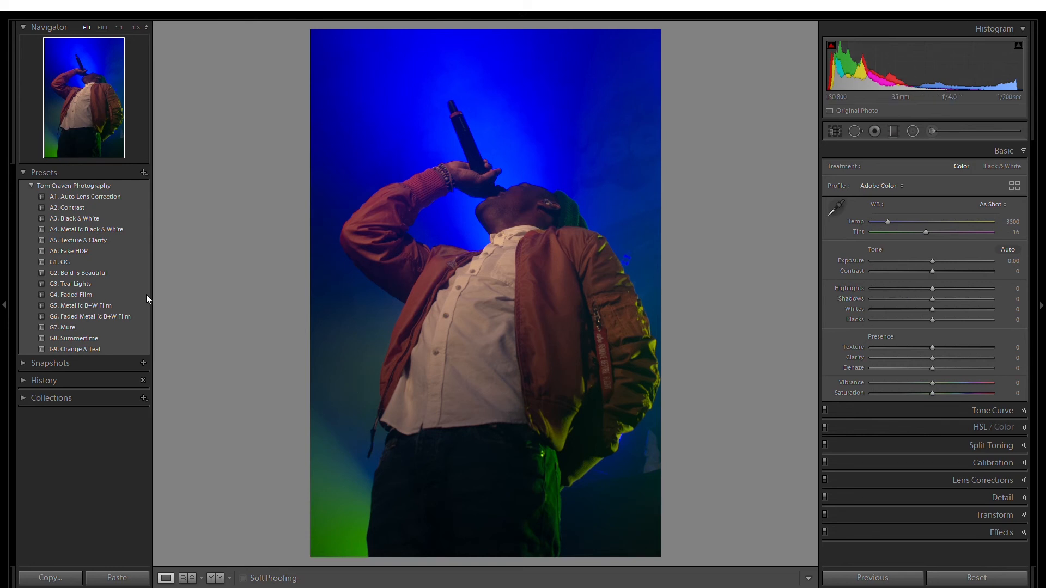
click(93, 251)
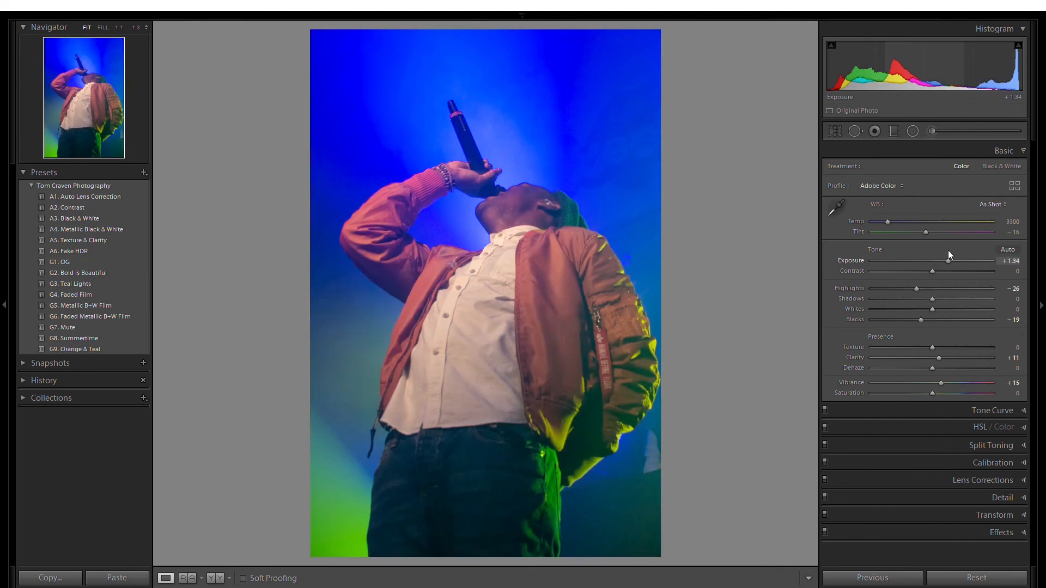
drag(948, 251, 943, 251)
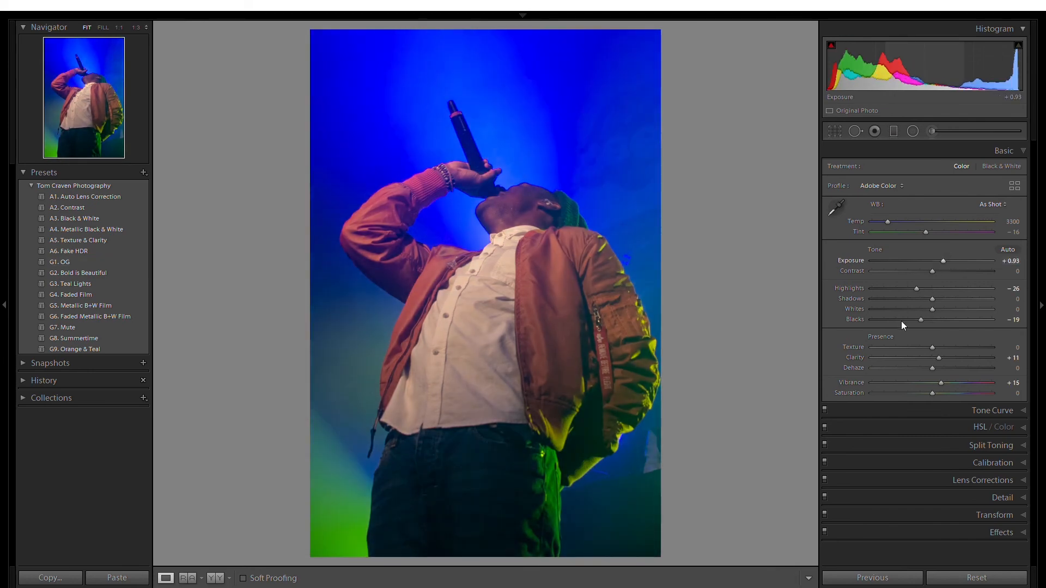
click(949, 251)
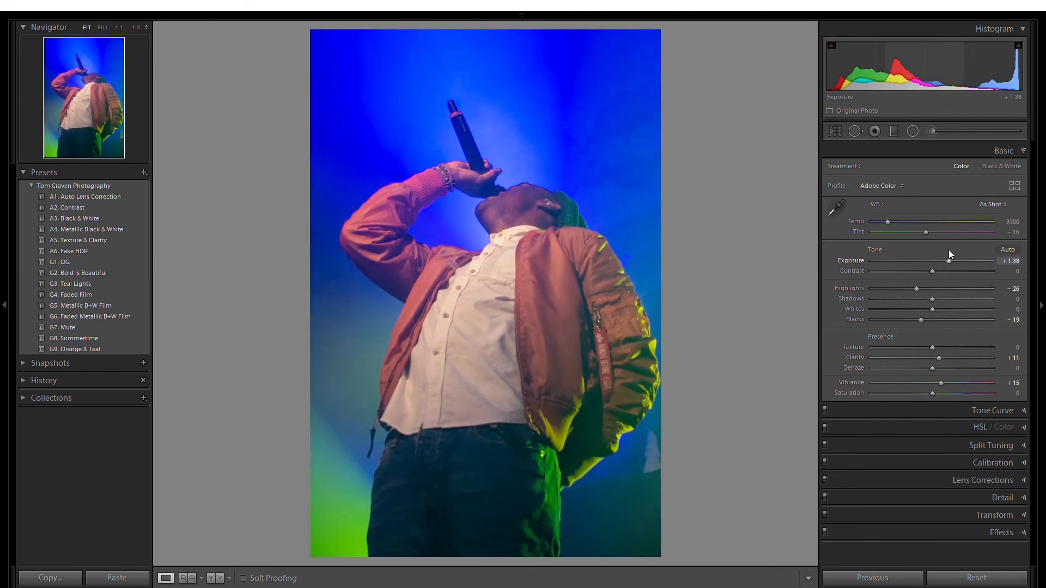
mouse_move(904, 321)
mouse_down()
mouse_move(909, 309)
mouse_move(887, 308)
mouse_up()
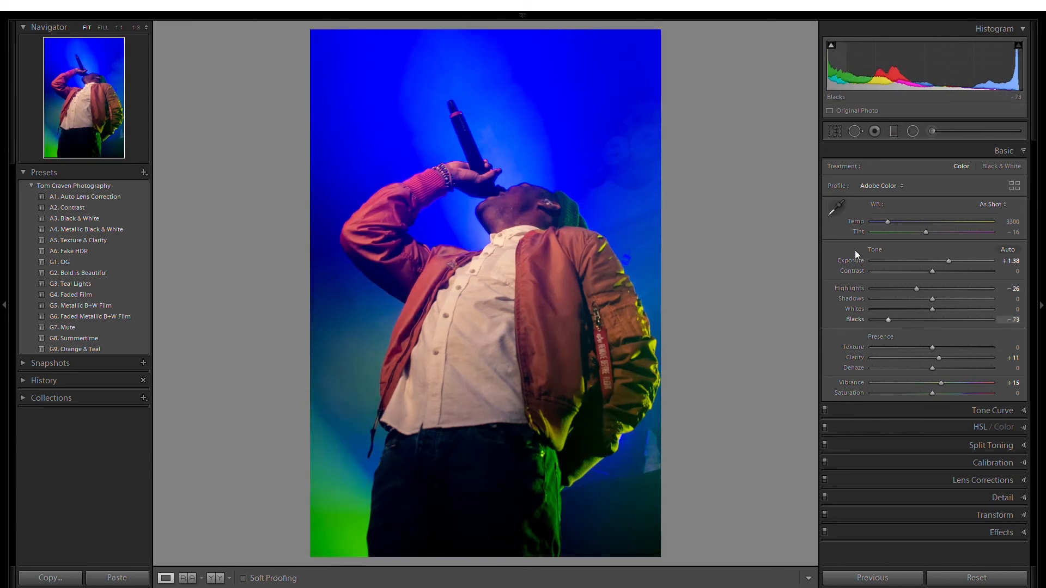
drag(887, 220, 884, 217)
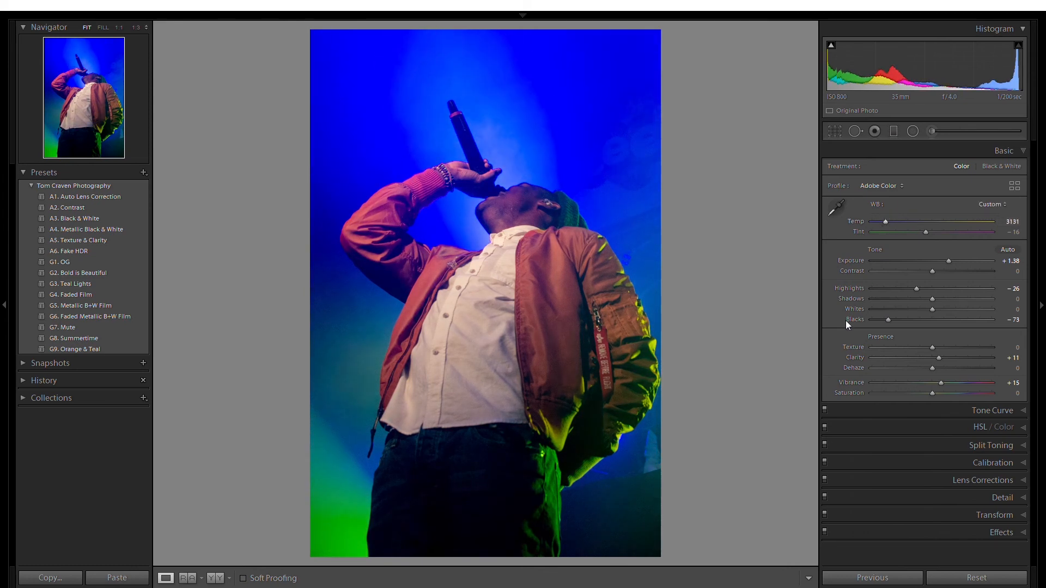
- Crop the low-angle singer photo to 4 x 5 / 8 x 10, reposition the frame, and inspect the face and microphone hand up close
click(833, 133)
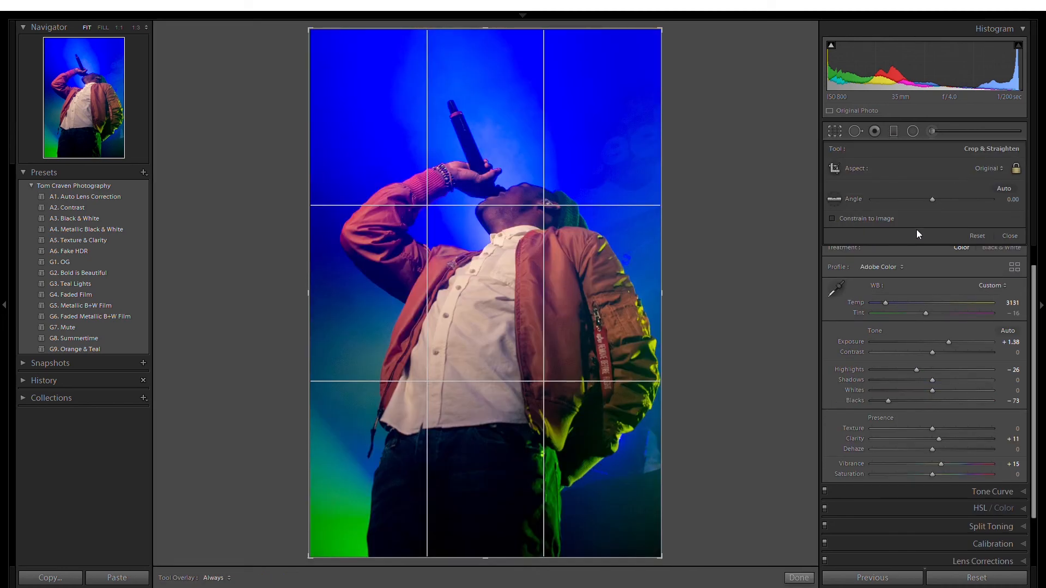
click(911, 223)
drag(492, 286, 487, 297)
key(Return)
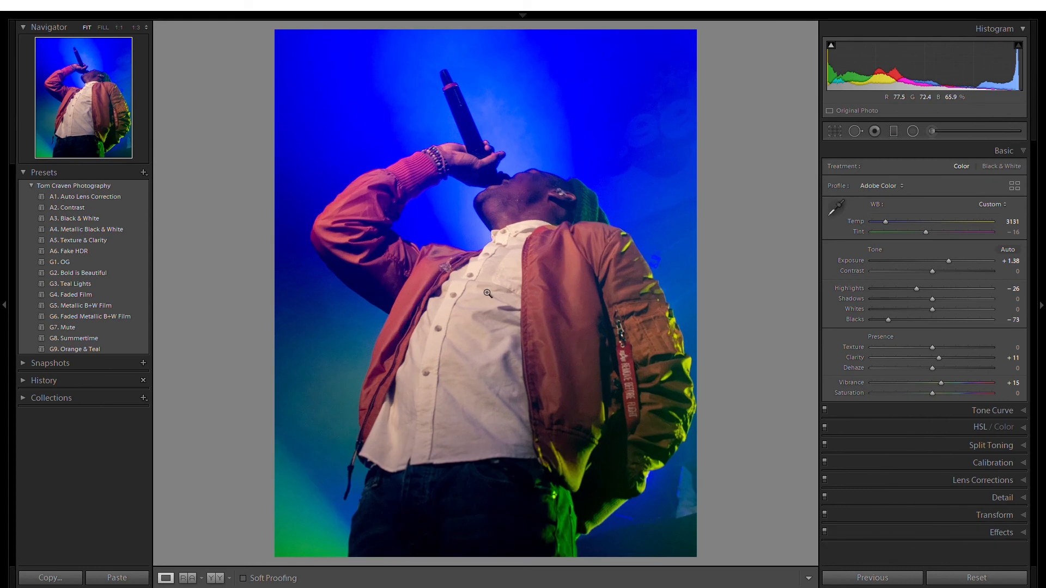
click(502, 170)
mouse_move(497, 155)
mouse_down()
mouse_move(485, 233)
mouse_move(505, 156)
mouse_up()
click(506, 157)
- Move on to the singer seated under the stage lights, apply the G1. OG preset, and set Exposure to +1.47 and Temp to 3493
key(Right)
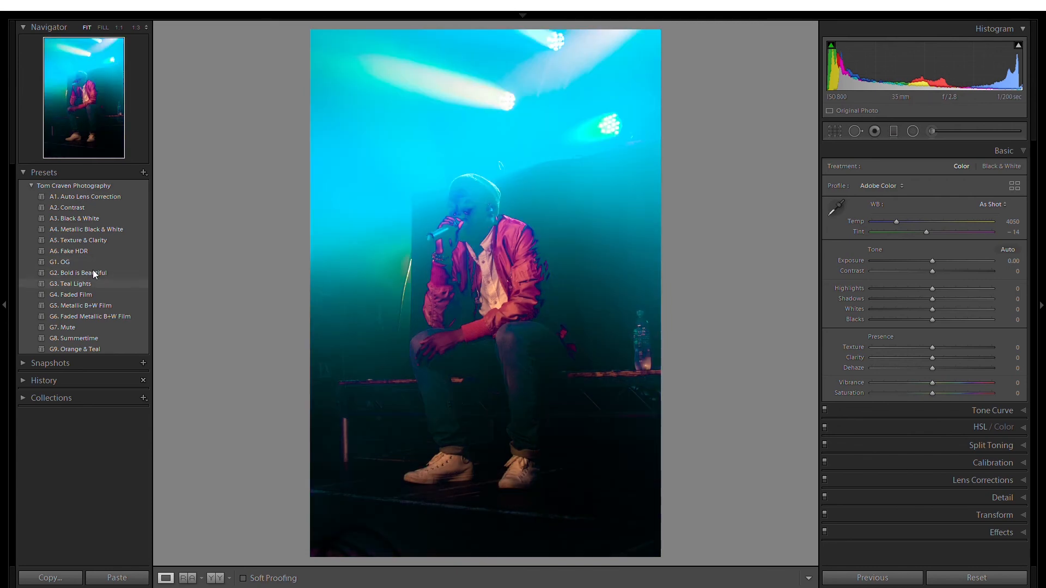
click(64, 262)
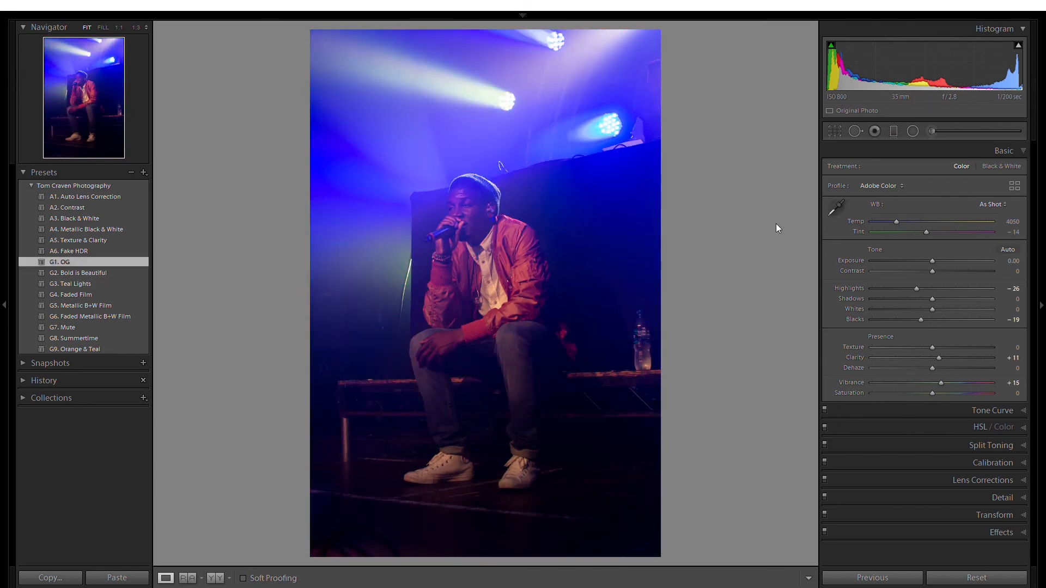
click(947, 255)
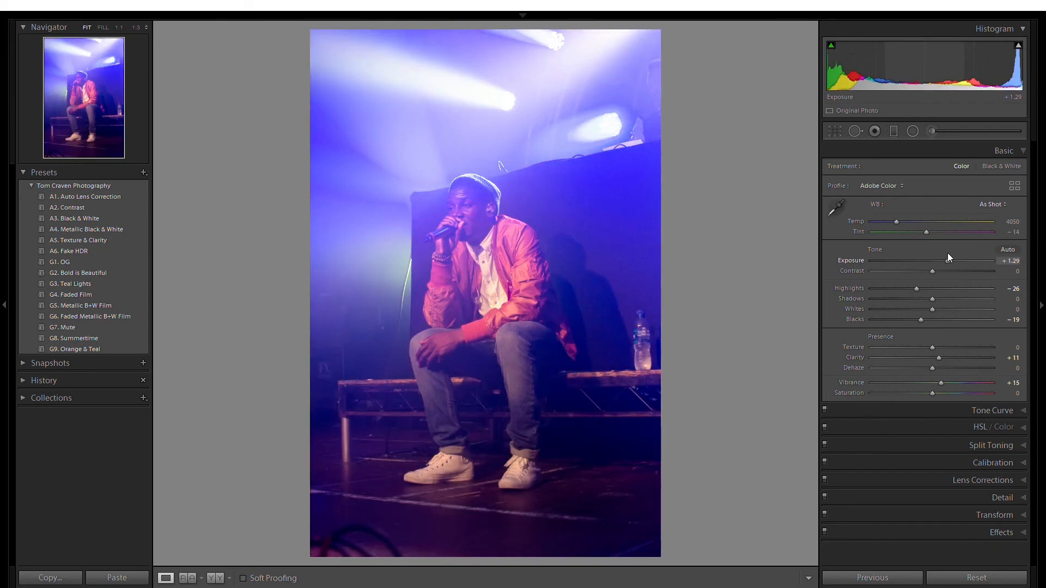
drag(955, 253, 949, 256)
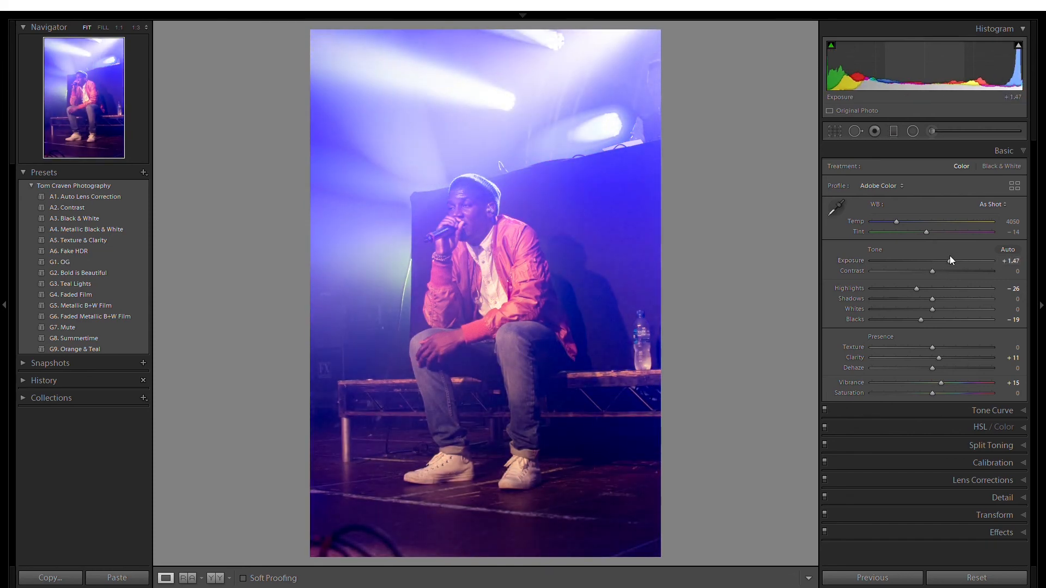
click(884, 209)
drag(883, 210, 890, 210)
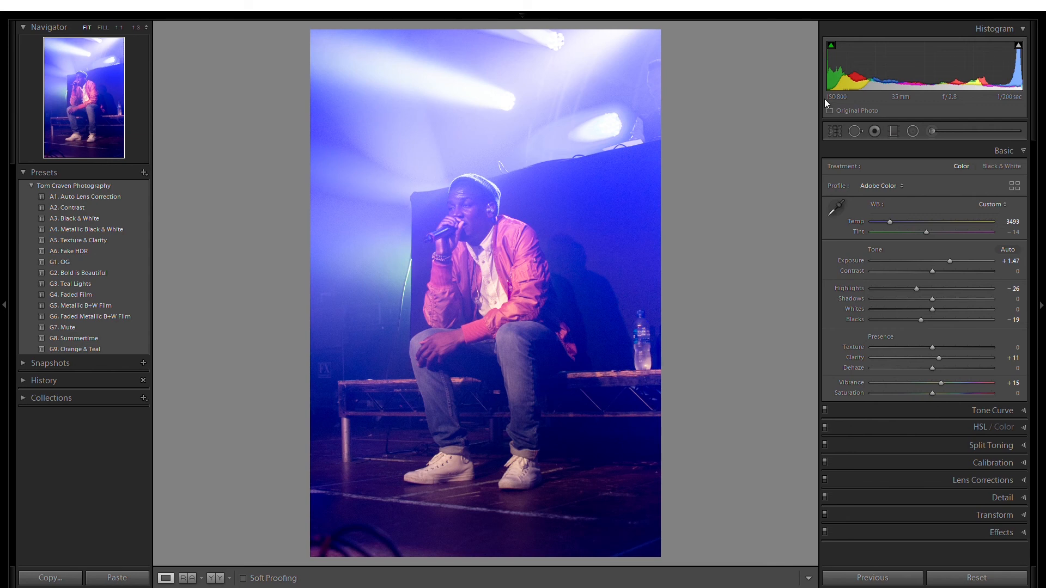
- Crop the stage-lights seated photo to 4 x 5 / 8 x 10, and compare the Black & White treatment before returning to Color
click(835, 131)
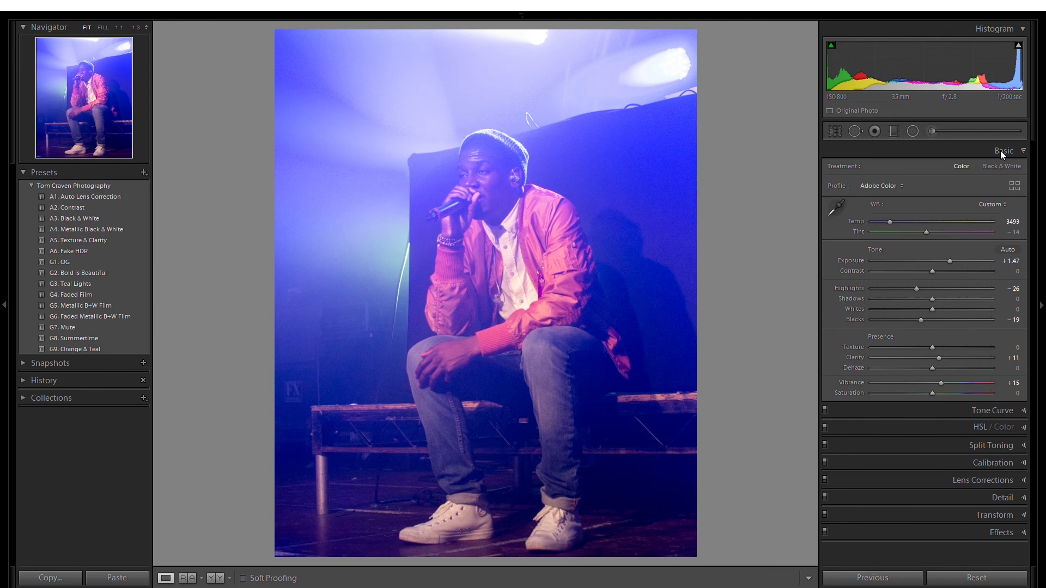
click(998, 161)
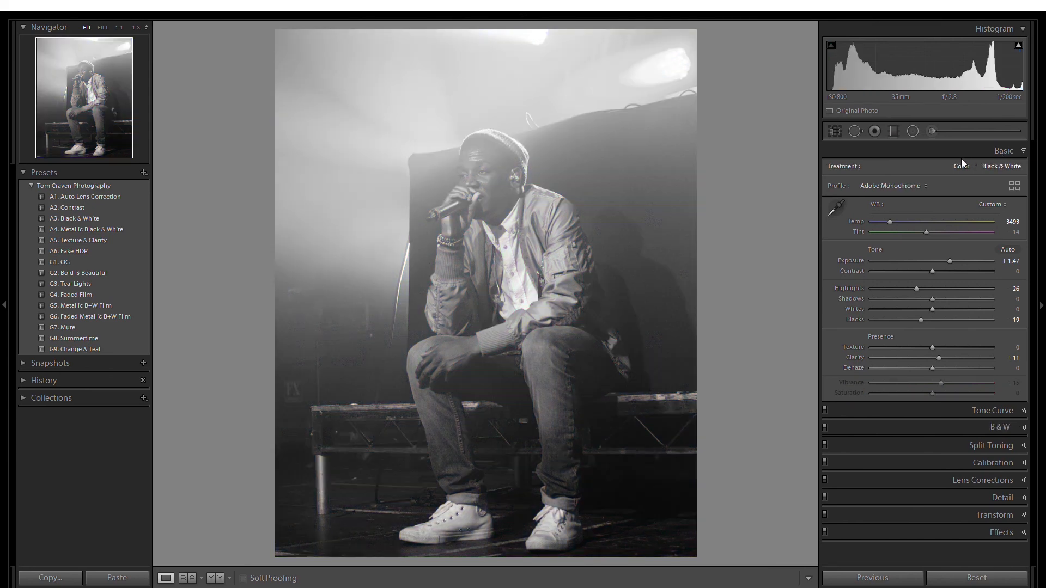
click(961, 160)
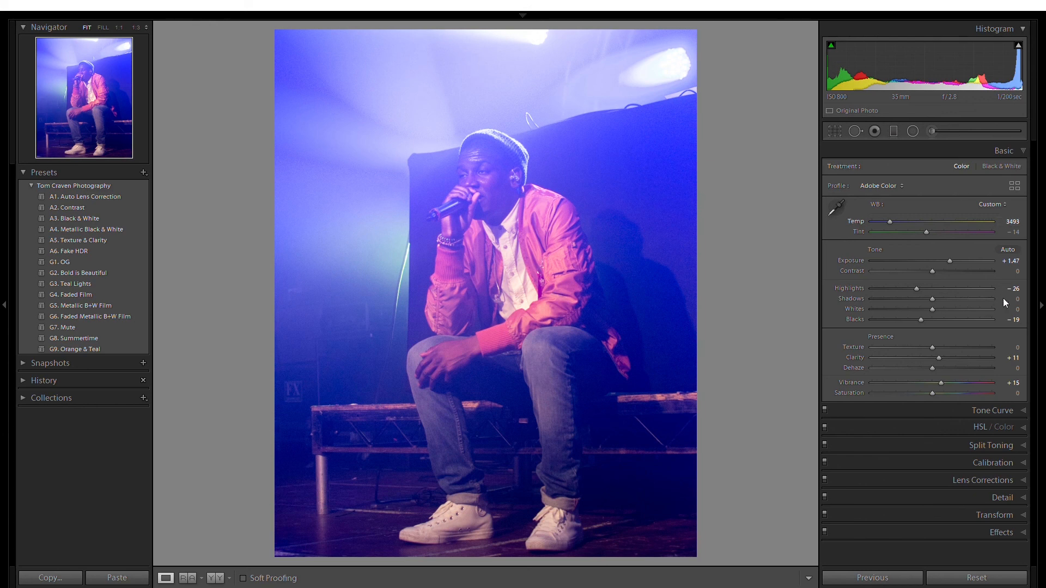
- Deepen the dark tones of the seated photo with Blacks -56 and Shadows -12, and move on to the drummer photo
drag(908, 307, 896, 308)
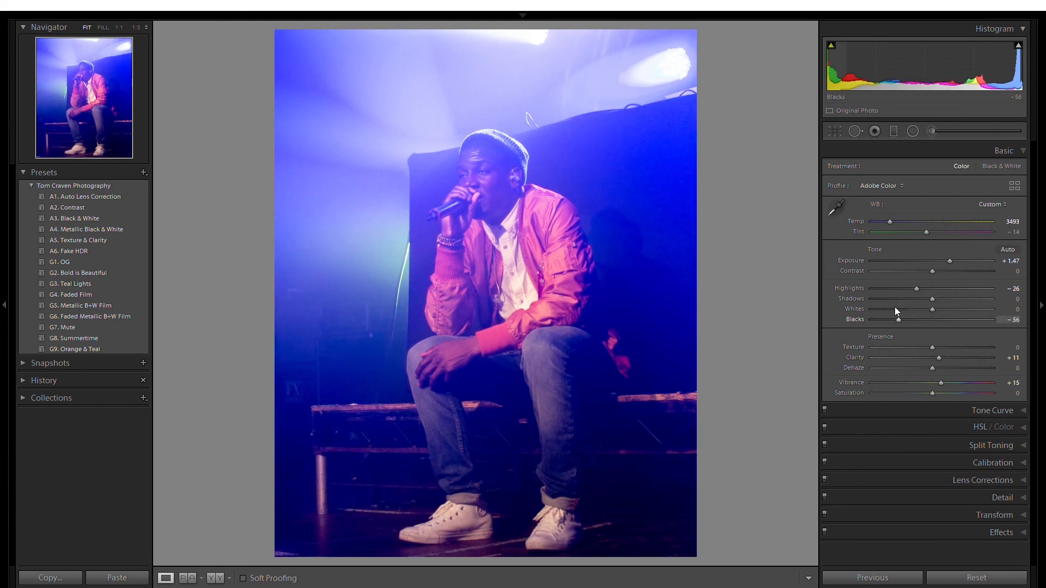
click(916, 288)
drag(920, 288, 925, 289)
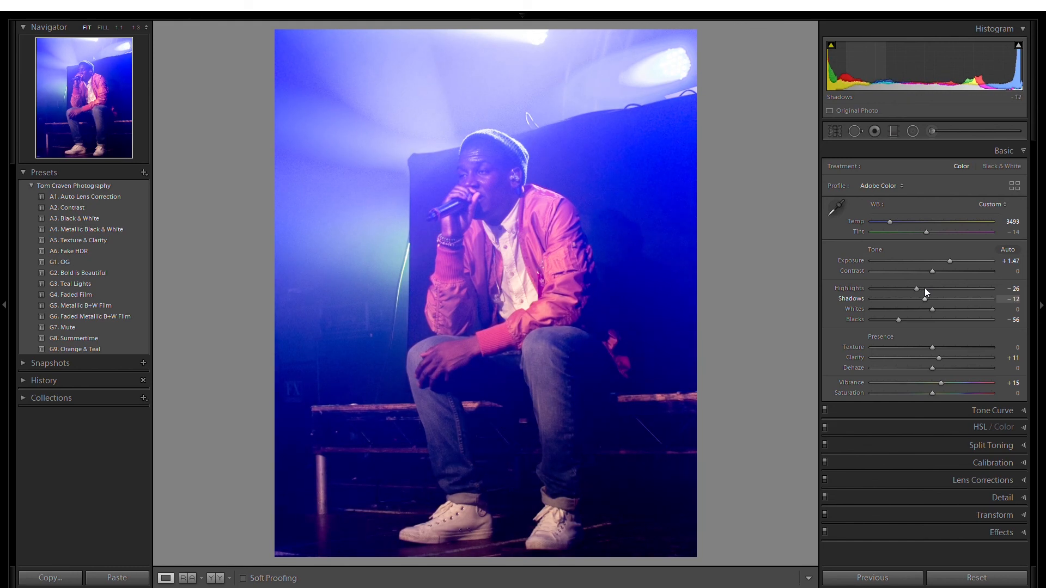
key(Right)
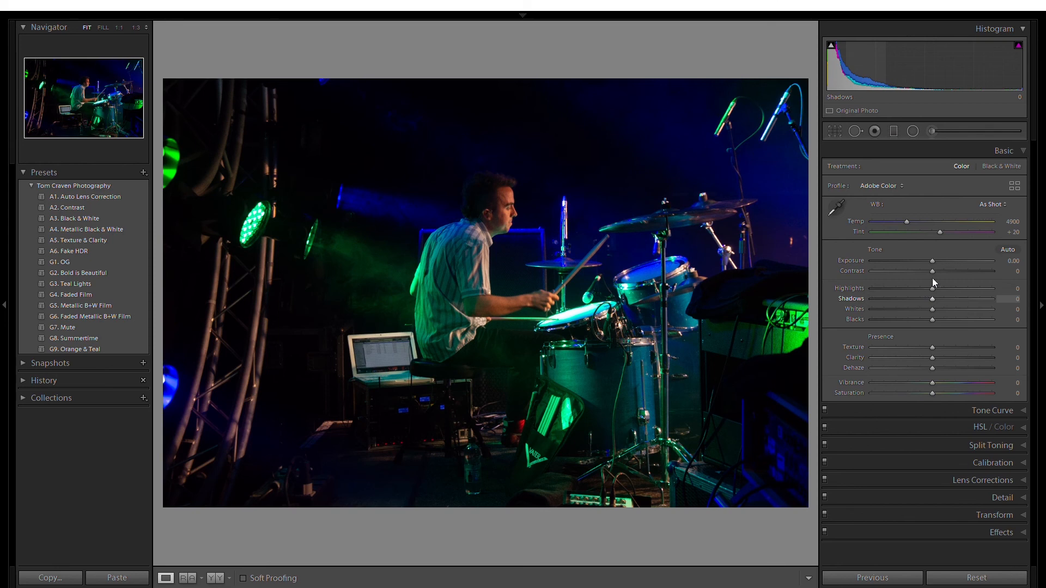
- Brighten the drummer photo with Exposure +0.57 and crop it slightly tighter from the truss side, keeping the Original aspect
click(941, 249)
drag(942, 249, 939, 249)
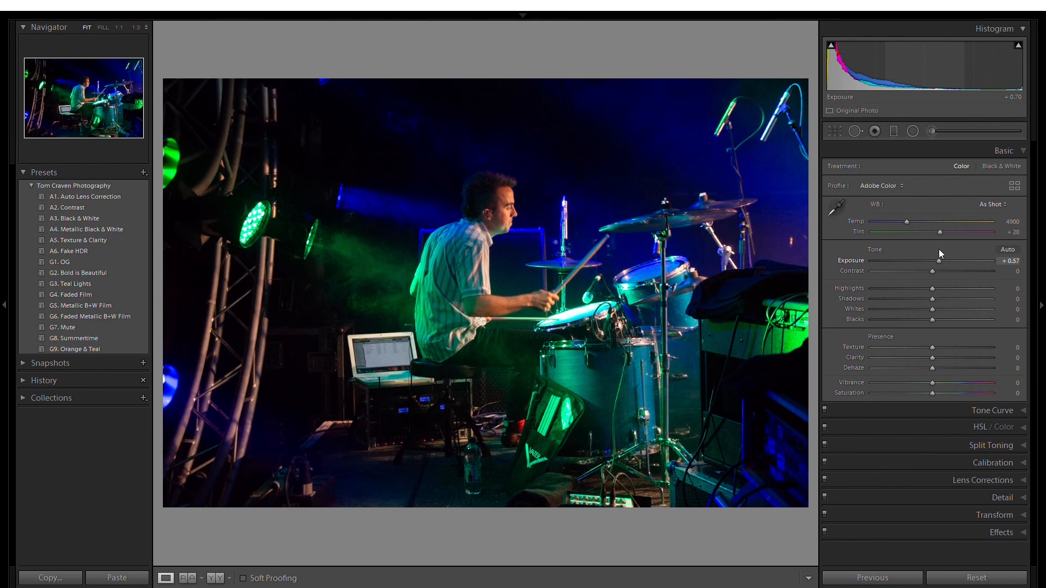
click(836, 131)
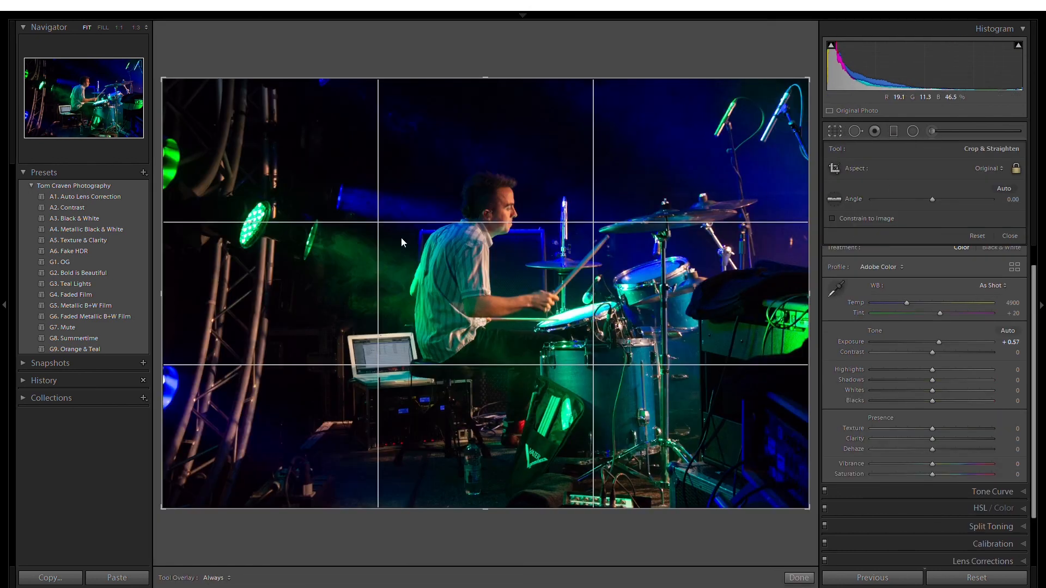
drag(168, 275, 174, 273)
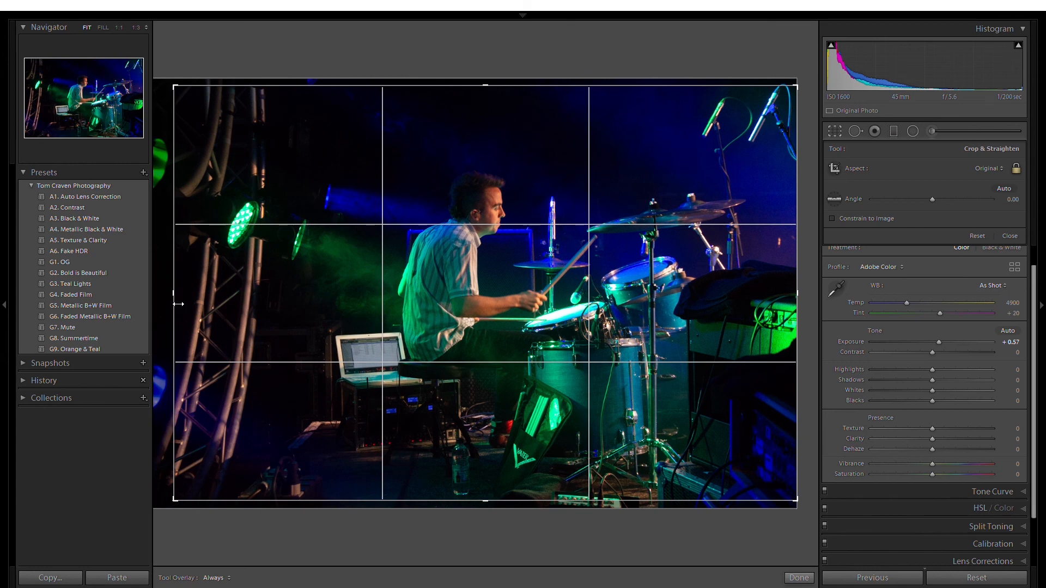
key(r)
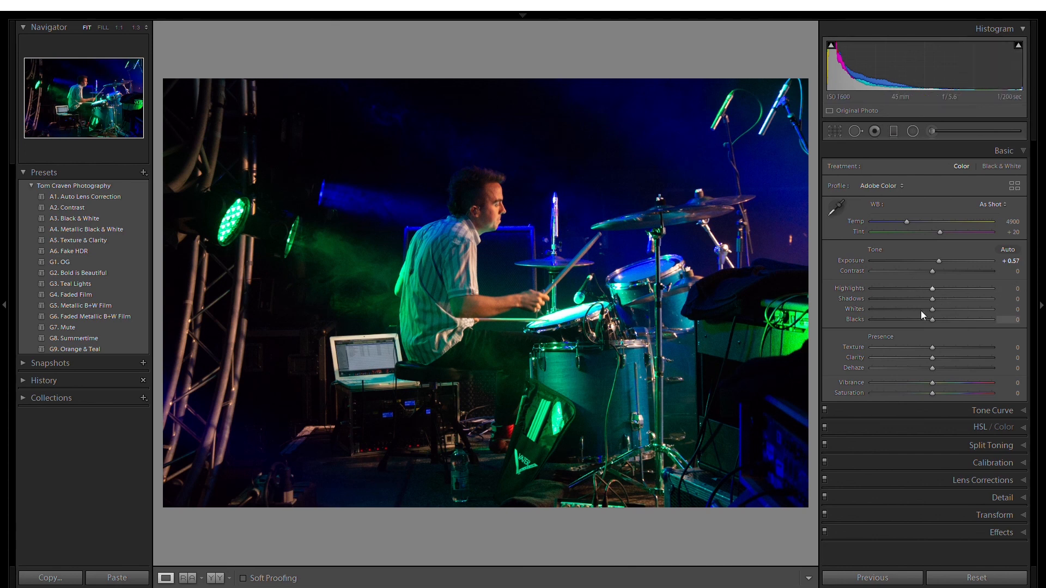
- Set Blacks to -22 on the drummer photo, apply the G1. OG preset, and inspect the laptop area up close
mouse_move(918, 315)
mouse_down()
mouse_move(897, 314)
mouse_move(919, 318)
mouse_up()
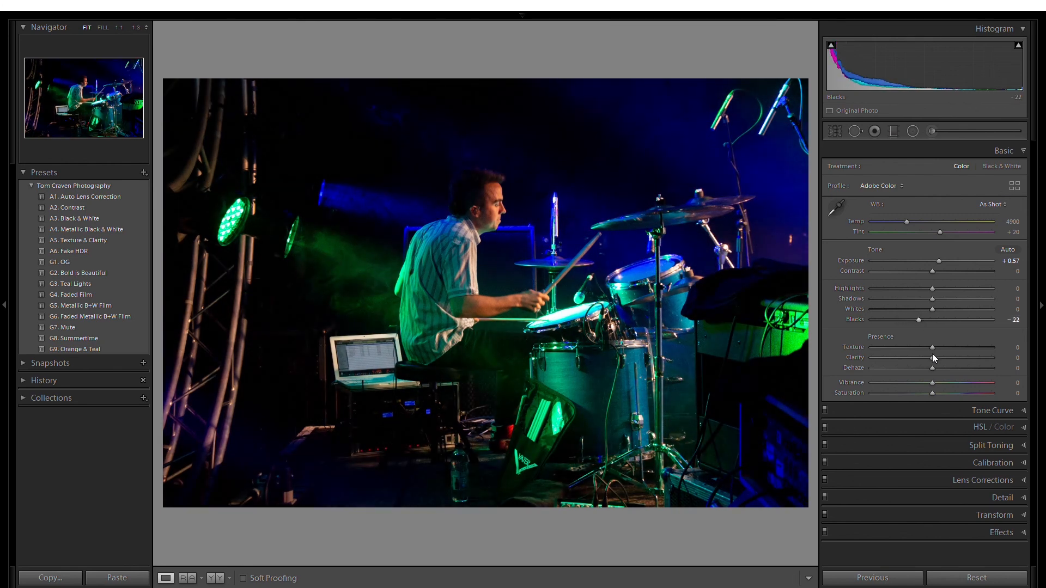
click(78, 257)
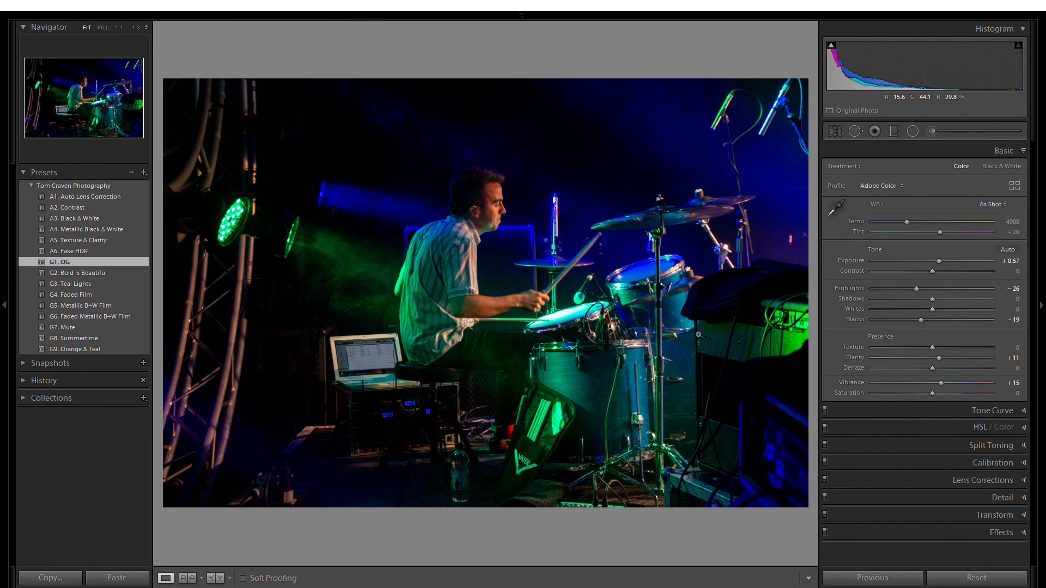
click(370, 356)
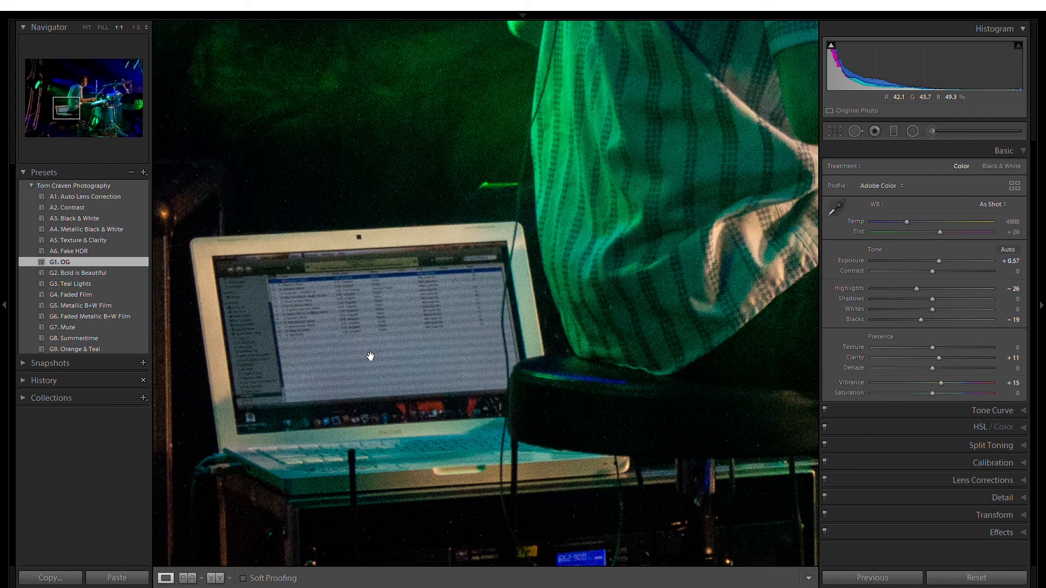
click(325, 325)
- Move on to the yellow-shirted guitarist photo, inspect the face up close, and apply the G1. OG preset
key(Right)
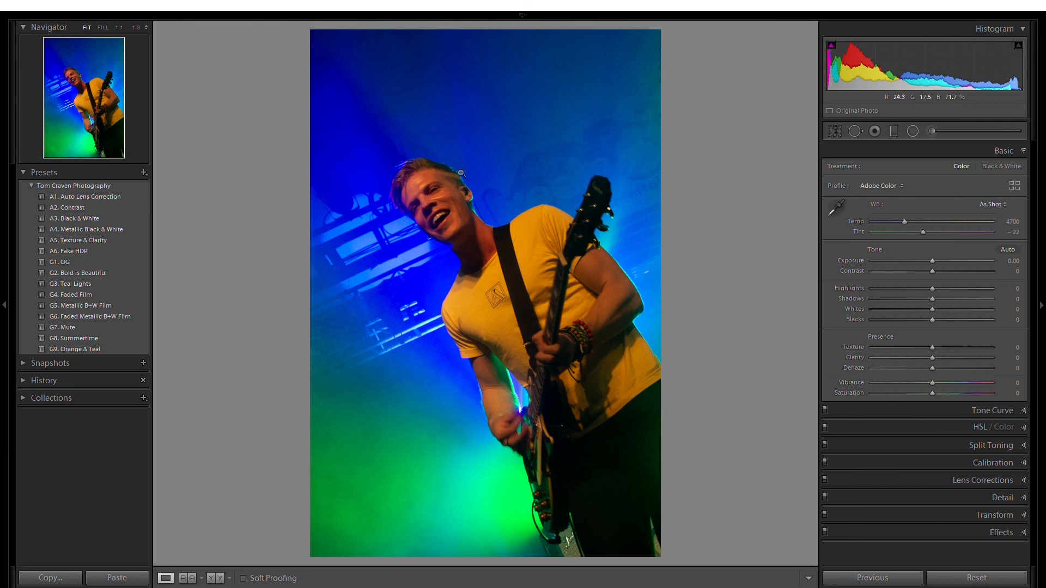
click(438, 183)
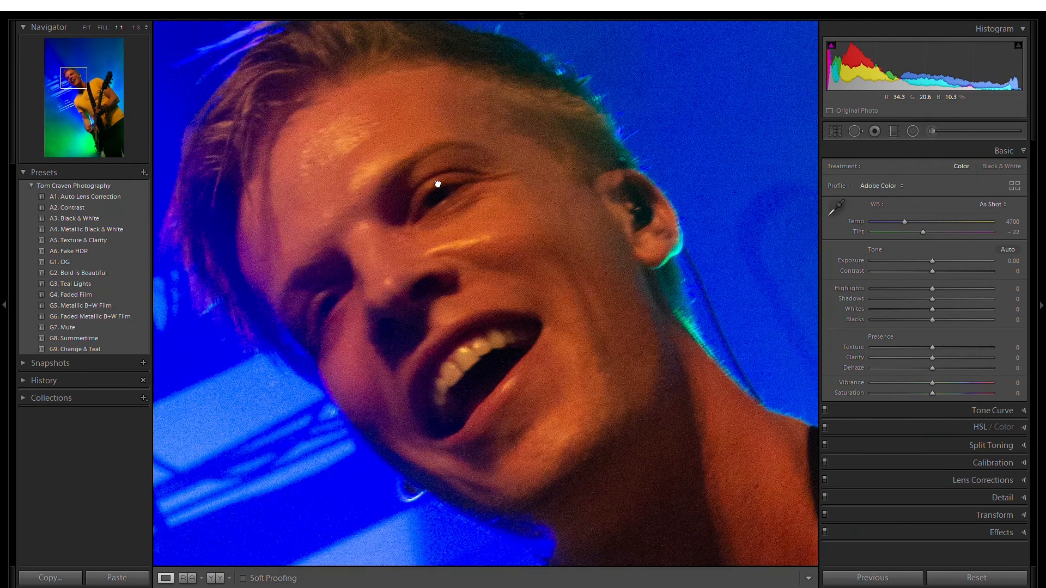
click(438, 184)
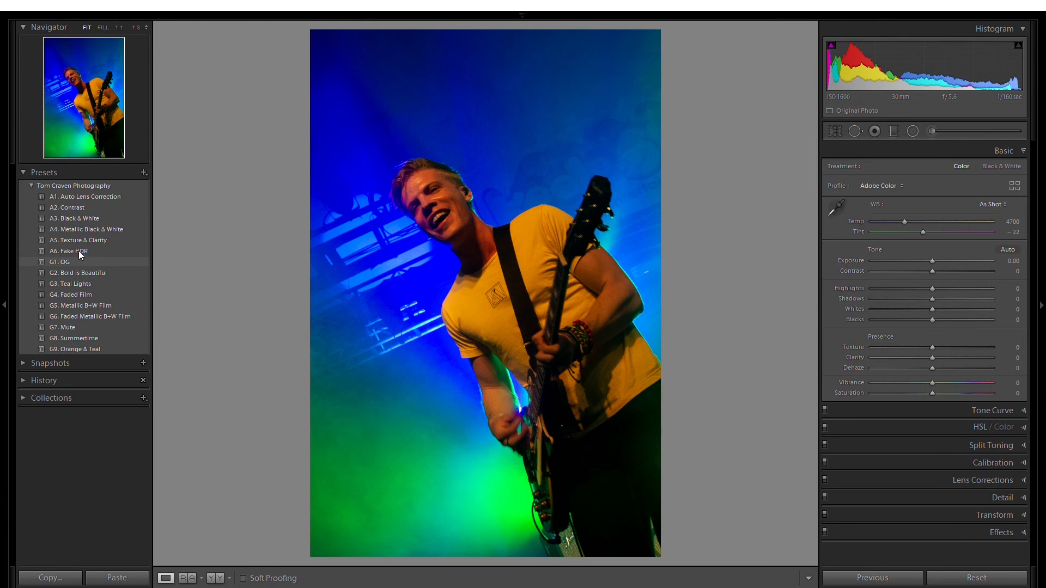
click(78, 256)
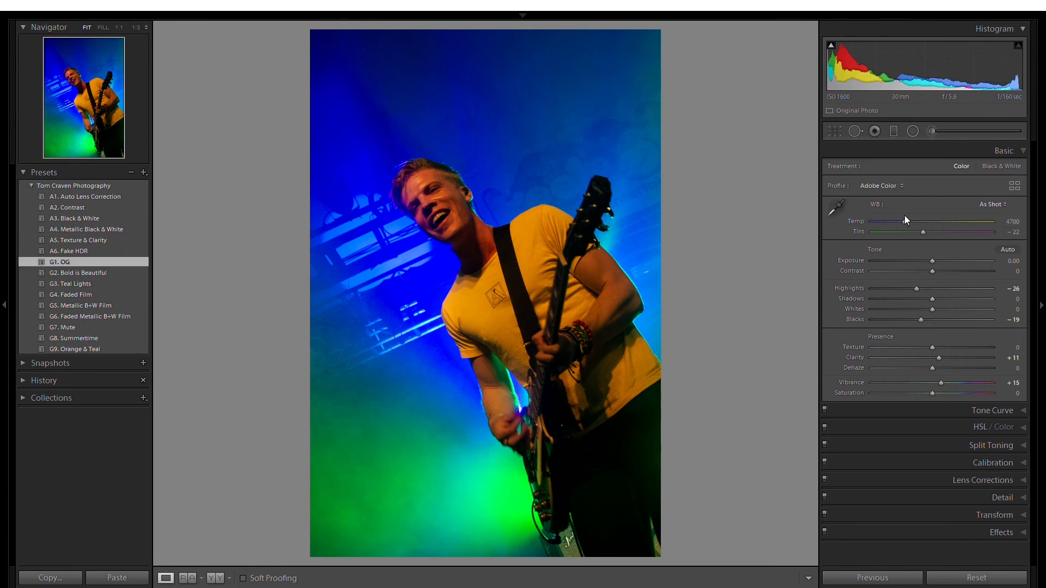
- Correct the guitarist photo's white balance and brightness with Temp 3312, Tint +5 and Exposure +1.06
drag(904, 214, 887, 215)
click(945, 260)
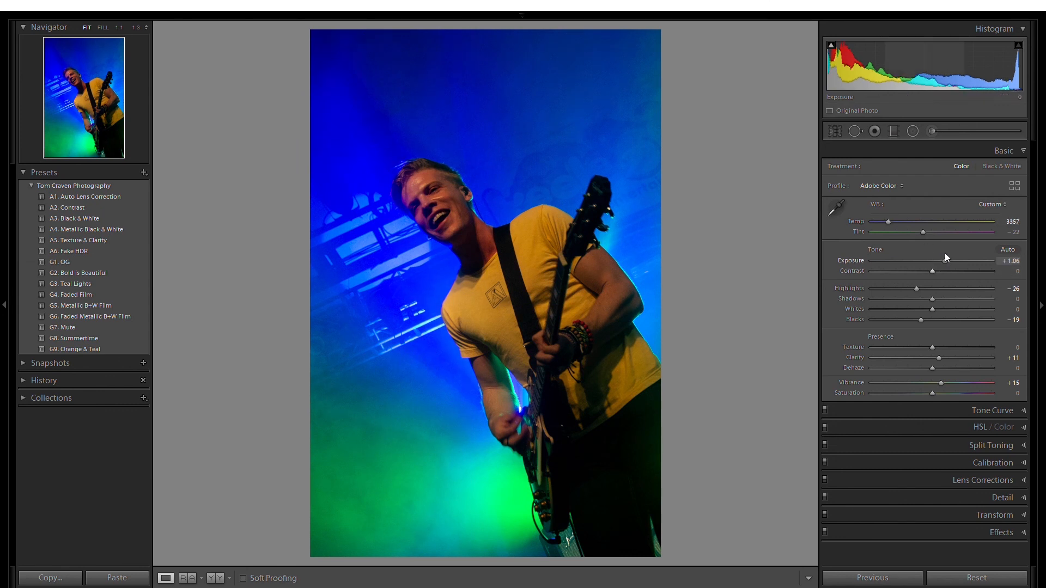
drag(946, 254, 944, 251)
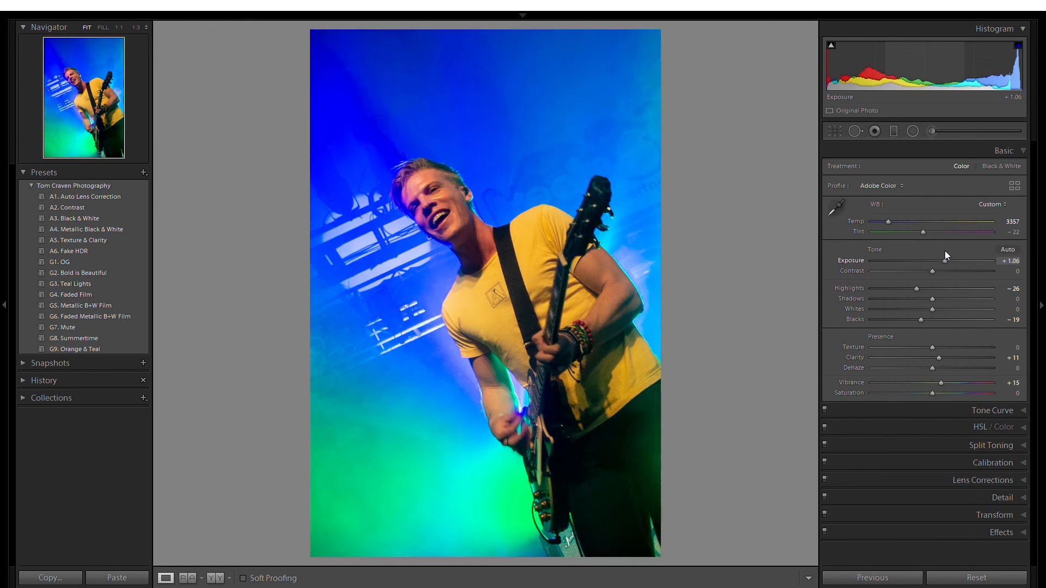
click(895, 215)
drag(894, 213, 934, 220)
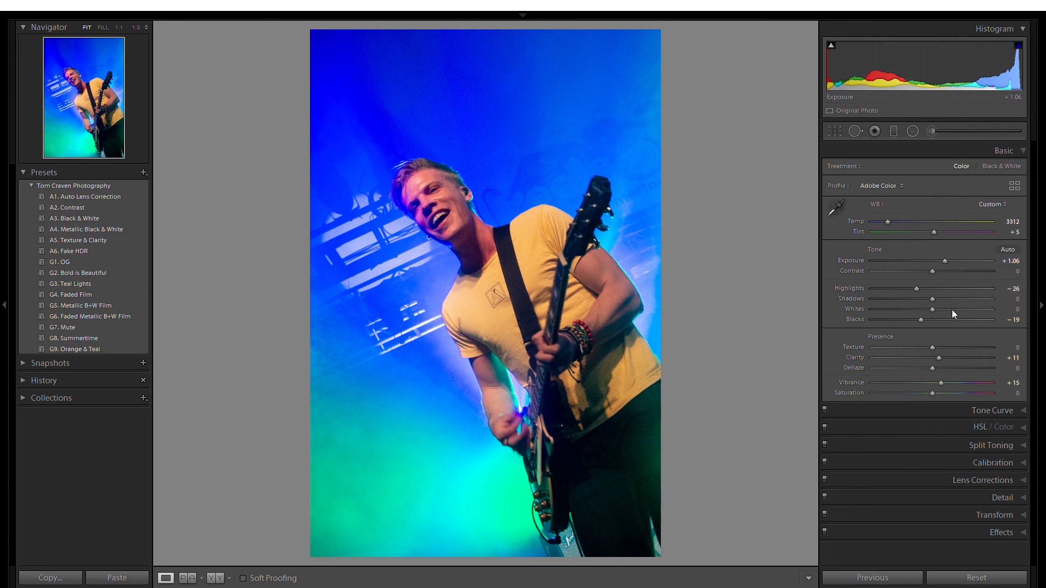
- Crop the guitarist photo to 4 x 5 / 8 x 10, trimming the empty area above the head, and set Blacks to -42
click(835, 130)
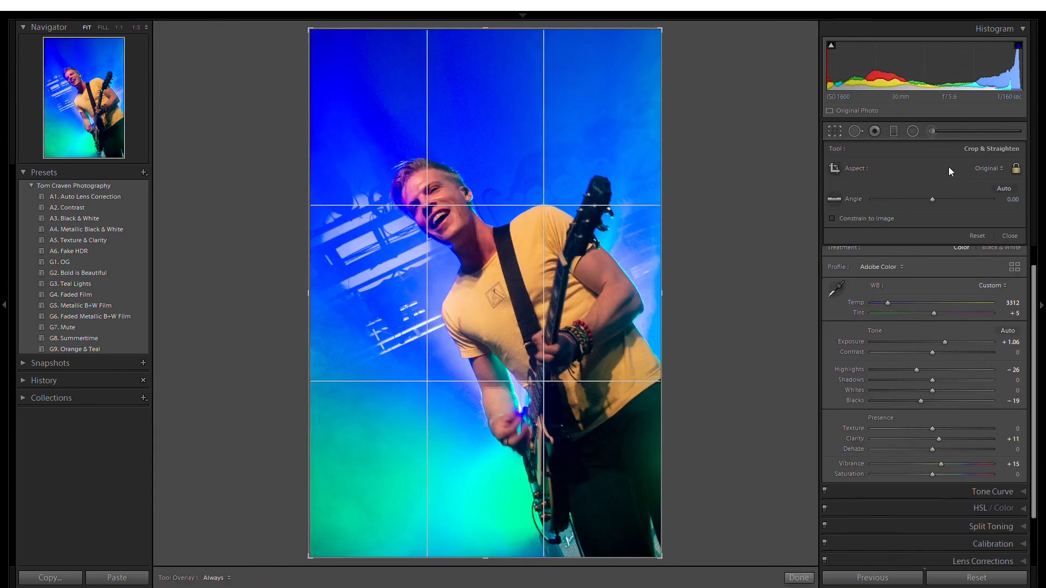
click(932, 222)
drag(578, 320, 563, 278)
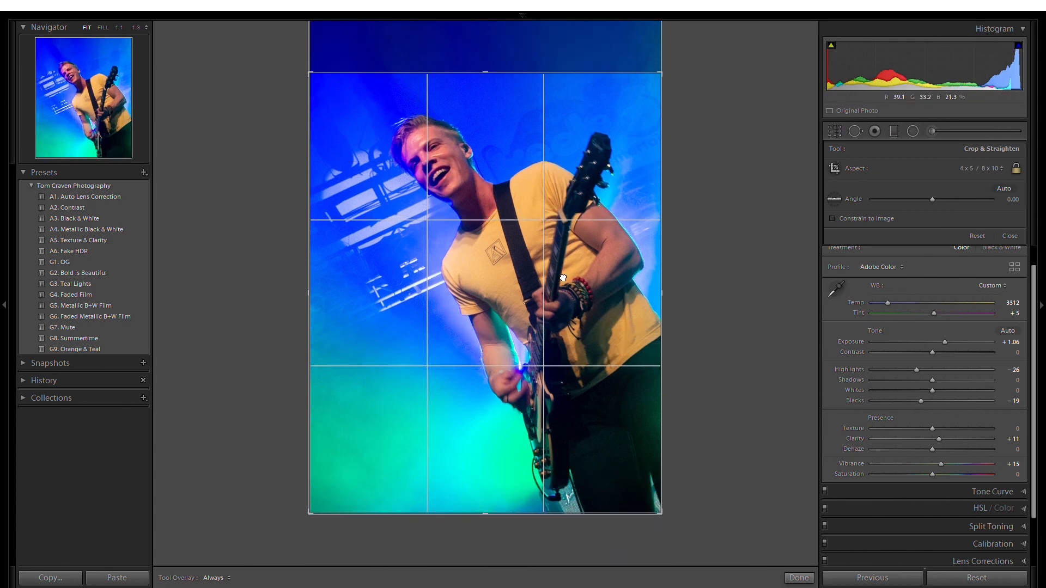
key(Return)
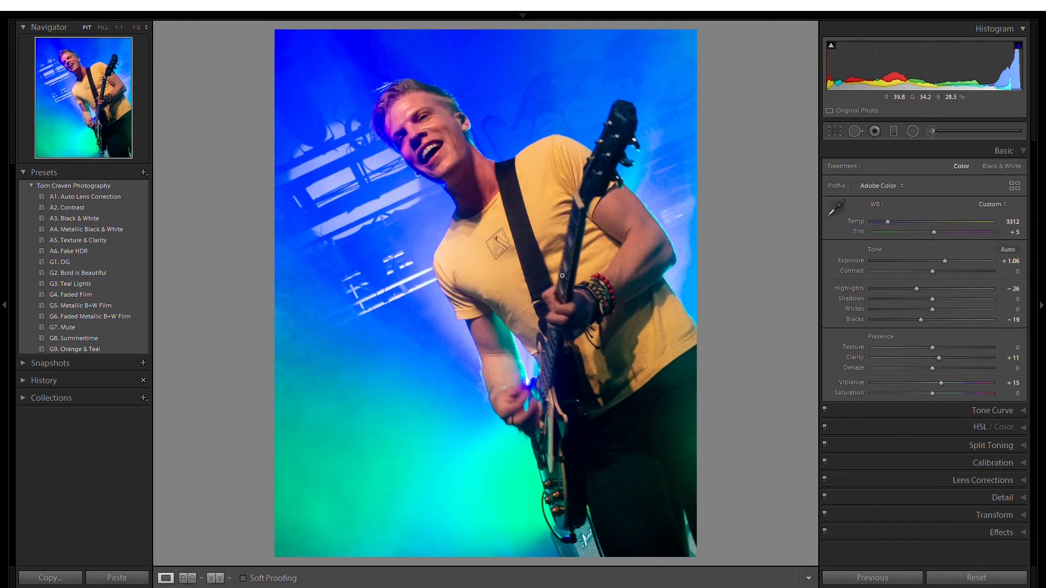
drag(921, 319, 907, 312)
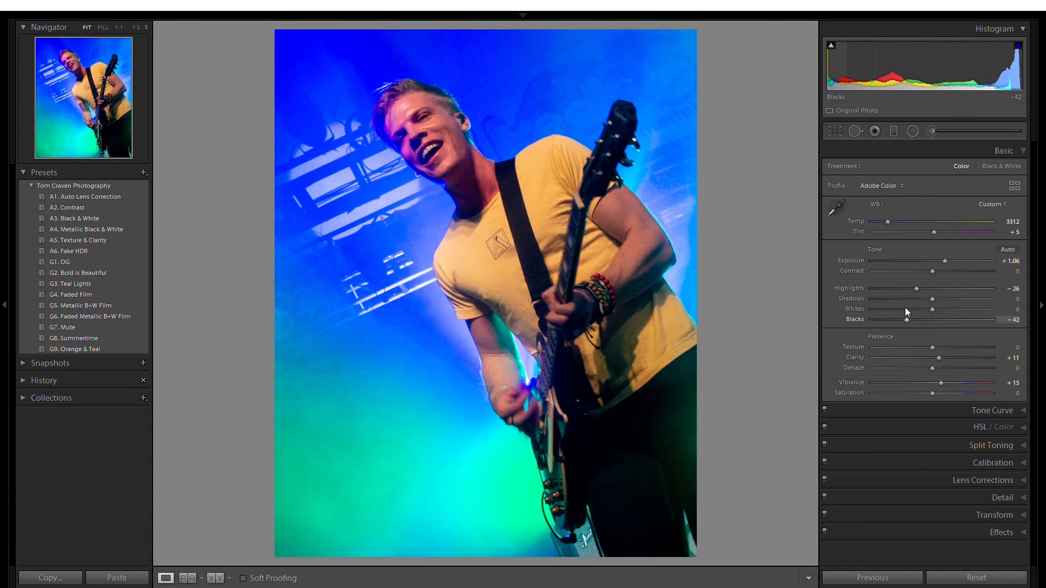